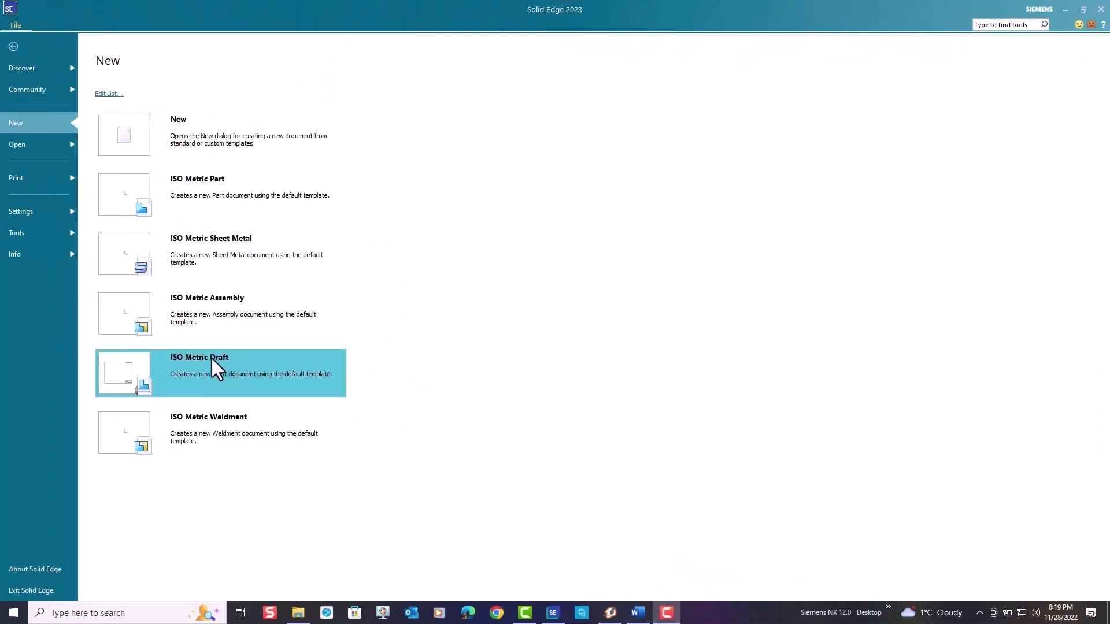
# Step: Create a new draft document from the ISO Metric Draft template
pyautogui.moveTo(218, 371)
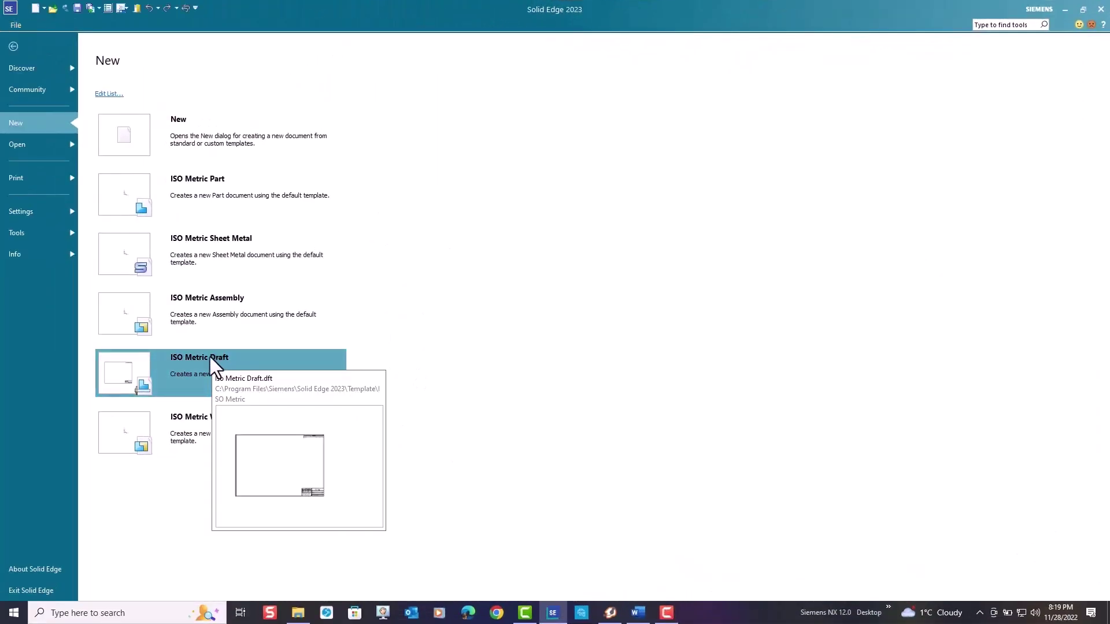
pyautogui.click(136, 391)
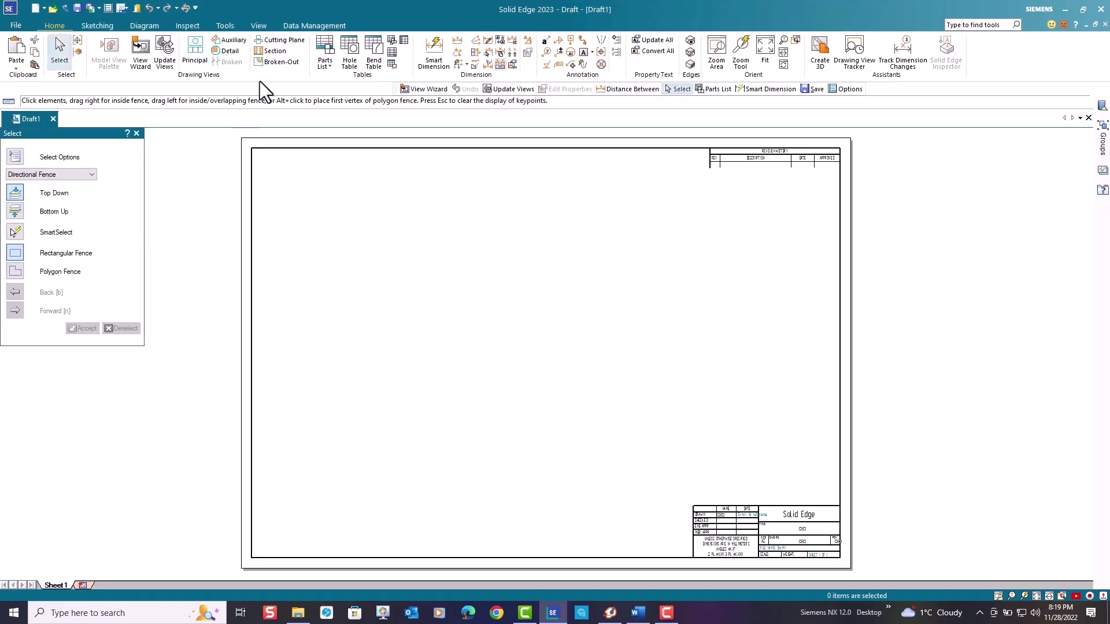
# Step: Show Draft1's background sheets and step through the A4, A3, A2 and A1 sheets
pyautogui.click(258, 25)
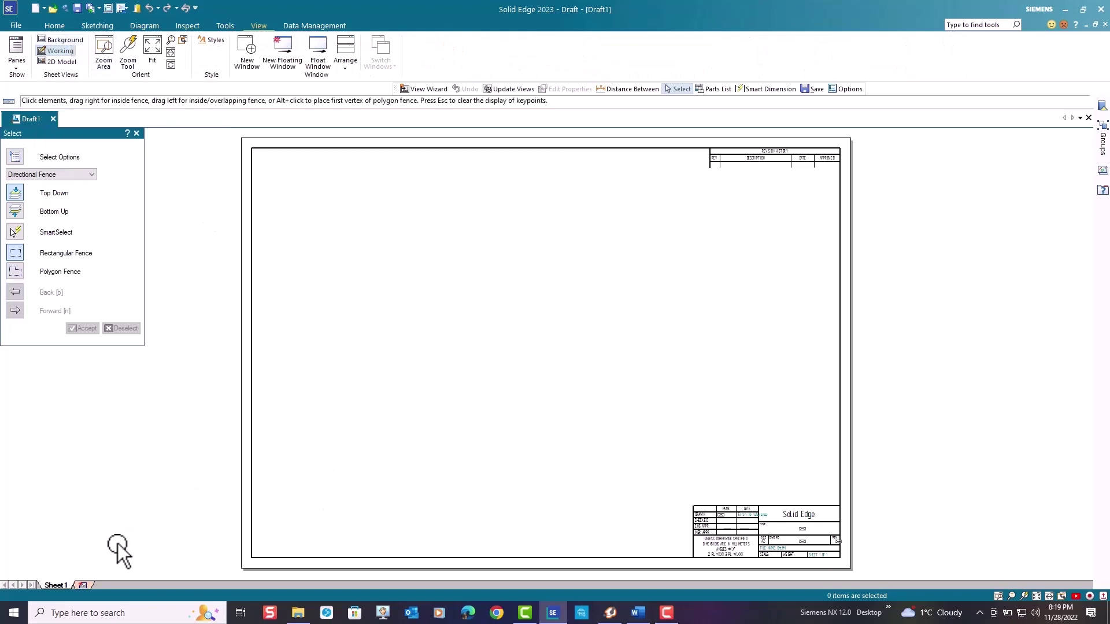
pyautogui.rightClick(60, 584)
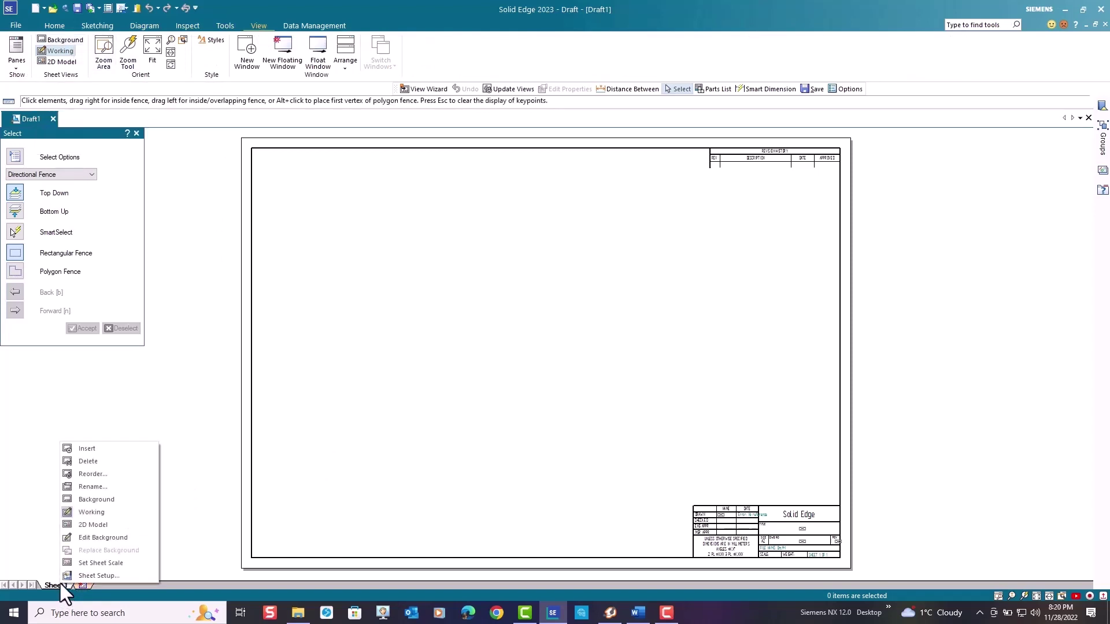
pyautogui.click(116, 500)
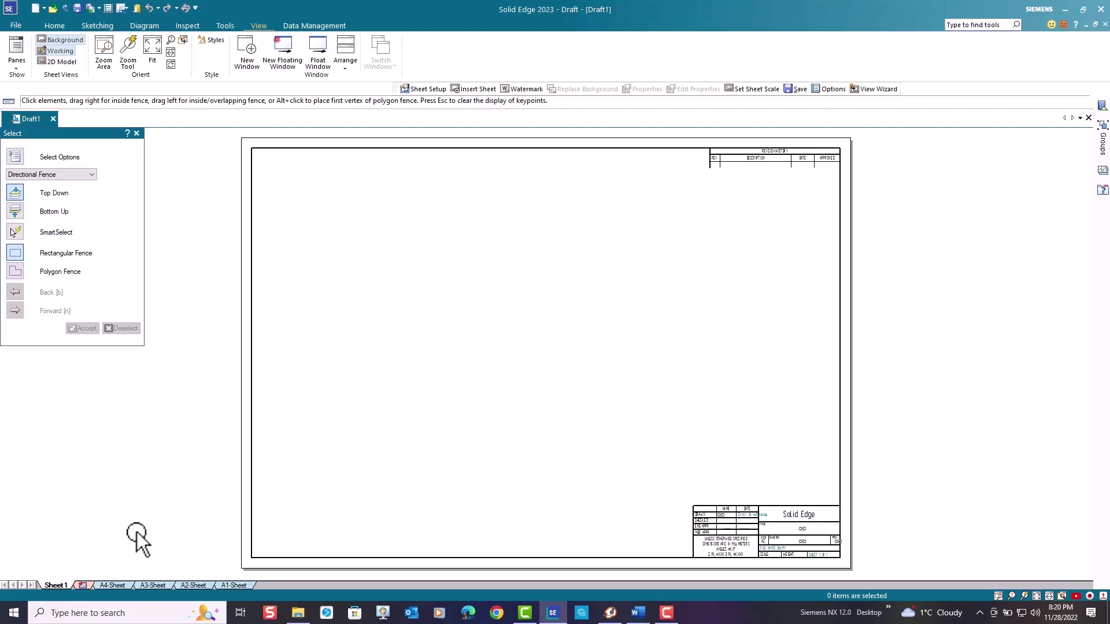
pyautogui.click(111, 585)
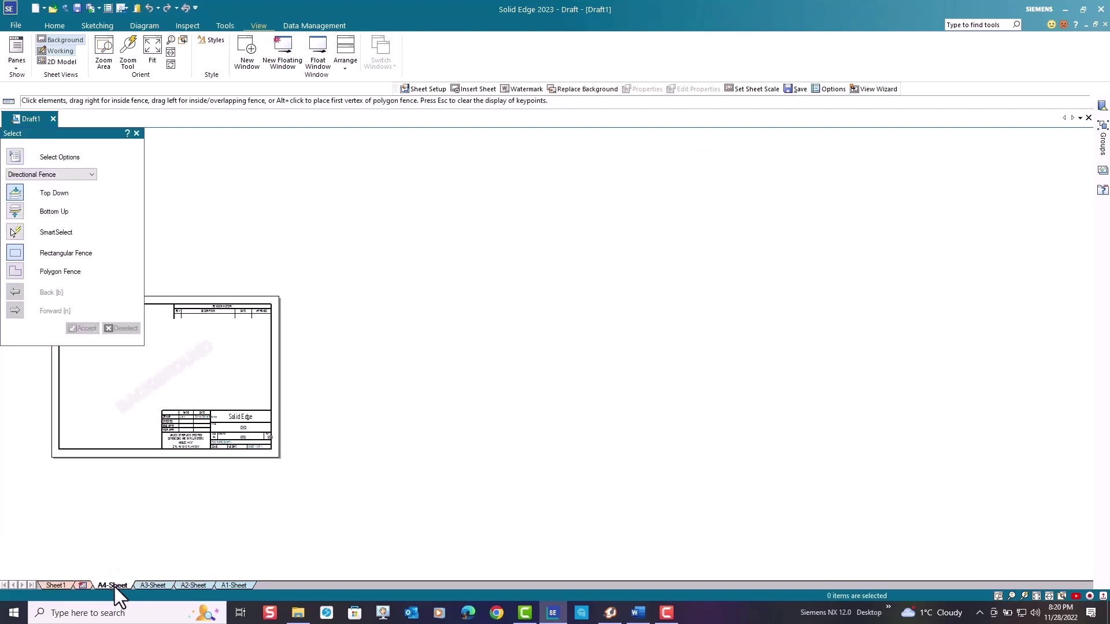
pyautogui.click(154, 585)
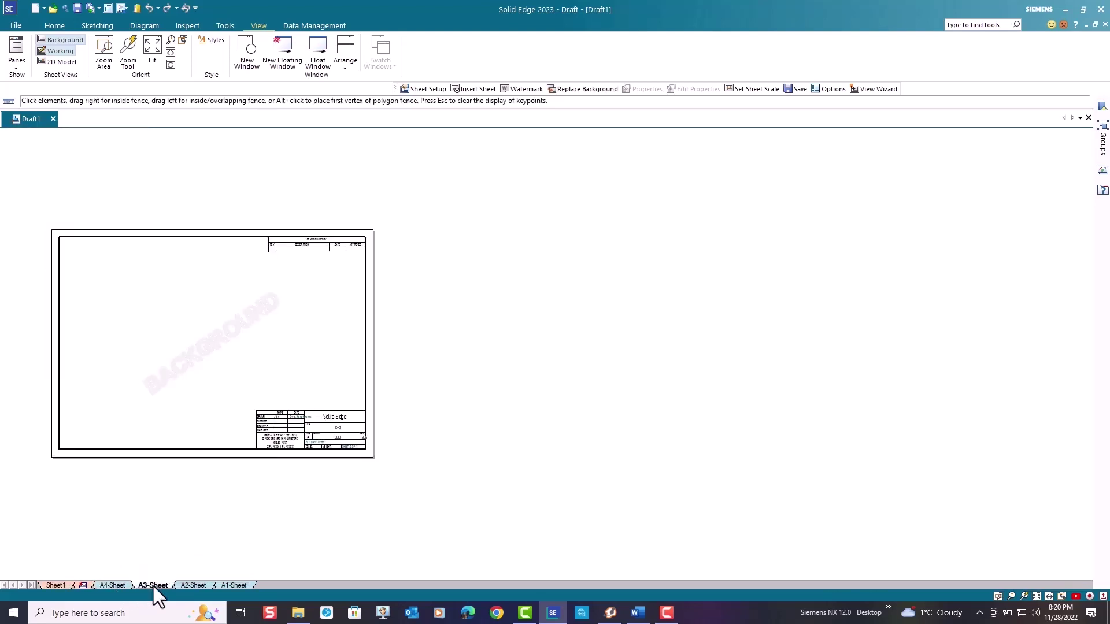
pyautogui.click(192, 584)
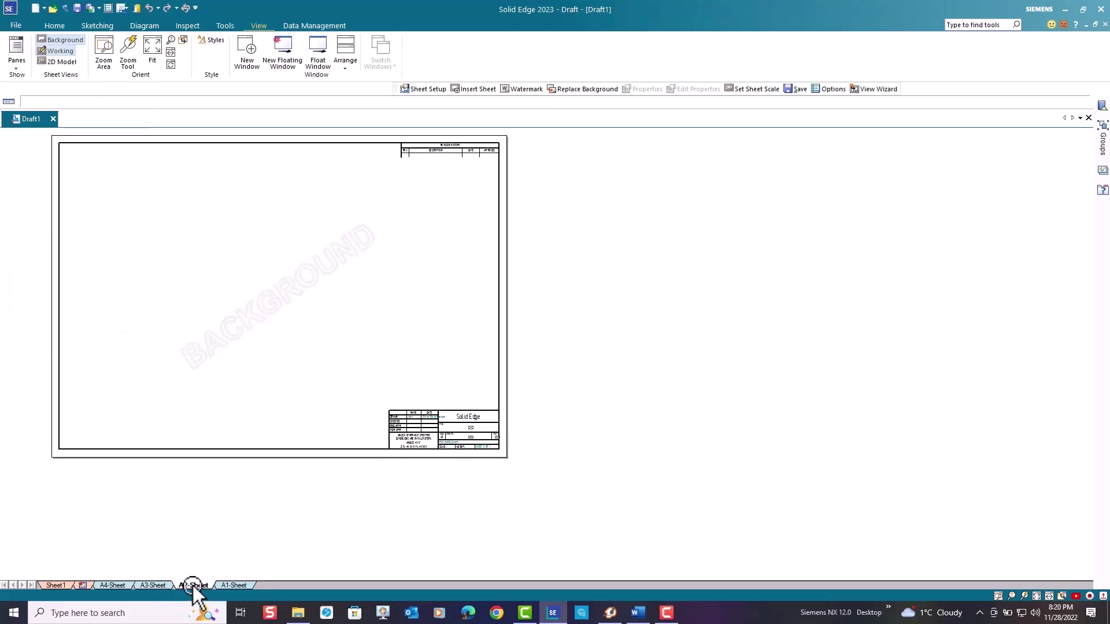
pyautogui.click(238, 585)
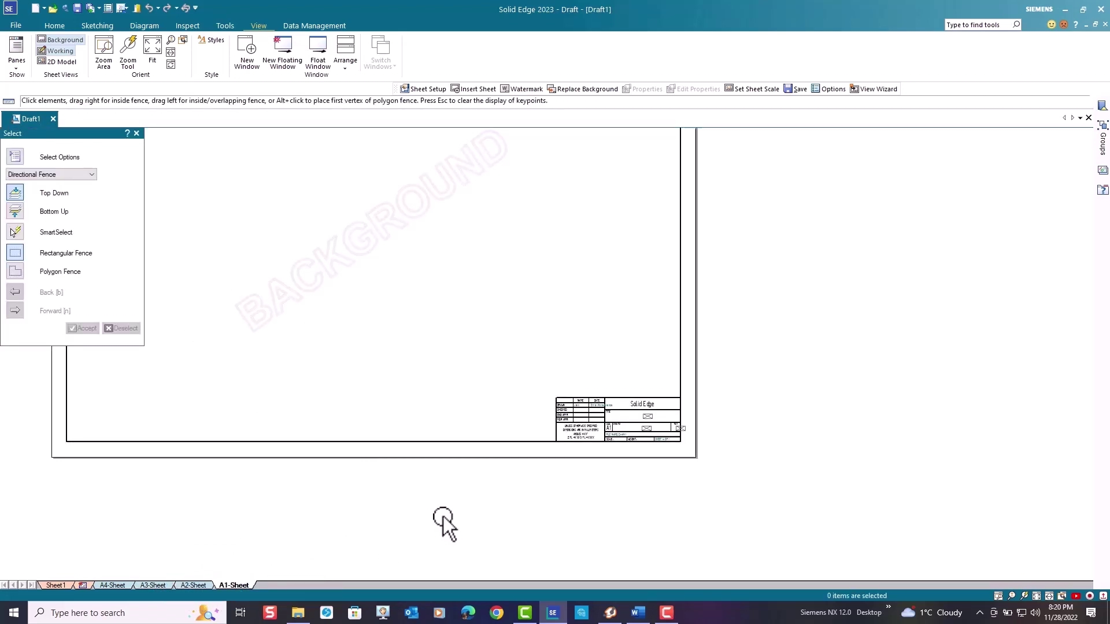
# Step: Fit the A1 sheet in view, then browse Windows (C:) to the empty My Custom Templates folder
pyautogui.click(1036, 596)
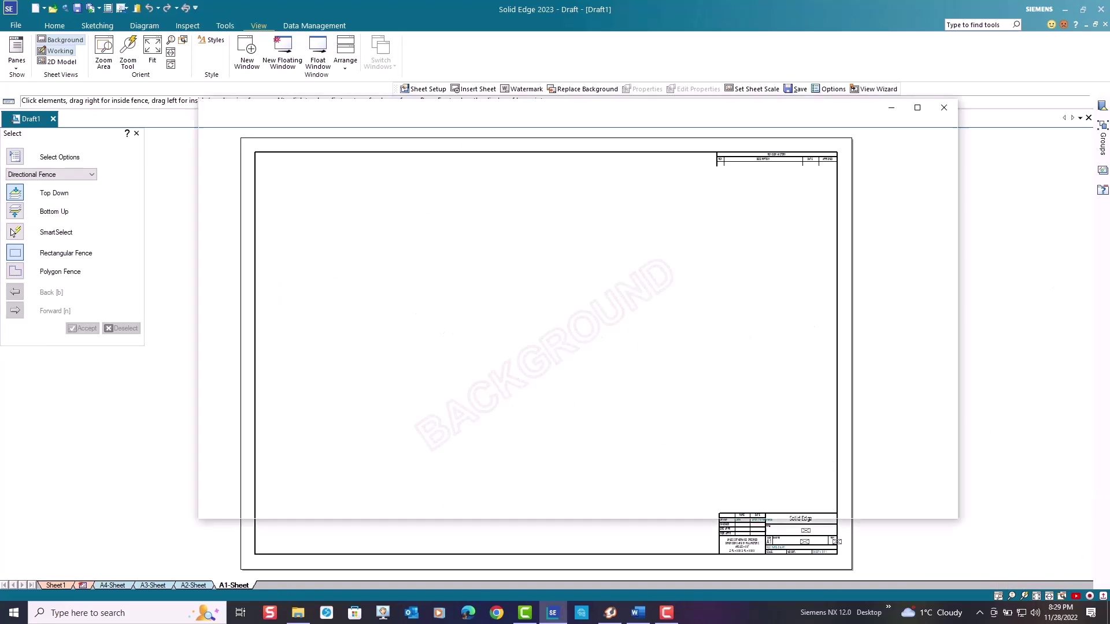
pyautogui.scroll(-3, 268, 377)
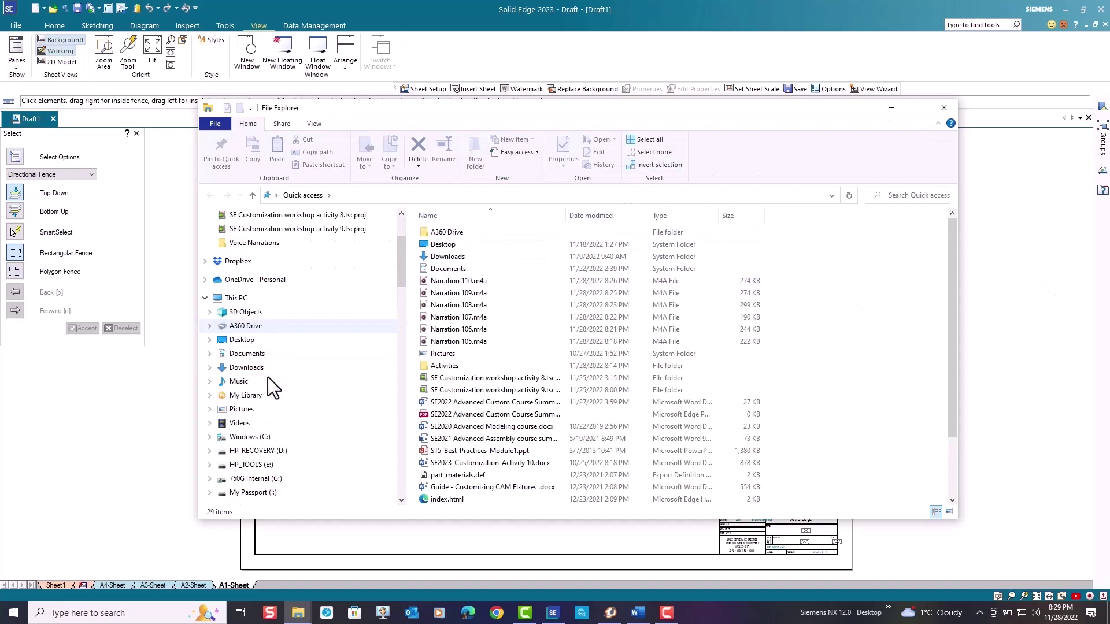
pyautogui.scroll(-2, 268, 377)
pyautogui.click(261, 378)
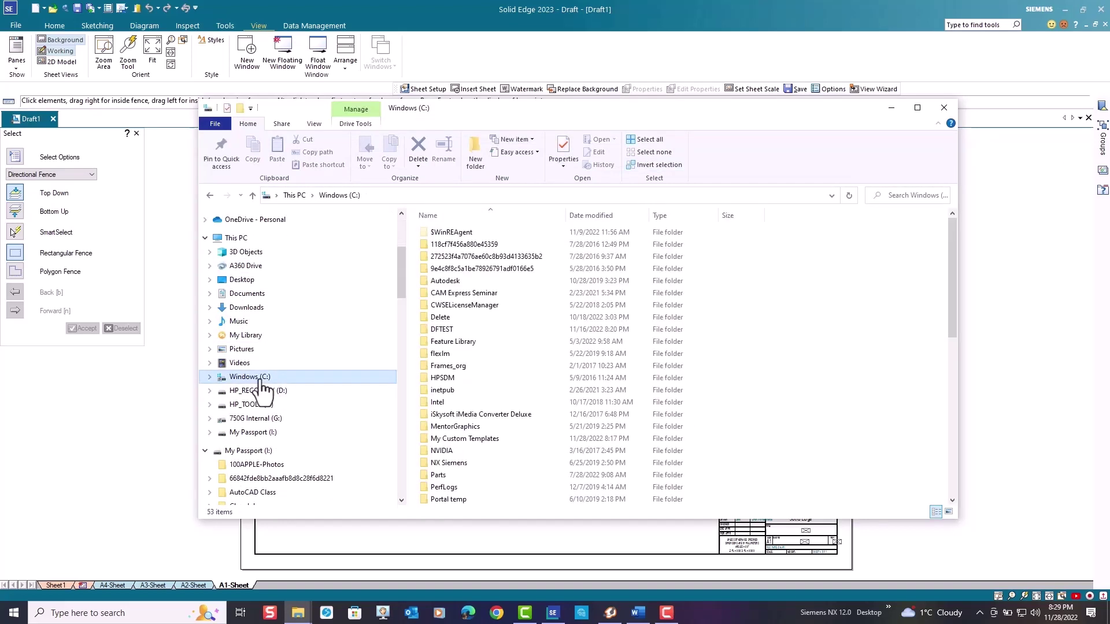
pyautogui.click(467, 439)
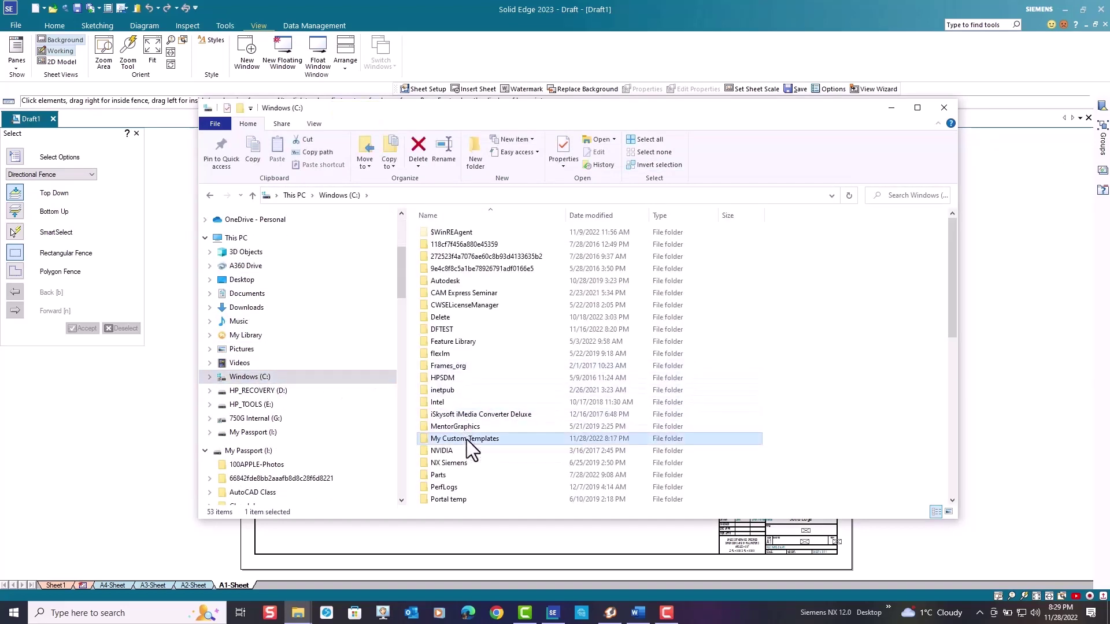
pyautogui.doubleClick(467, 439)
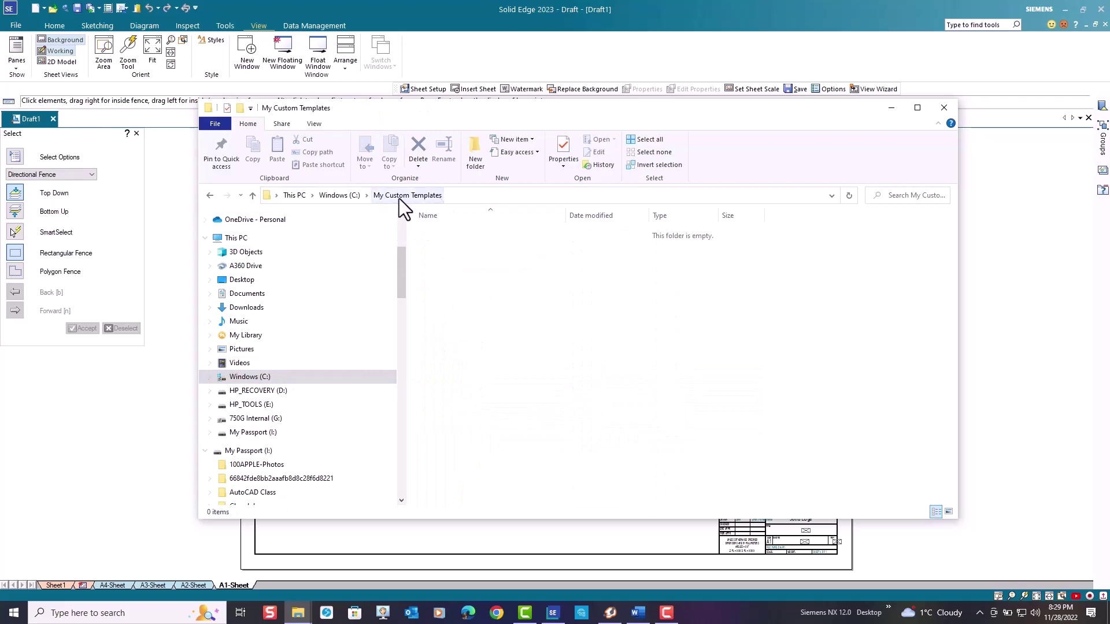
# Step: Save the draft as my_custom_draft_template.dft in C:\My Custom Templates
pyautogui.click(943, 108)
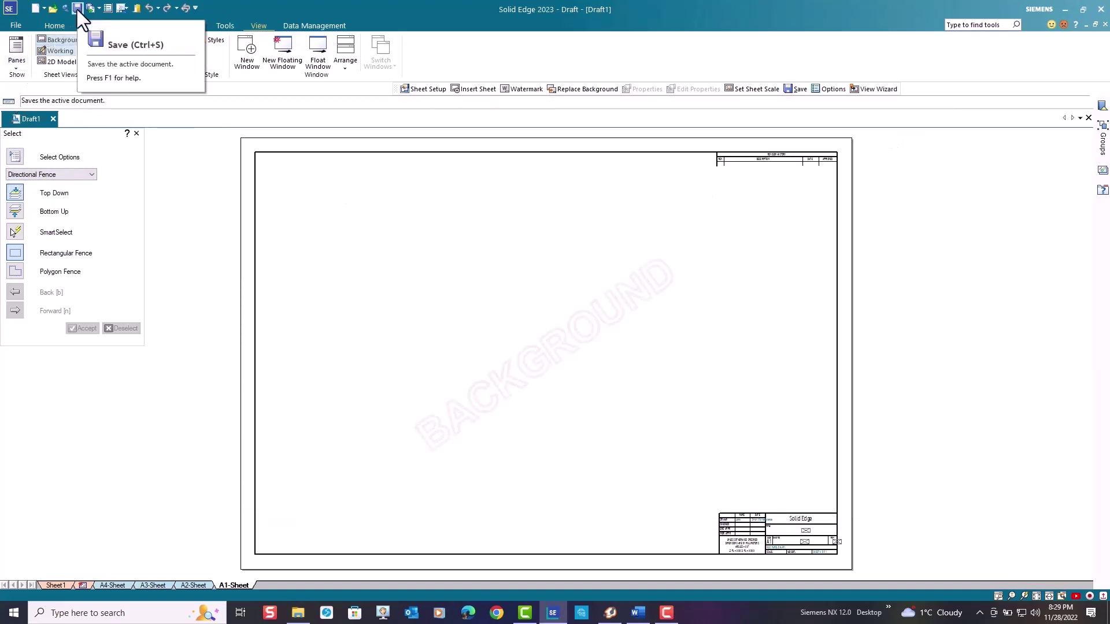
pyautogui.hotkey('ctrl', 's')
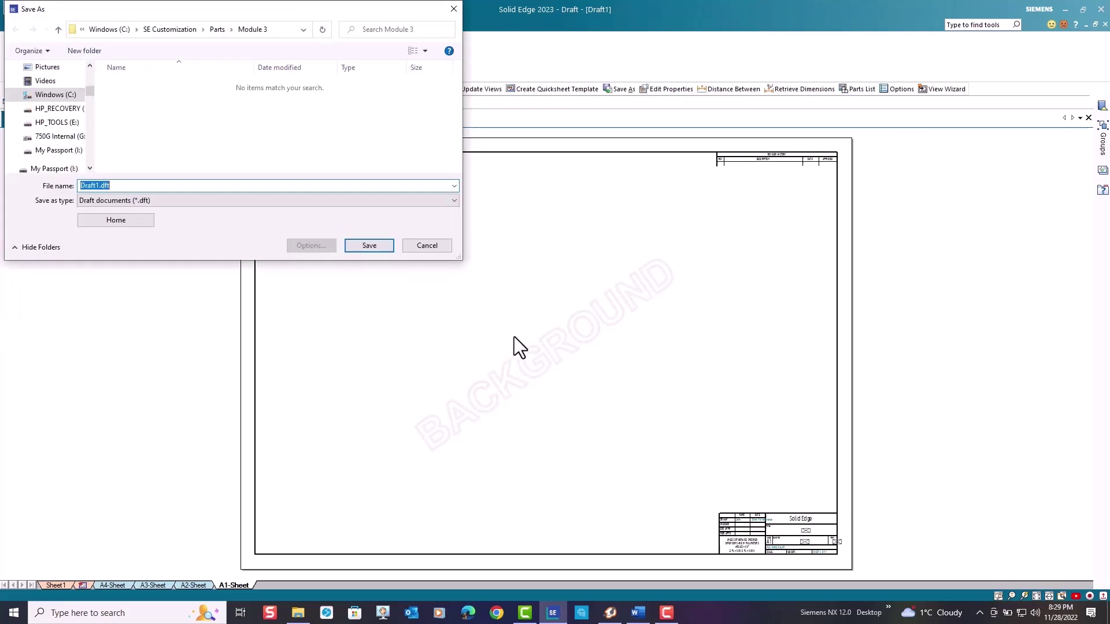
pyautogui.click(63, 94)
pyautogui.scroll(-5, 172, 114)
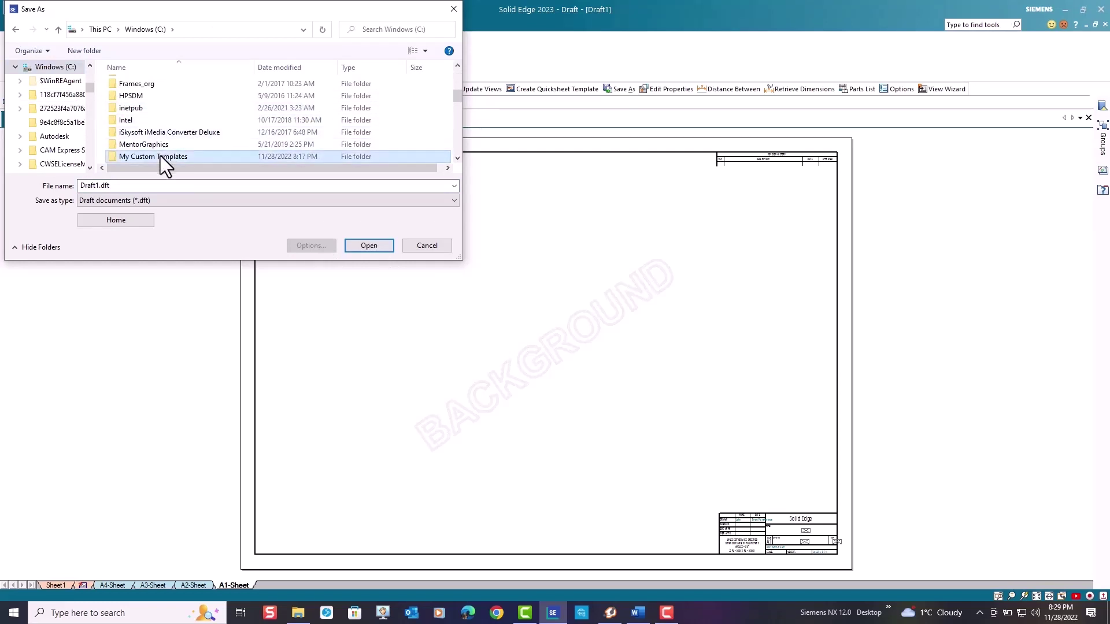
pyautogui.doubleClick(161, 154)
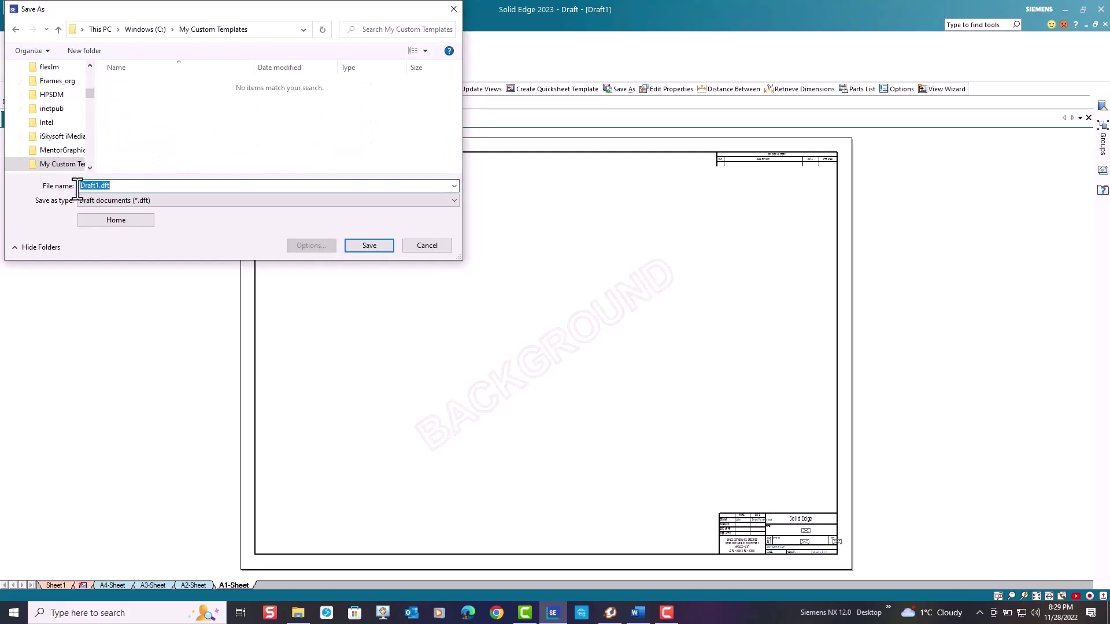
pyautogui.write('my')
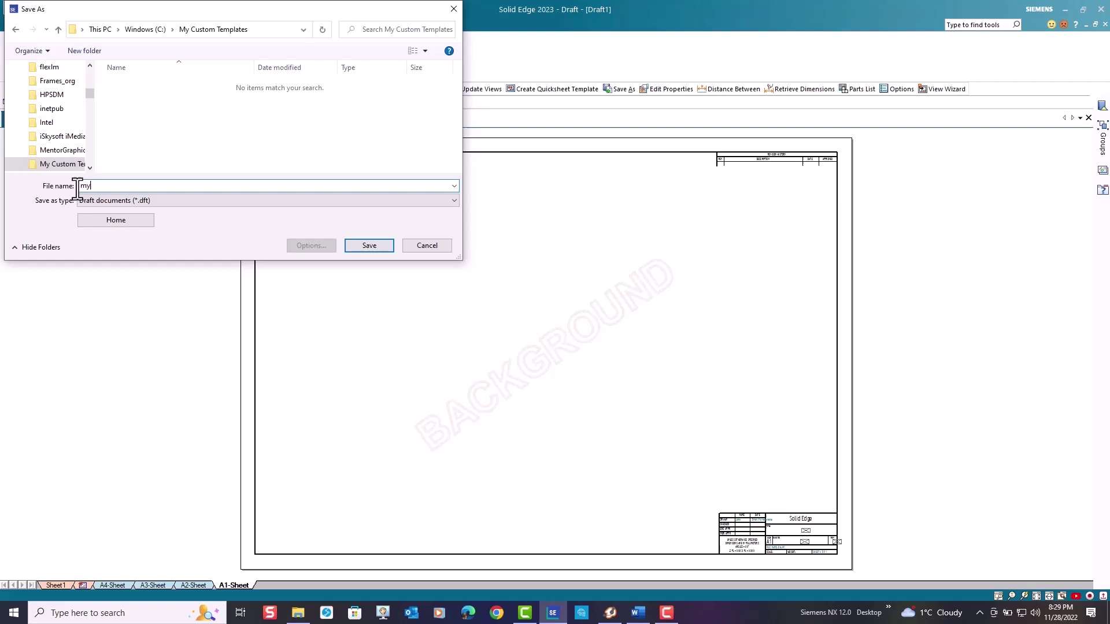
pyautogui.write('_cu')
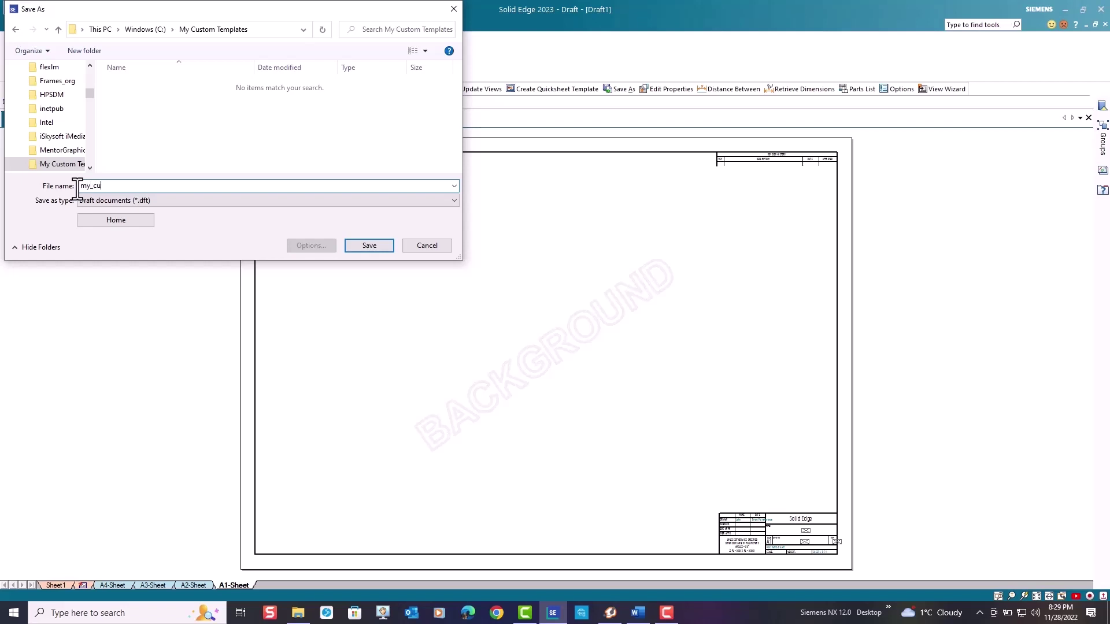
pyautogui.write('stom')
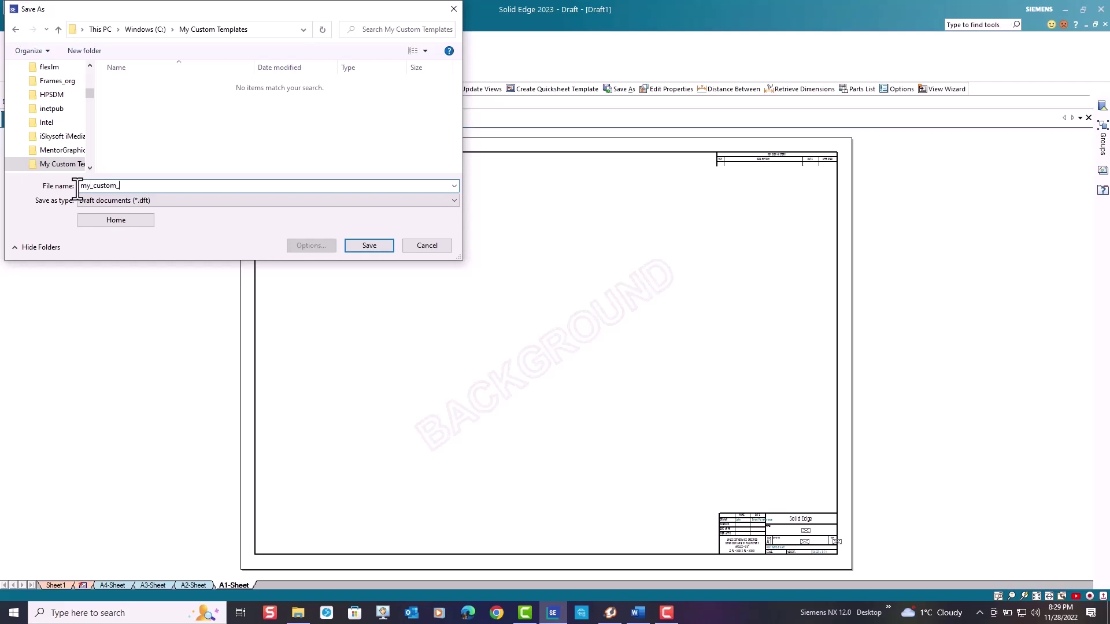
pyautogui.write('_draf')
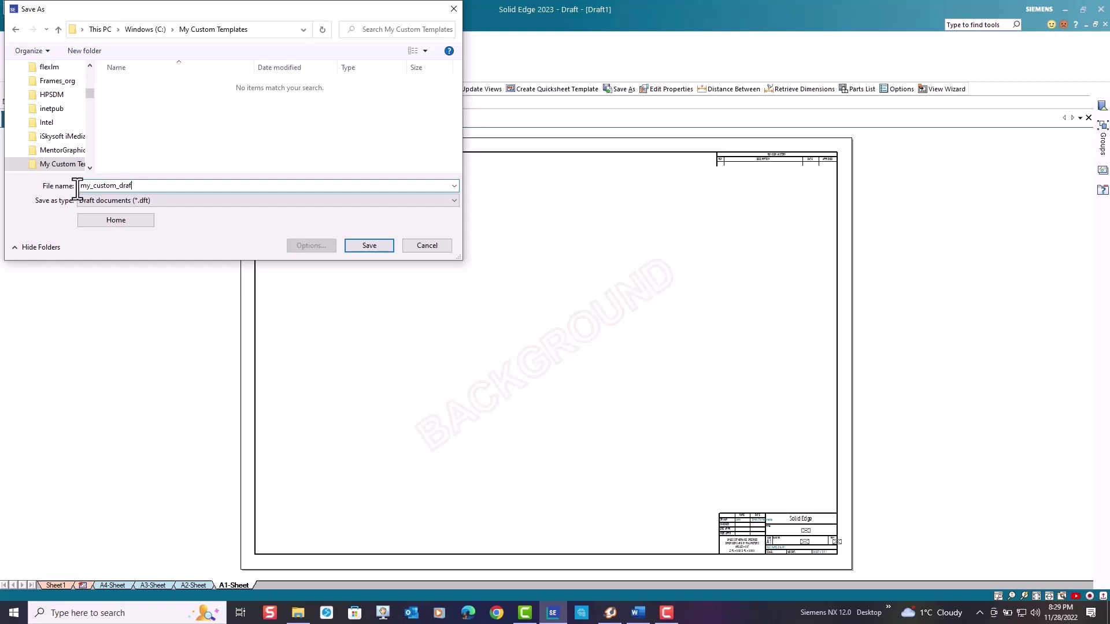
pyautogui.write('t_templa')
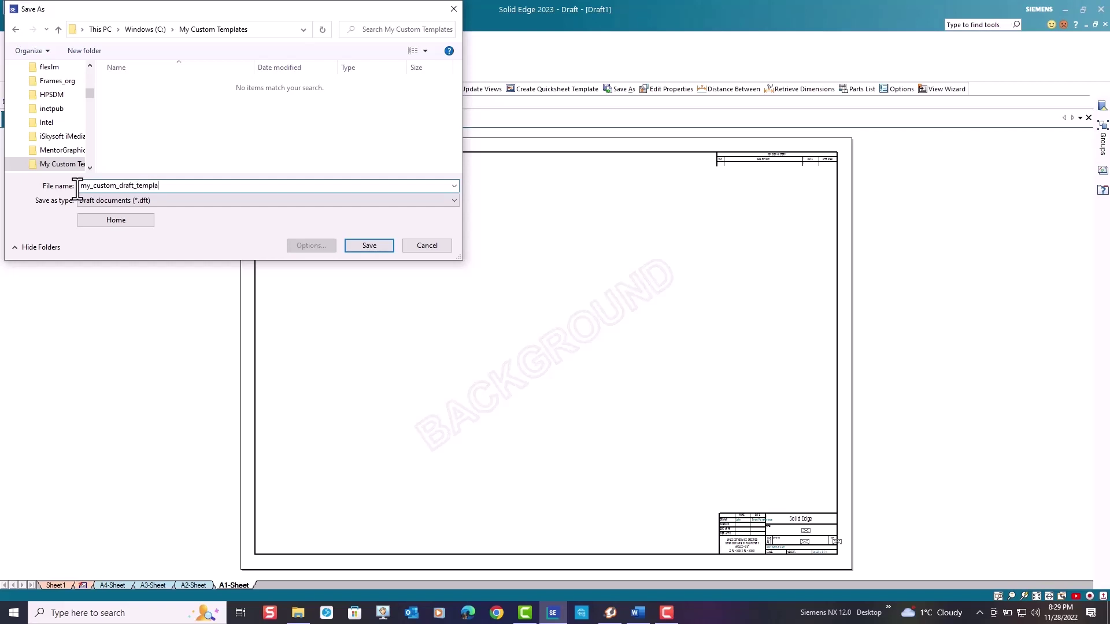
pyautogui.write('te')
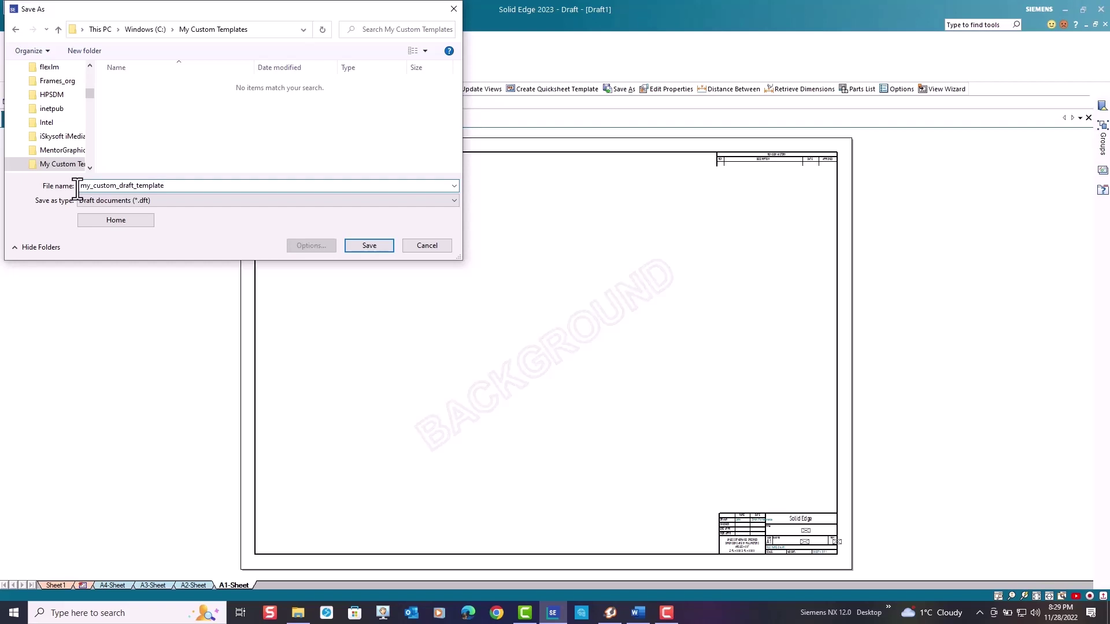
pyautogui.click(370, 245)
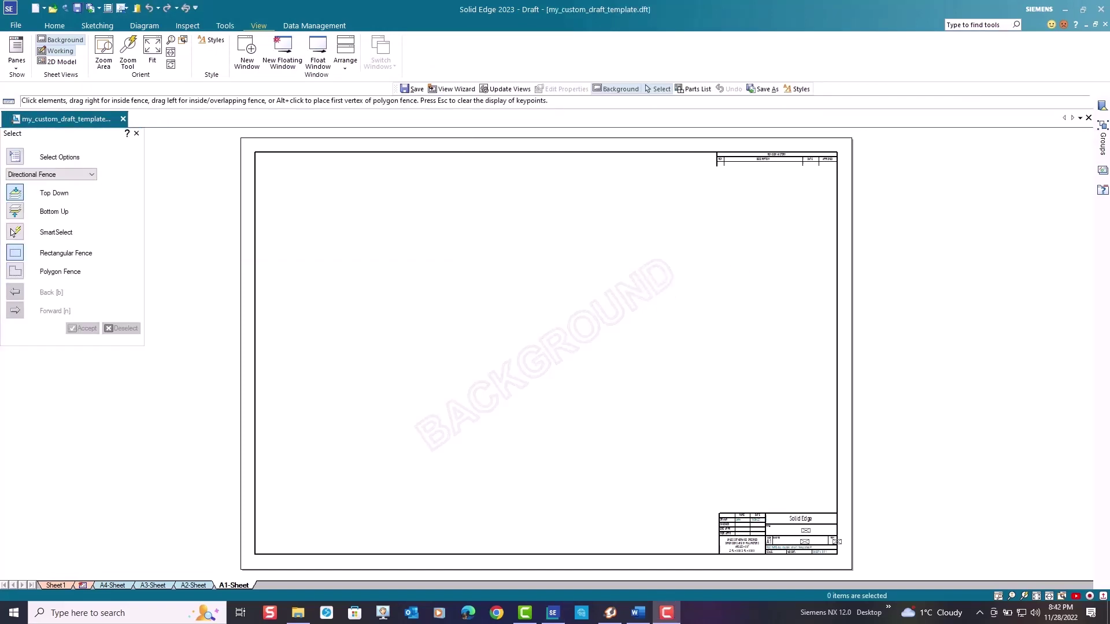
# Step: In Solid Edge Options, set the drawing standards projection angle to Third and apply it
pyautogui.click(108, 9)
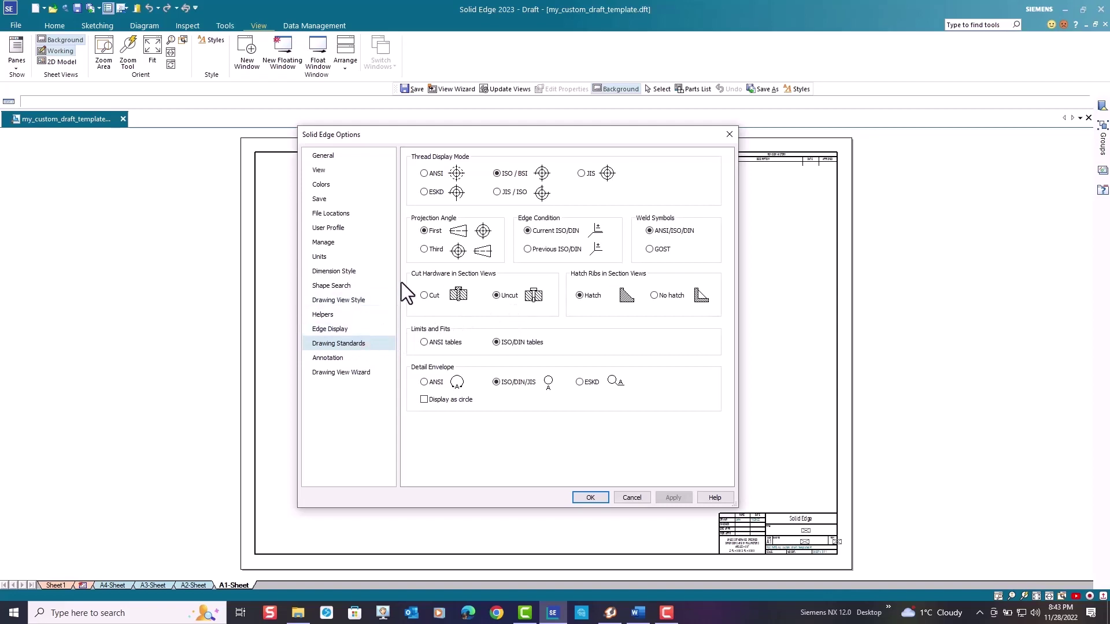
pyautogui.click(425, 250)
pyautogui.click(673, 498)
# Step: Turn on detail view borders, review the view style, edge, wizard and dimension pages, and accept
pyautogui.click(338, 356)
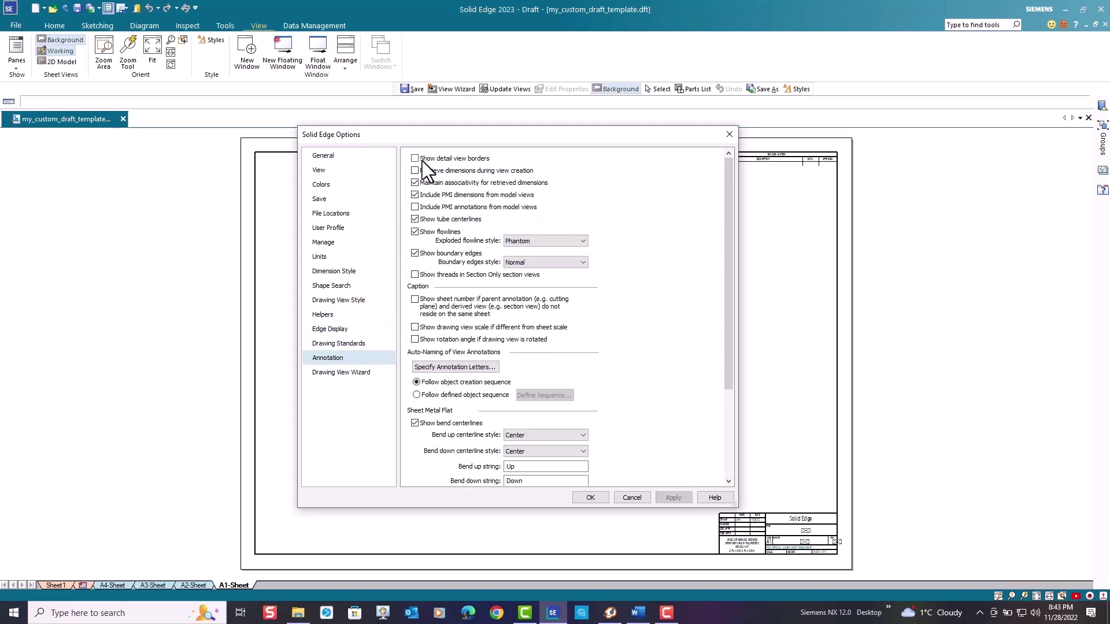
pyautogui.click(422, 160)
pyautogui.click(345, 301)
pyautogui.click(340, 329)
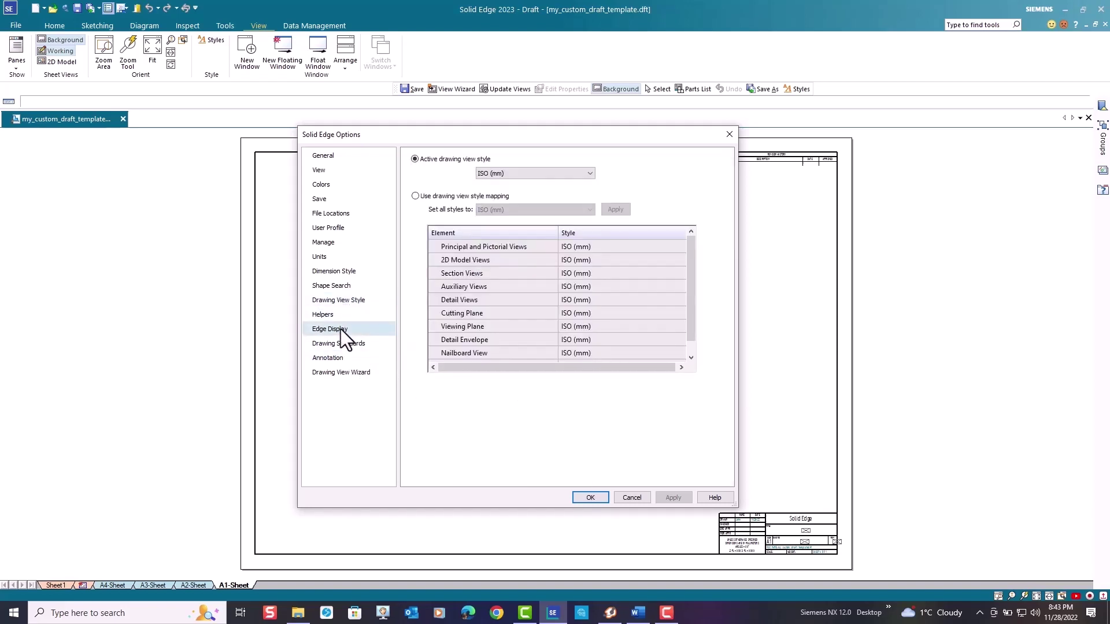
pyautogui.click(342, 373)
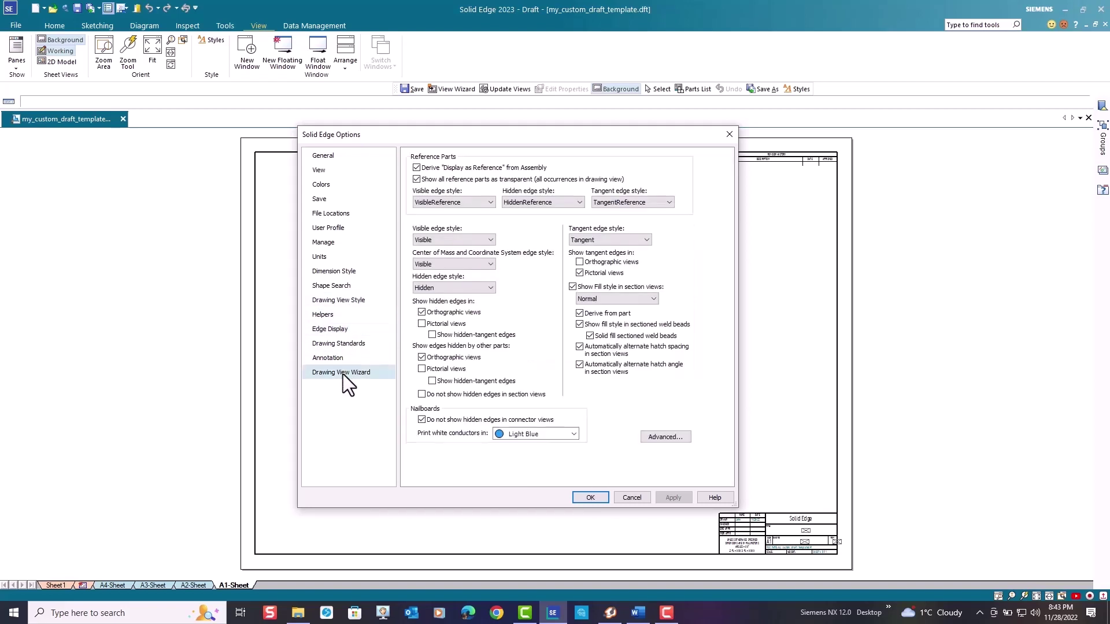
pyautogui.click(350, 272)
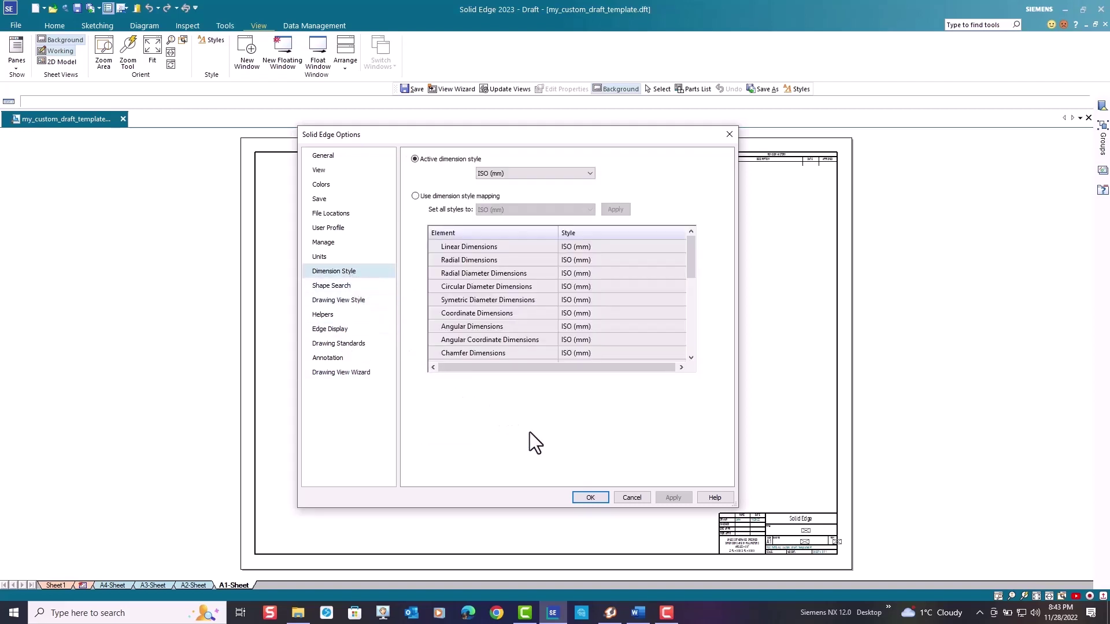
pyautogui.click(588, 498)
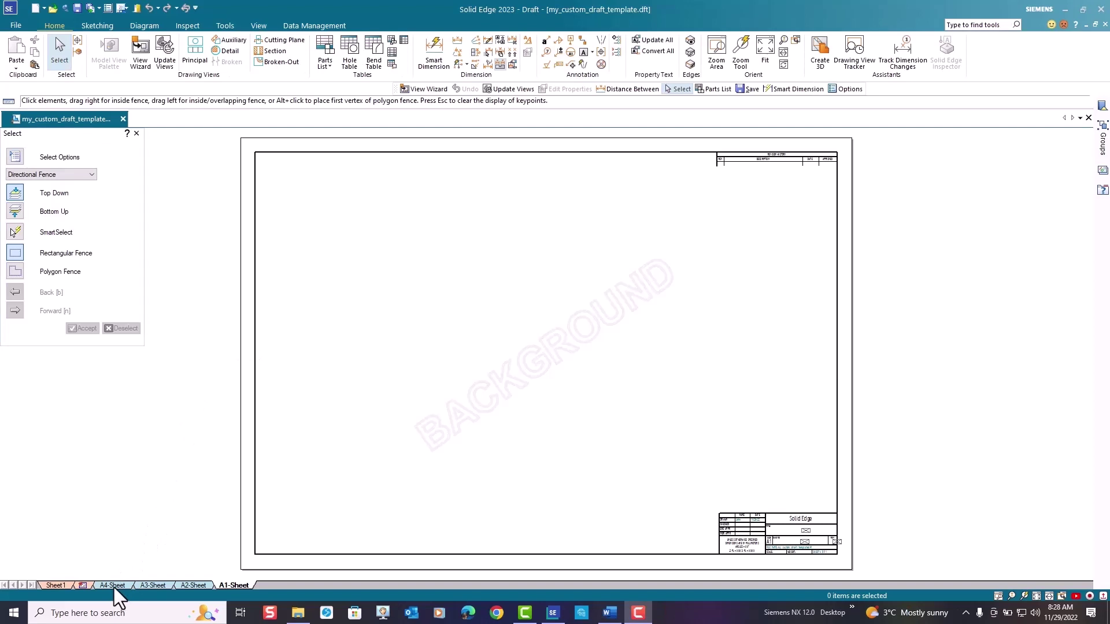
# Step: Permanently delete the A4 and A3 background sheets
pyautogui.click(114, 586)
pyautogui.rightClick(113, 585)
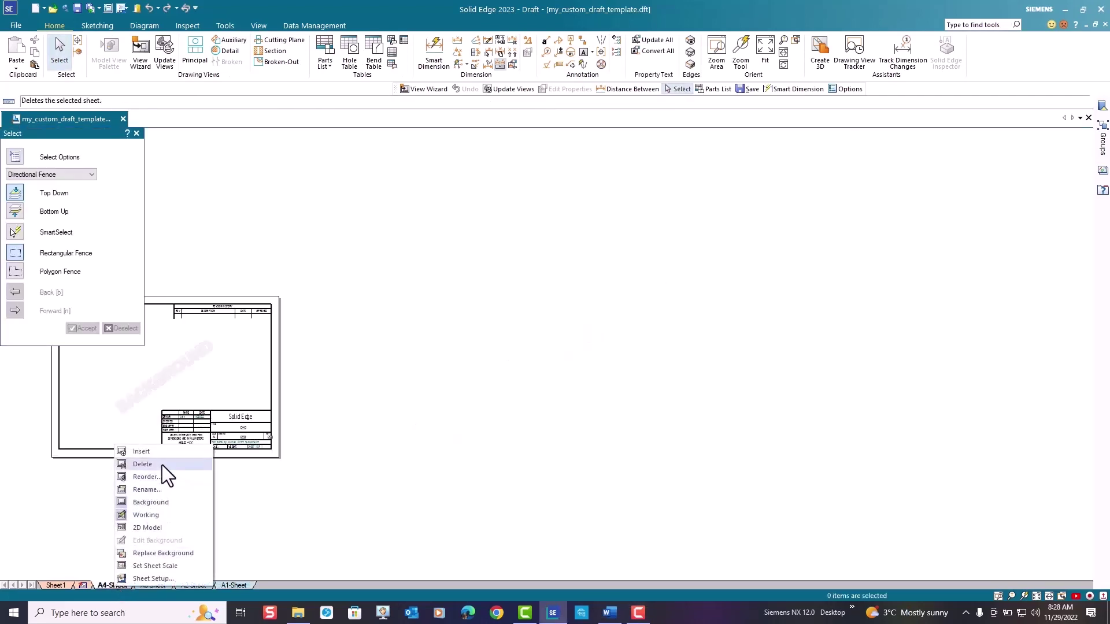
pyautogui.click(290, 476)
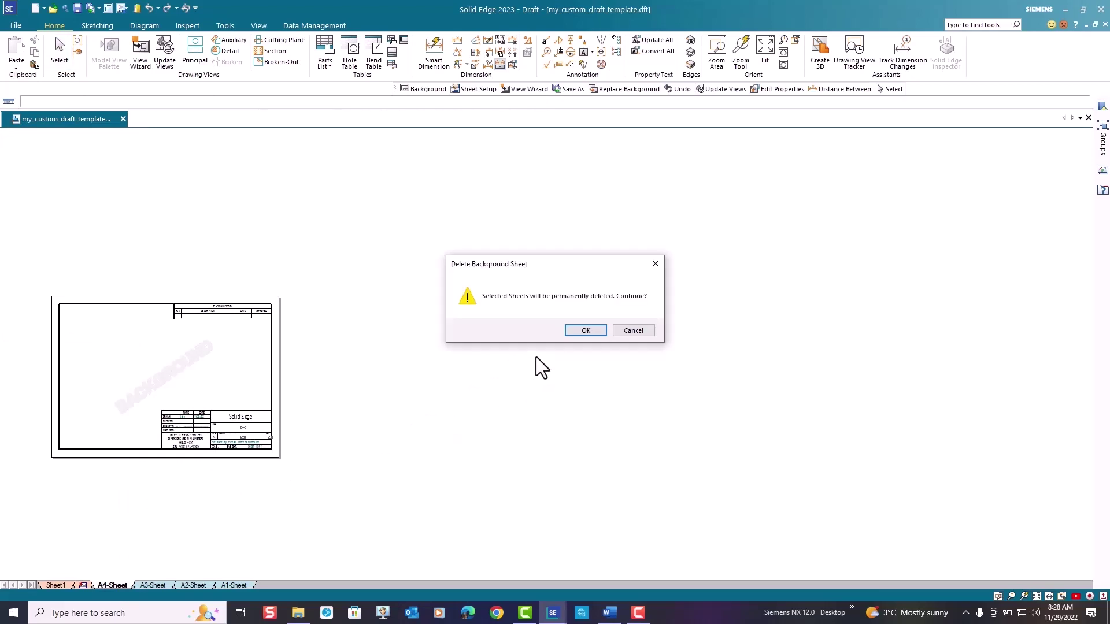
pyautogui.click(585, 330)
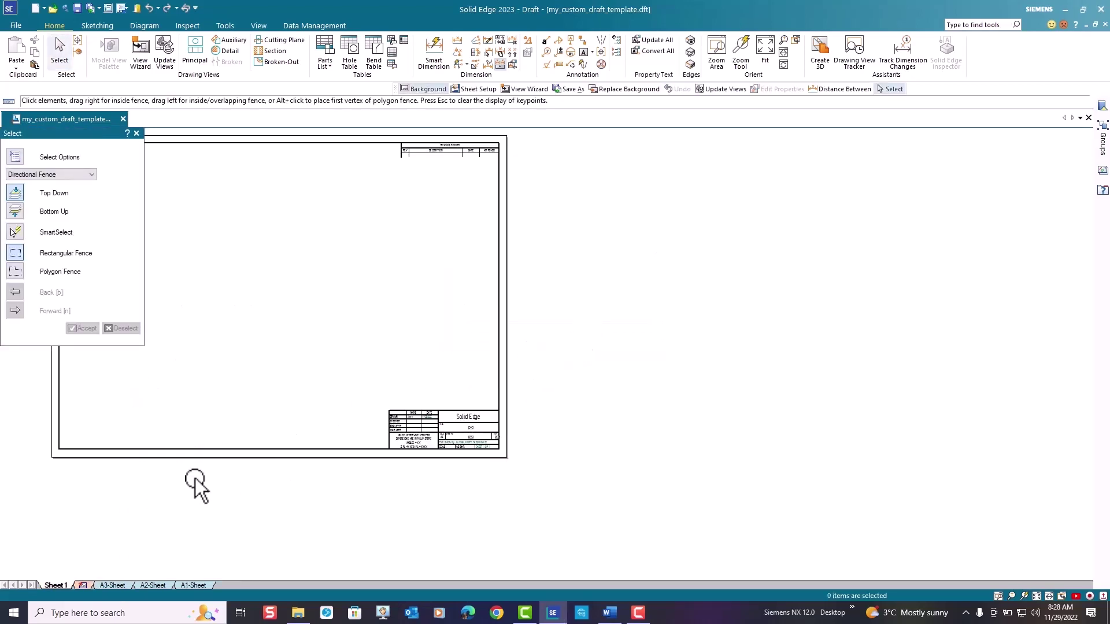
pyautogui.rightClick(120, 587)
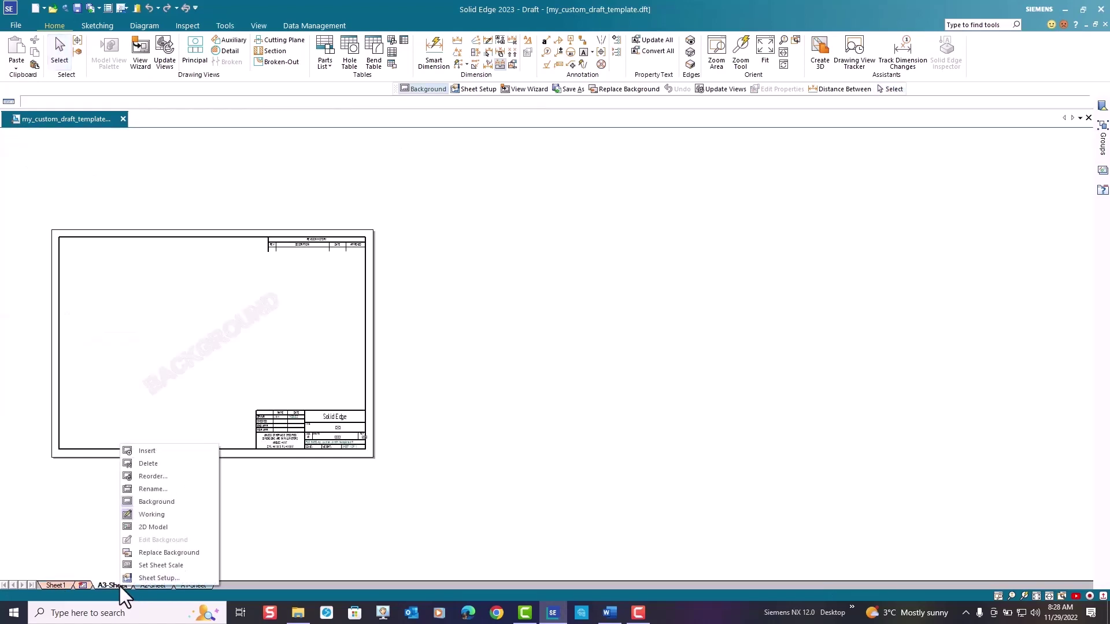
pyautogui.click(165, 463)
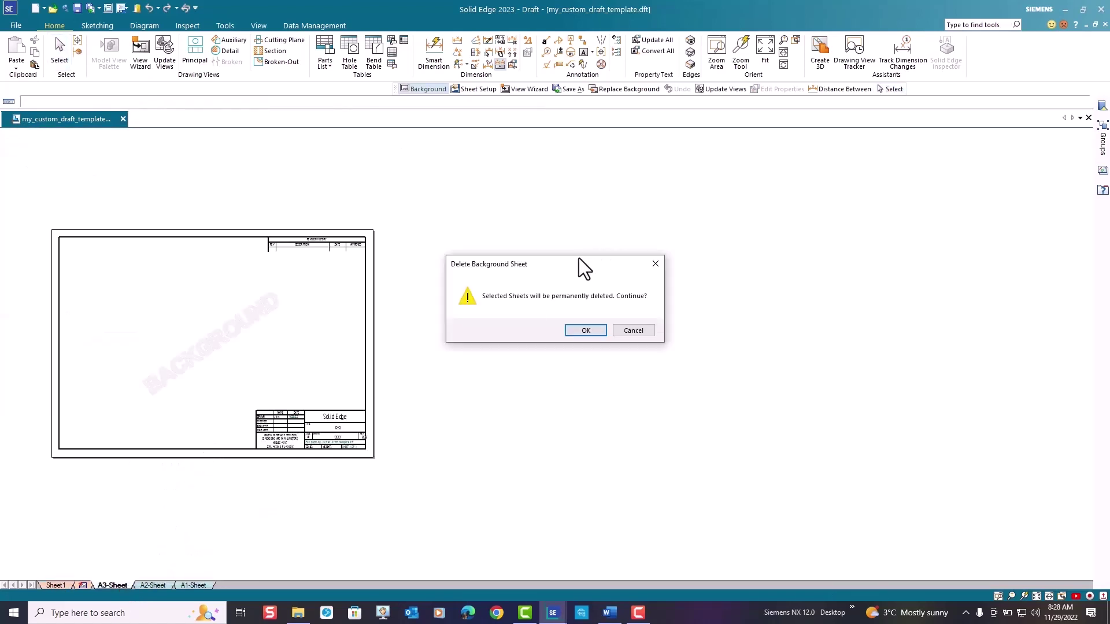
pyautogui.click(584, 329)
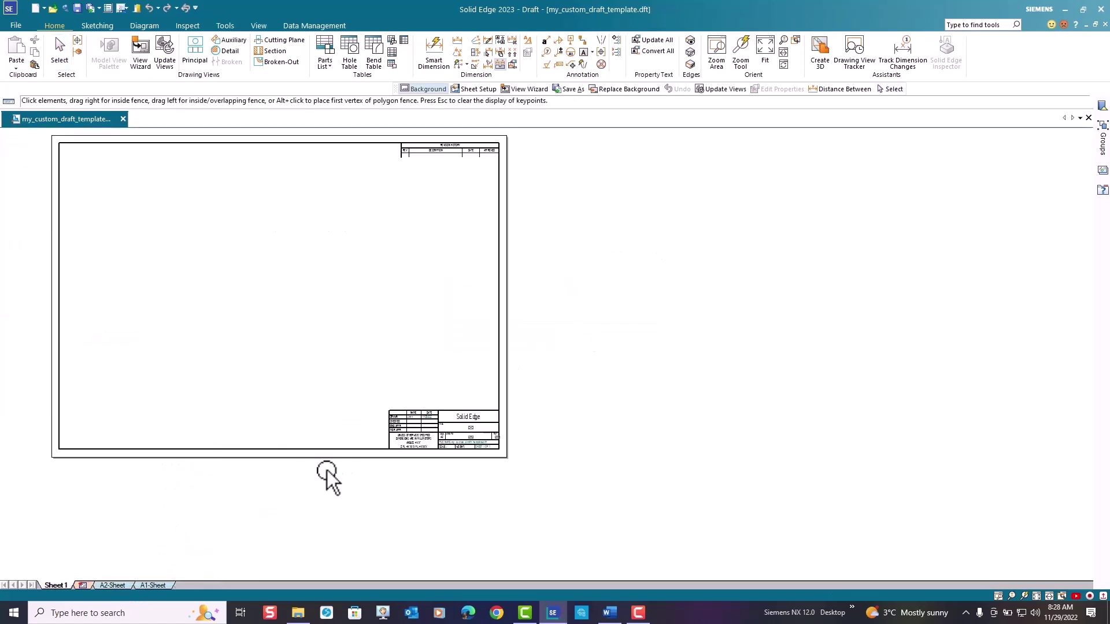
# Step: Delete the A1 background sheet, save the template, and display the A2 sheet
pyautogui.rightClick(161, 585)
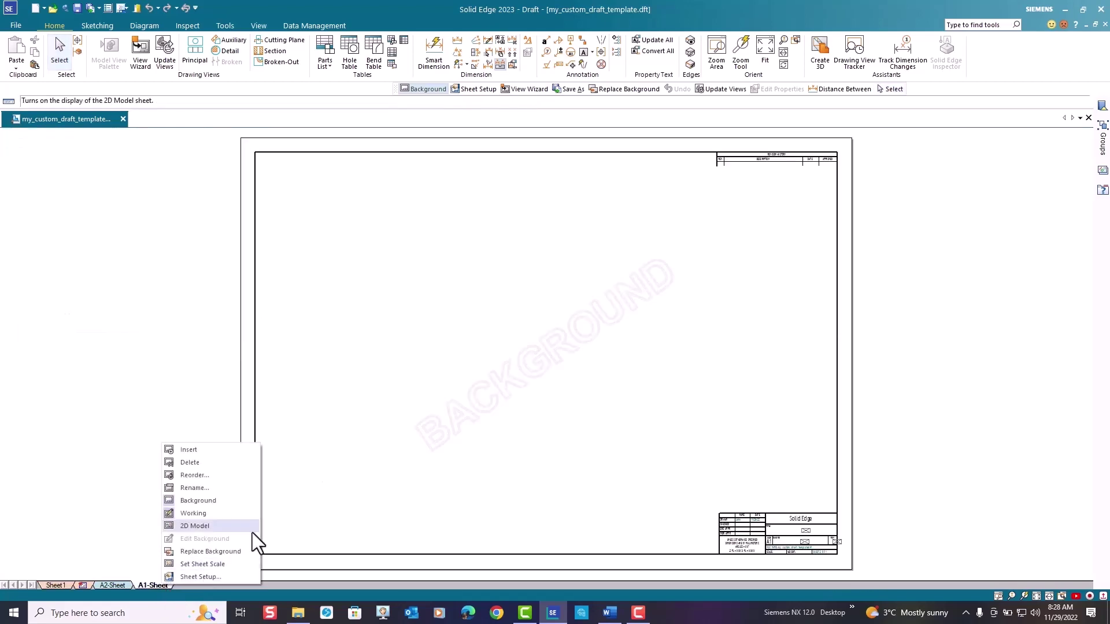
pyautogui.click(203, 464)
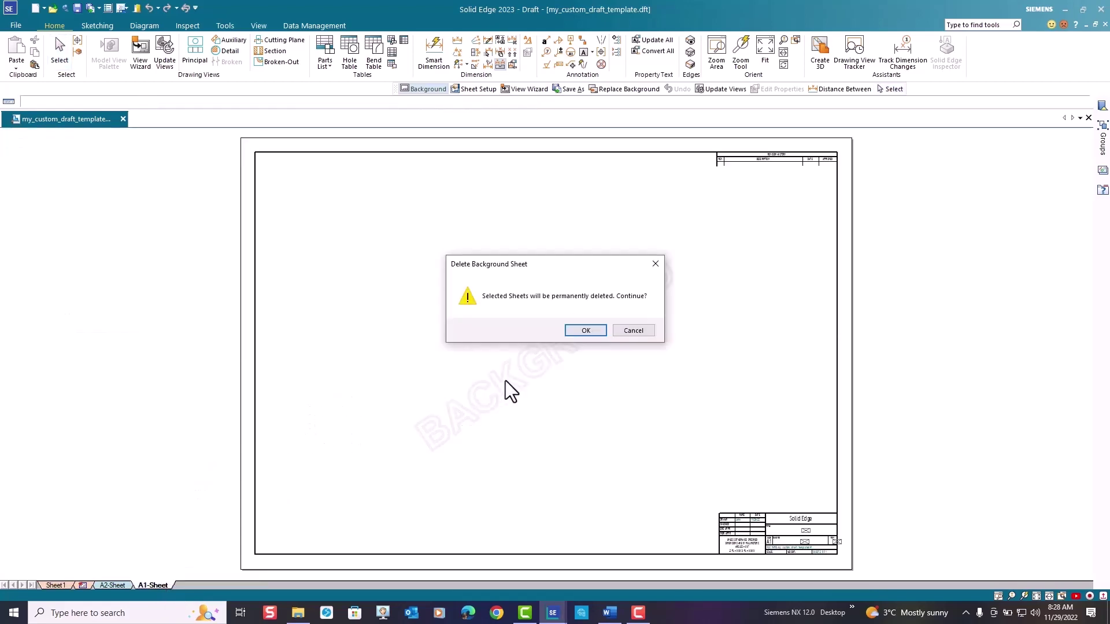
pyautogui.click(582, 330)
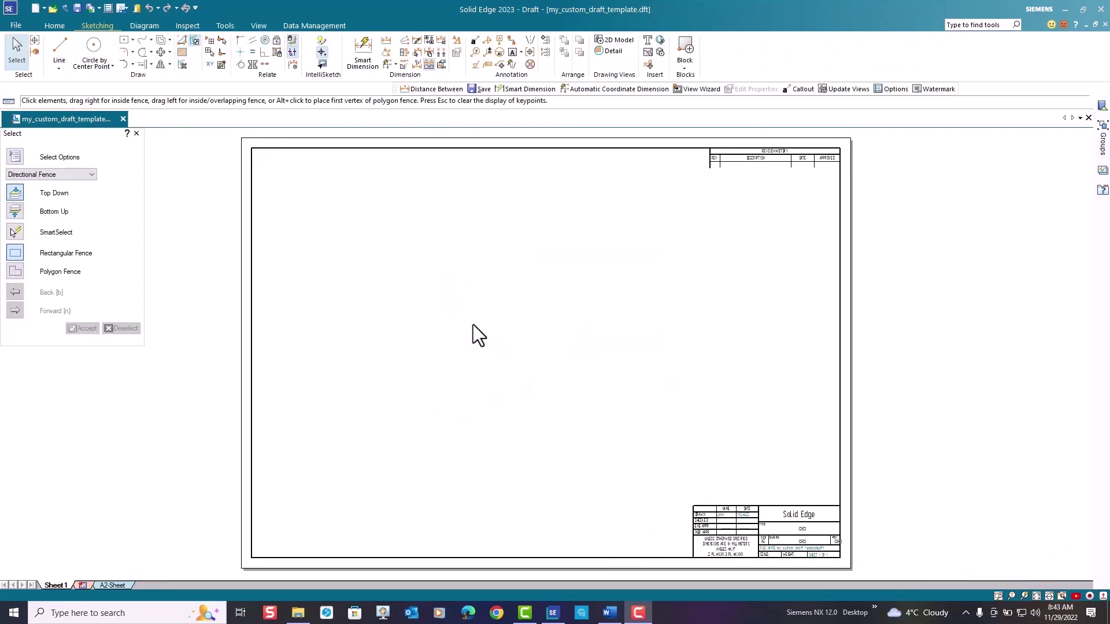
pyautogui.click(77, 7)
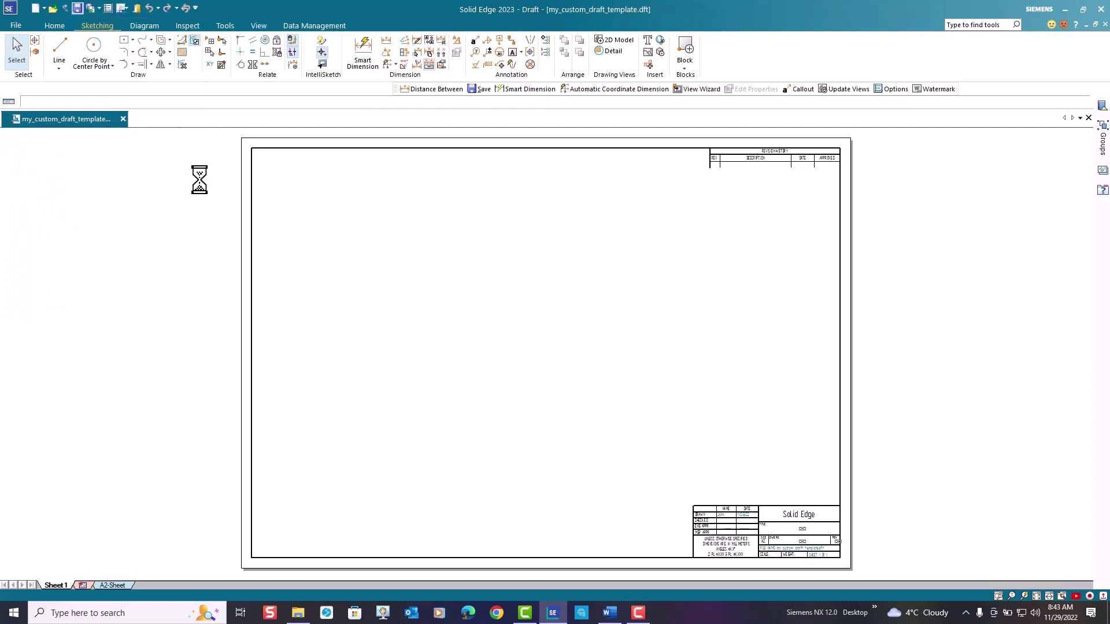
pyautogui.click(113, 585)
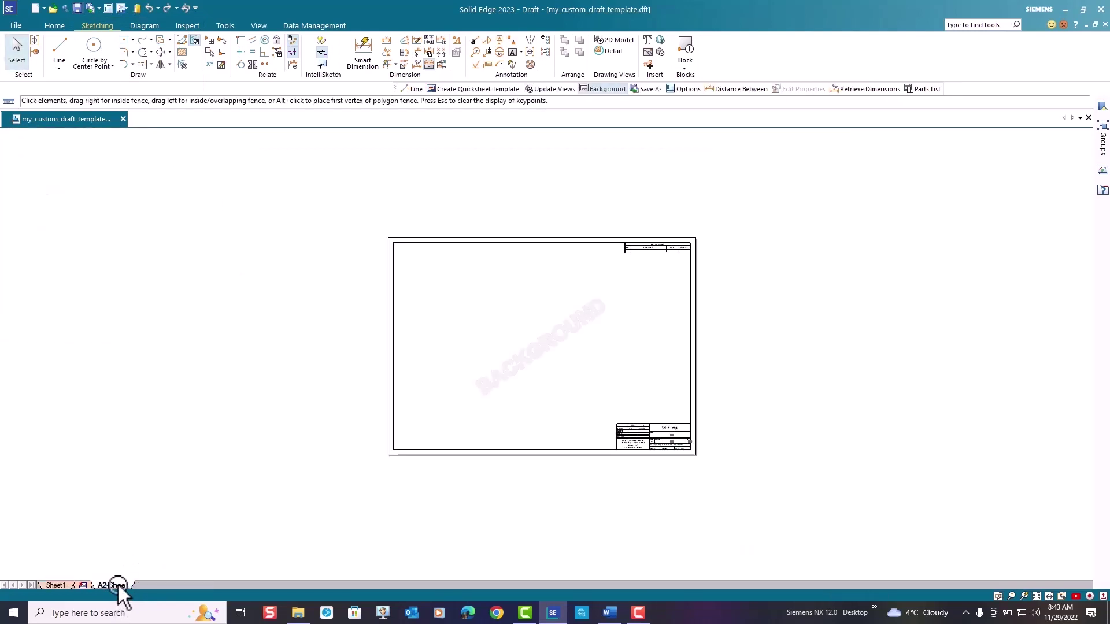
# Step: Delete the top-right revision history table and the bottom-right title block from the A2 sheet
pyautogui.scroll(-1, 755, 343)
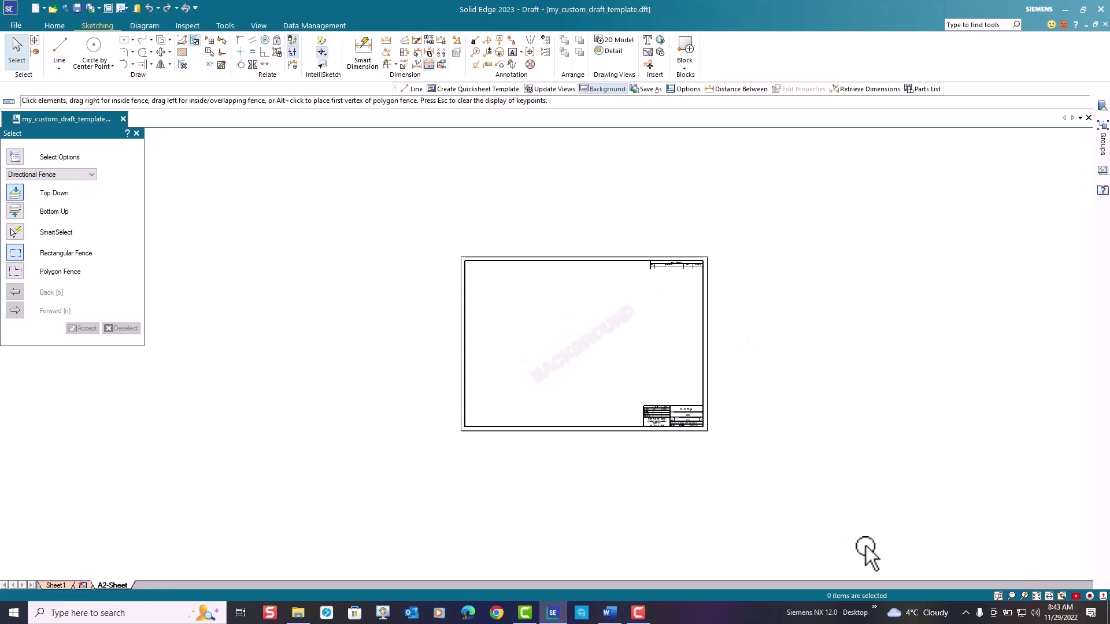
pyautogui.click(1033, 593)
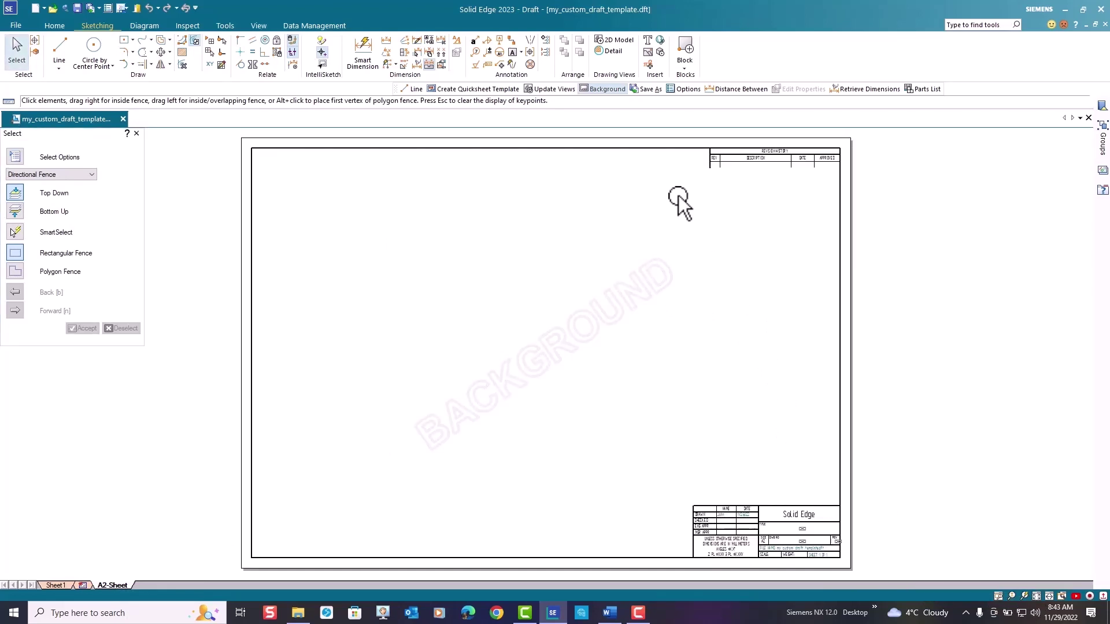
pyautogui.moveTo(677, 199); pyautogui.dragTo(893, 122)
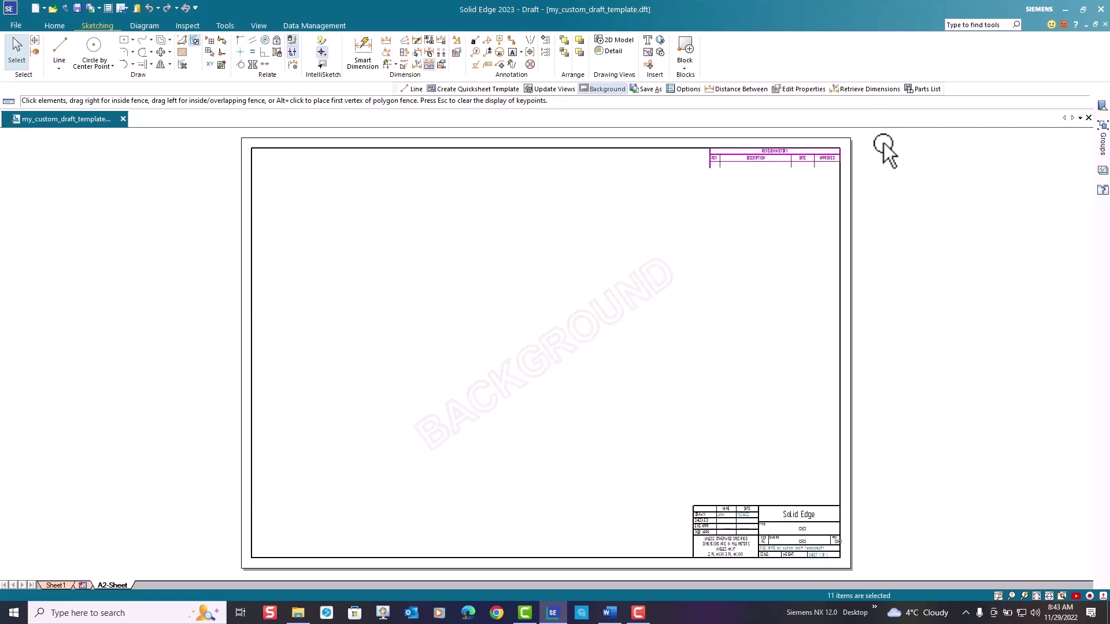
pyautogui.press('Delete')
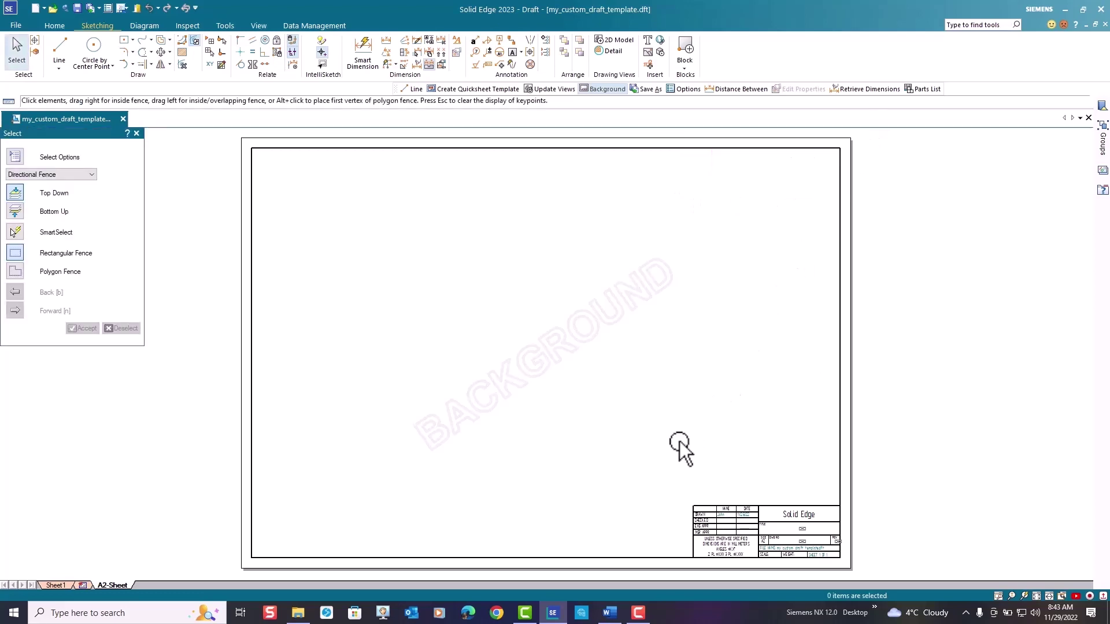
pyautogui.moveTo(673, 495); pyautogui.dragTo(874, 576)
pyautogui.press('Delete')
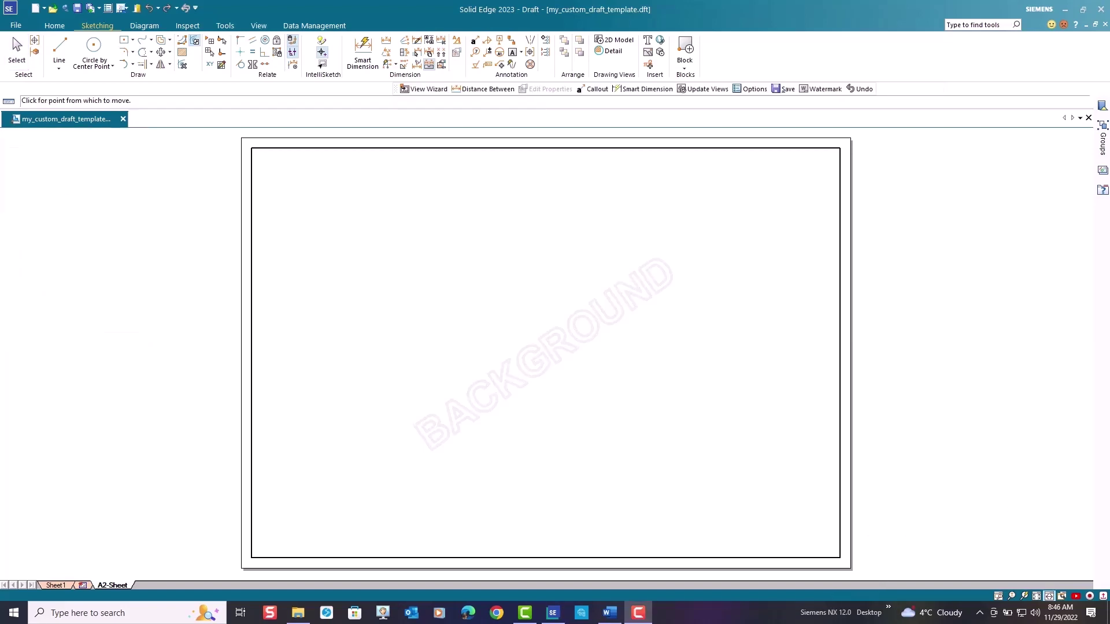
# Step: Run Relationship Assistant on the border frame, dimensioning horizontal and vertical locations from the bottom and right borders
pyautogui.click(293, 64)
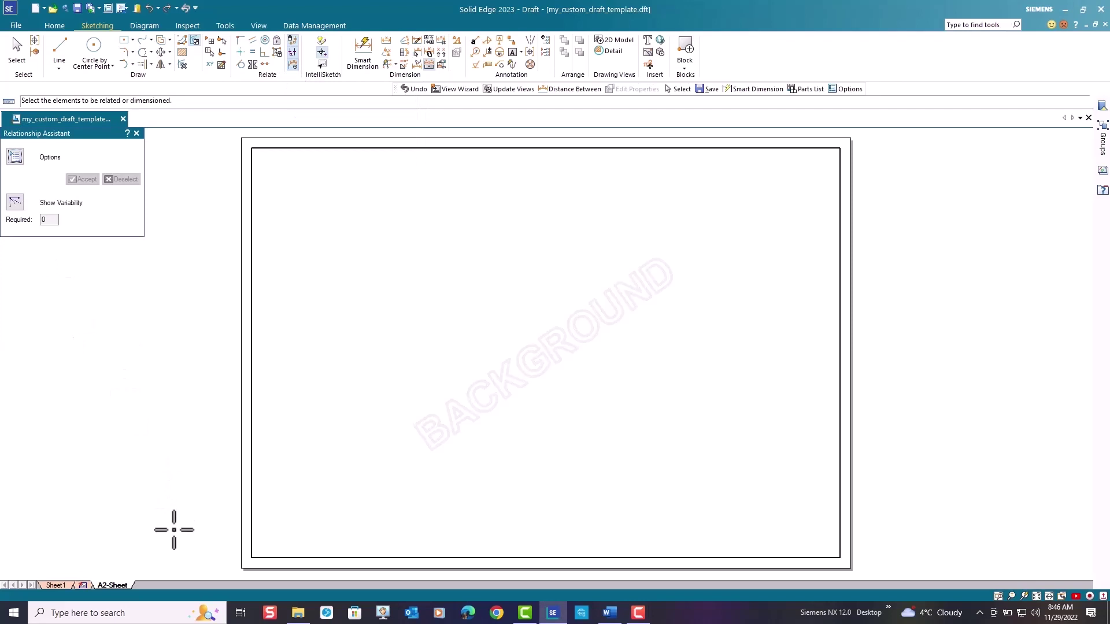
pyautogui.moveTo(216, 577); pyautogui.dragTo(909, 133)
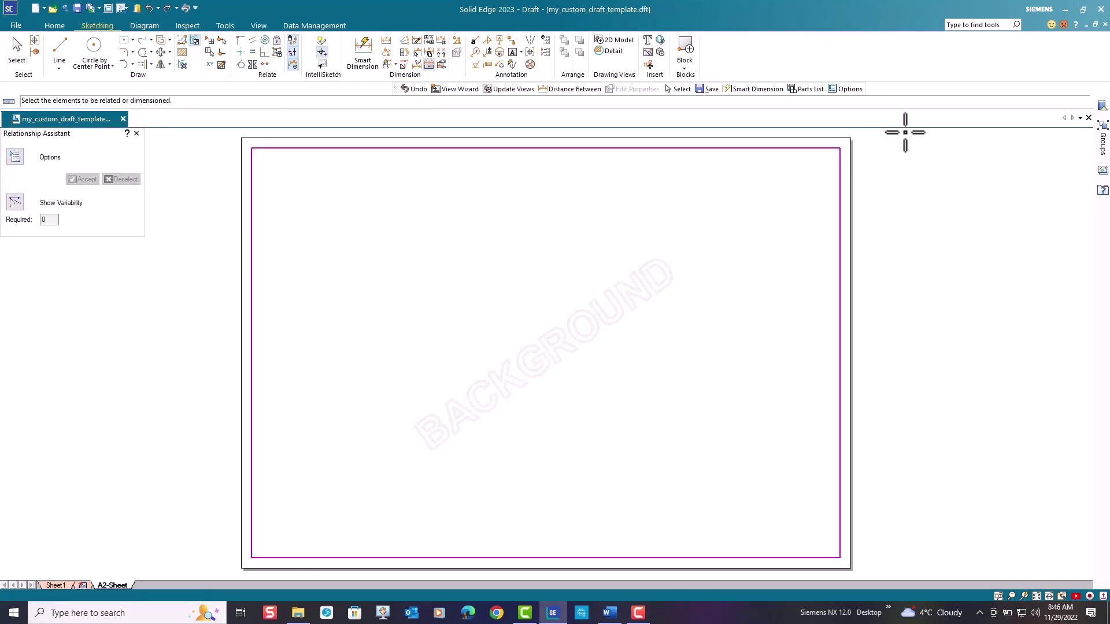
pyautogui.click(14, 157)
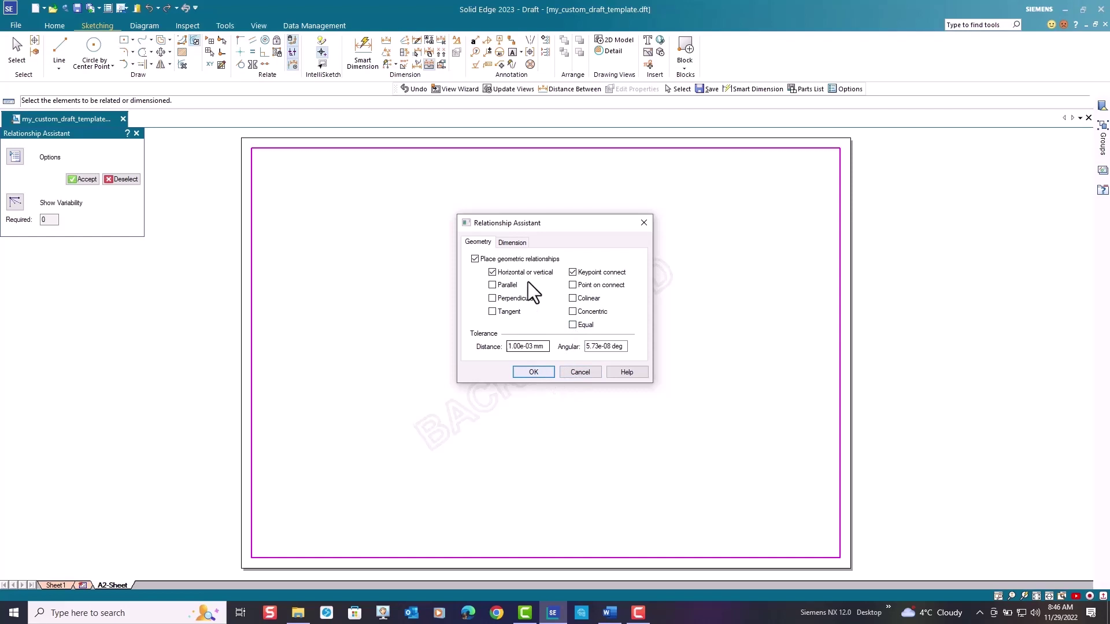
pyautogui.click(512, 243)
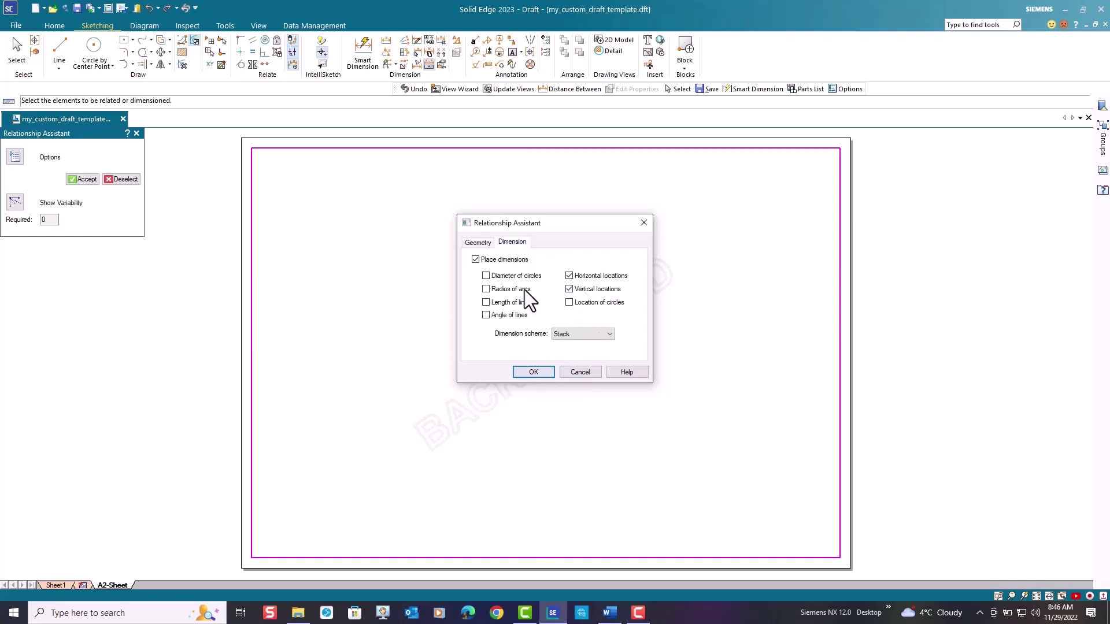
pyautogui.click(532, 372)
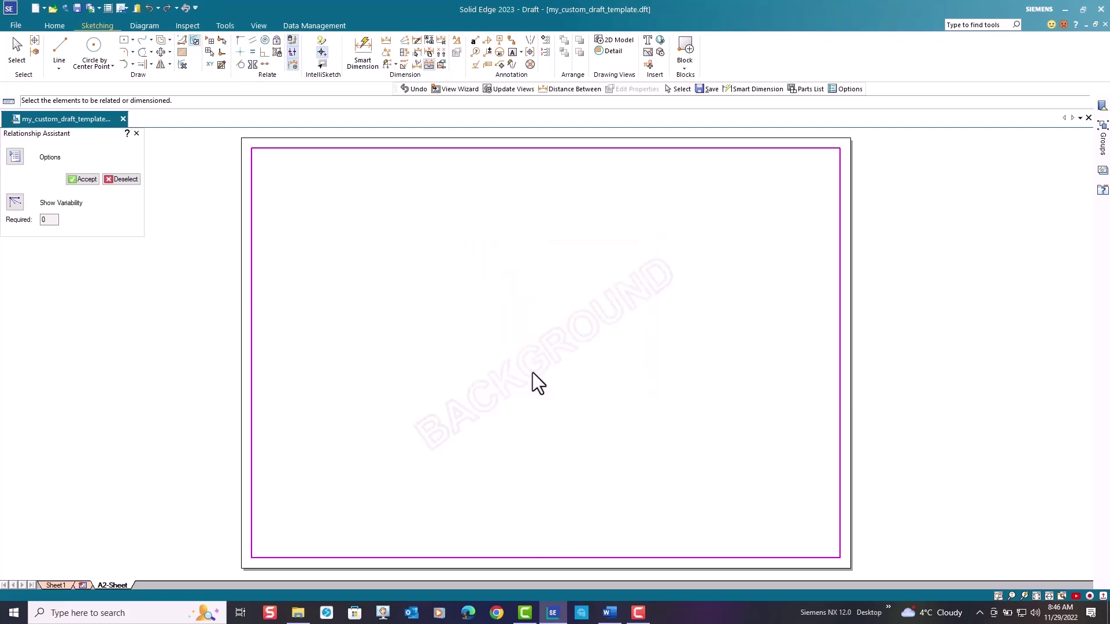
pyautogui.click(86, 178)
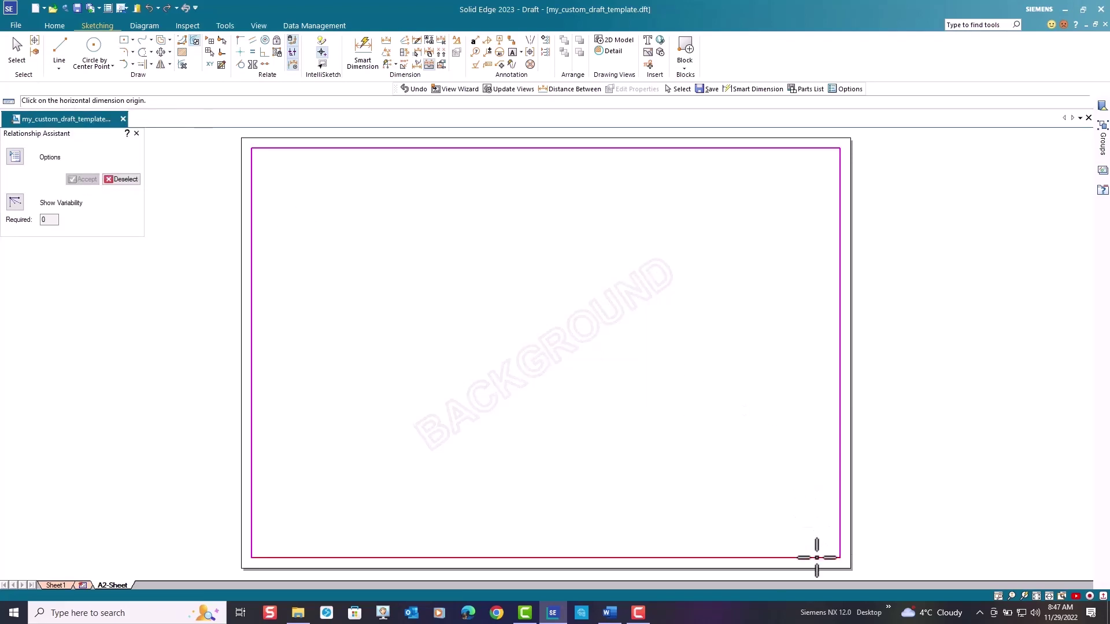
pyautogui.click(797, 558)
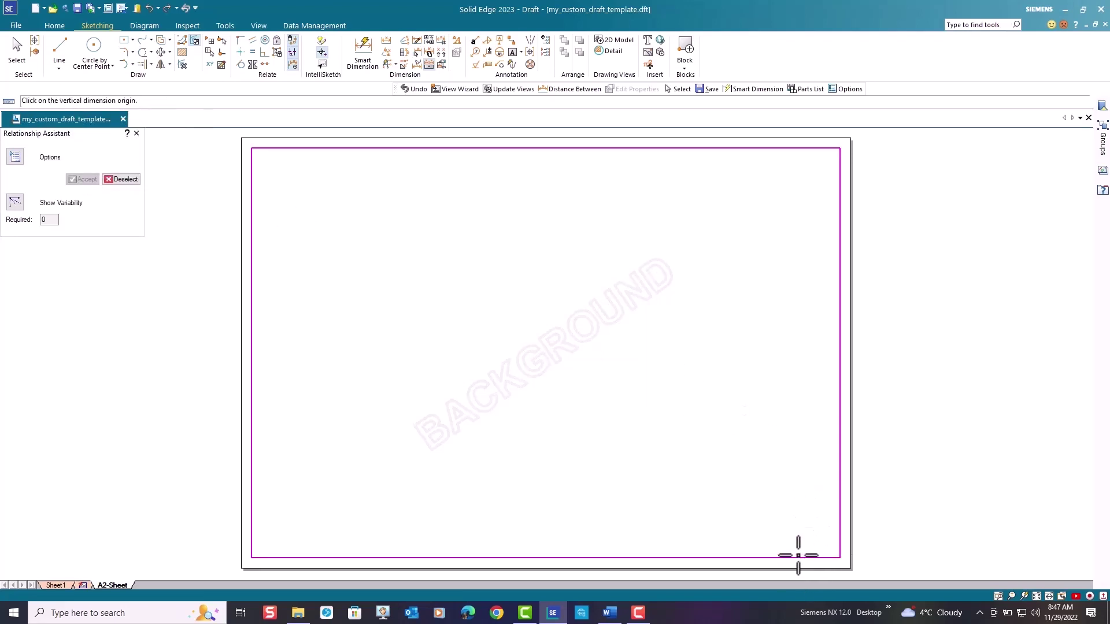
pyautogui.click(840, 497)
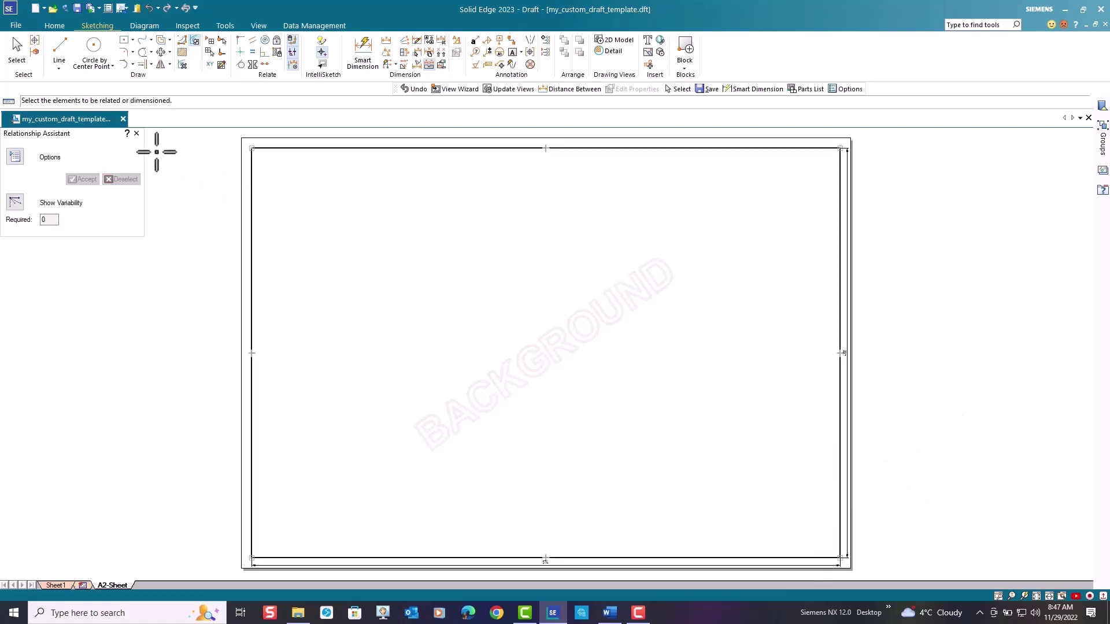
pyautogui.click(136, 133)
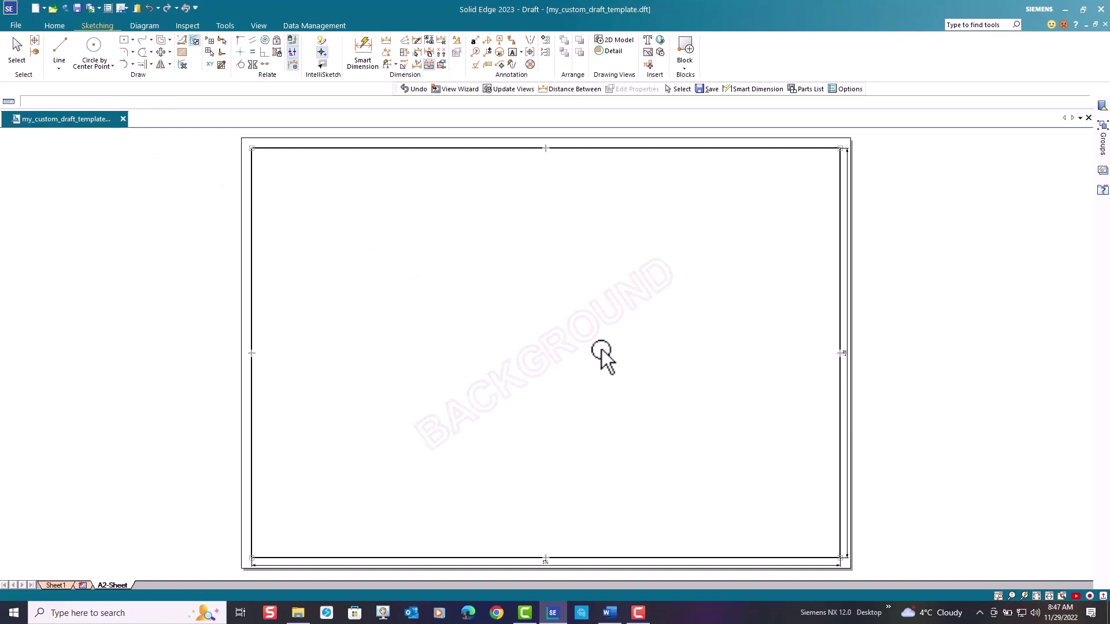
# Step: Draw the title block's left vertical edge up from the bottom border and its top line to the right border
pyautogui.press('Escape')
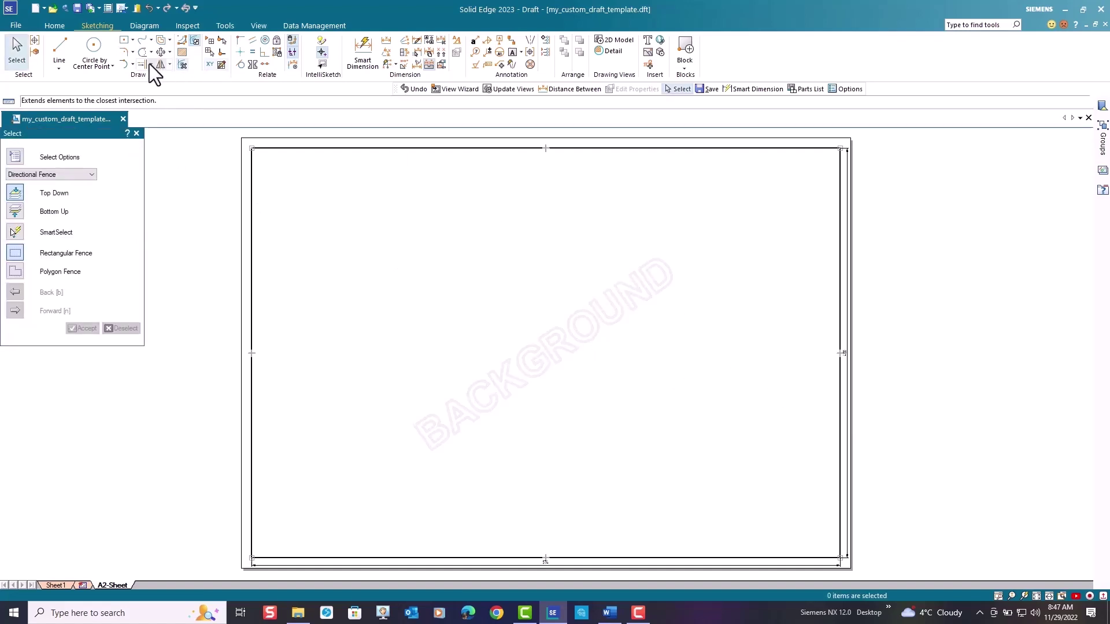
pyautogui.click(59, 47)
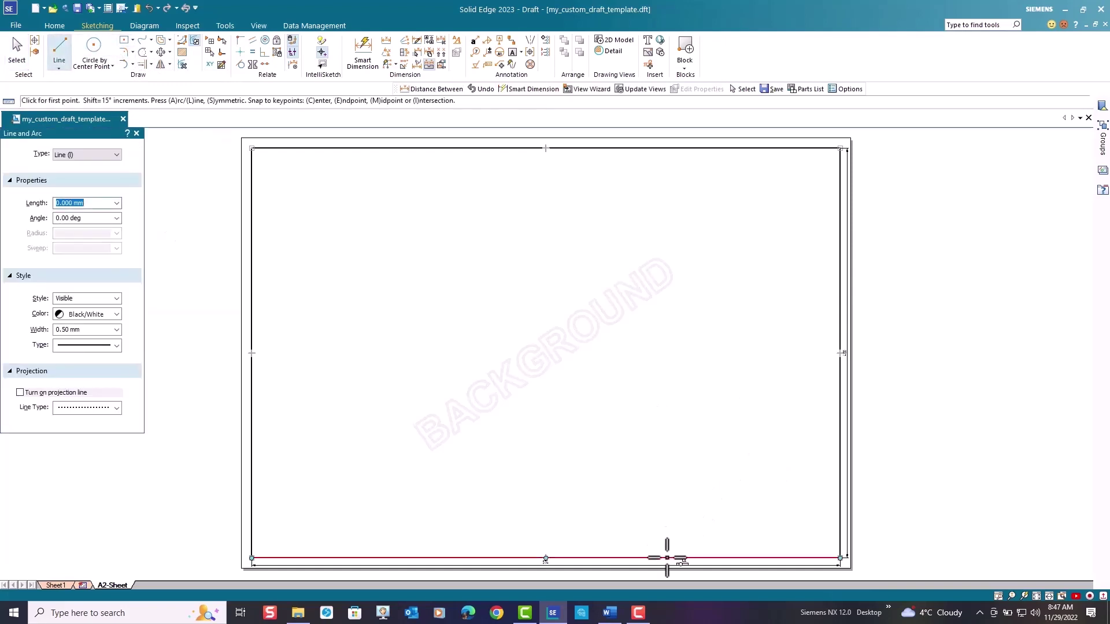
pyautogui.scroll(4, 667, 558)
pyautogui.scroll(-2, 673, 552)
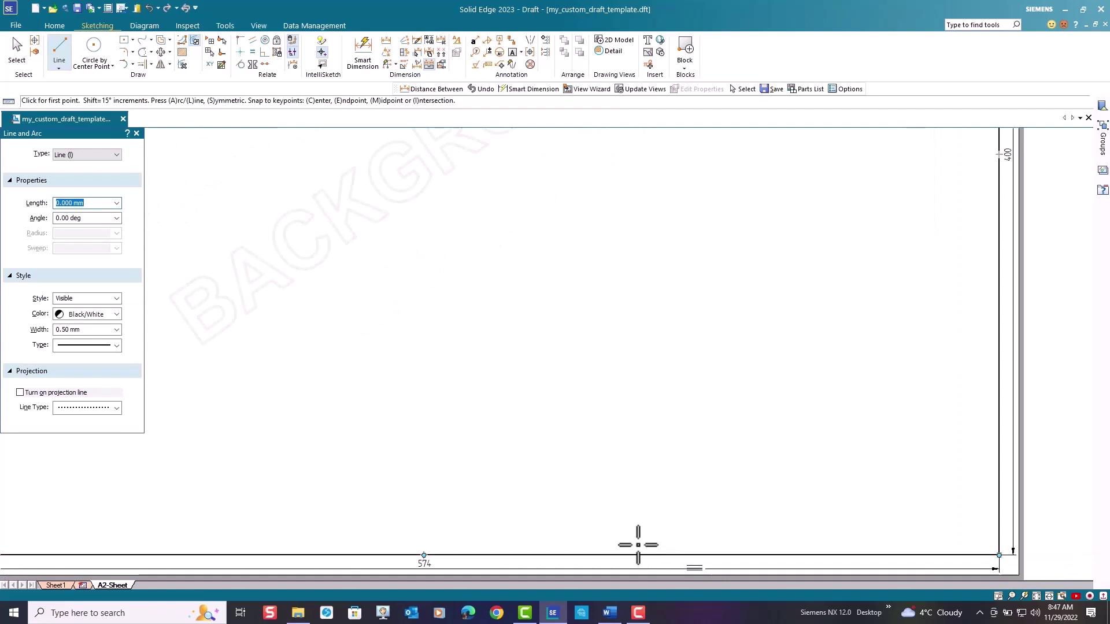
pyautogui.click(595, 555)
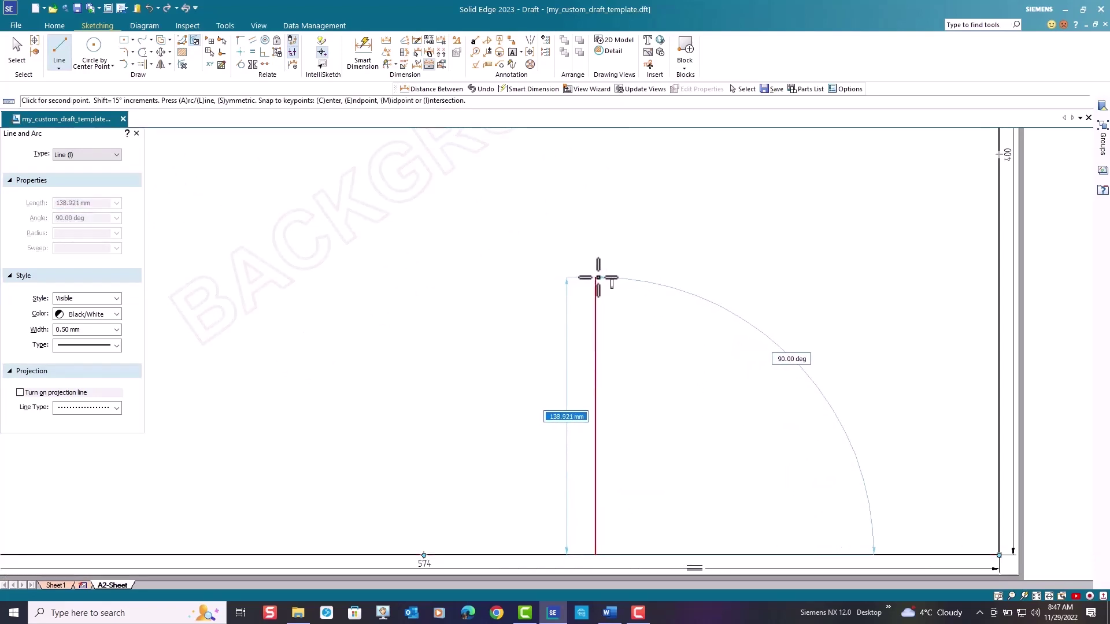
pyautogui.click(596, 278)
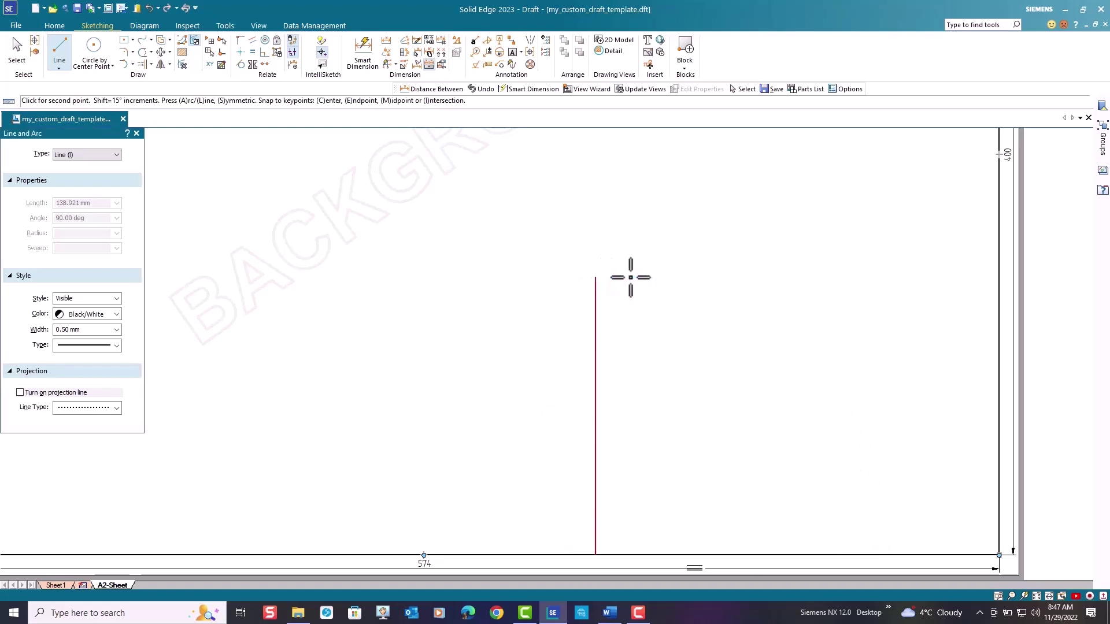
pyautogui.click(996, 277)
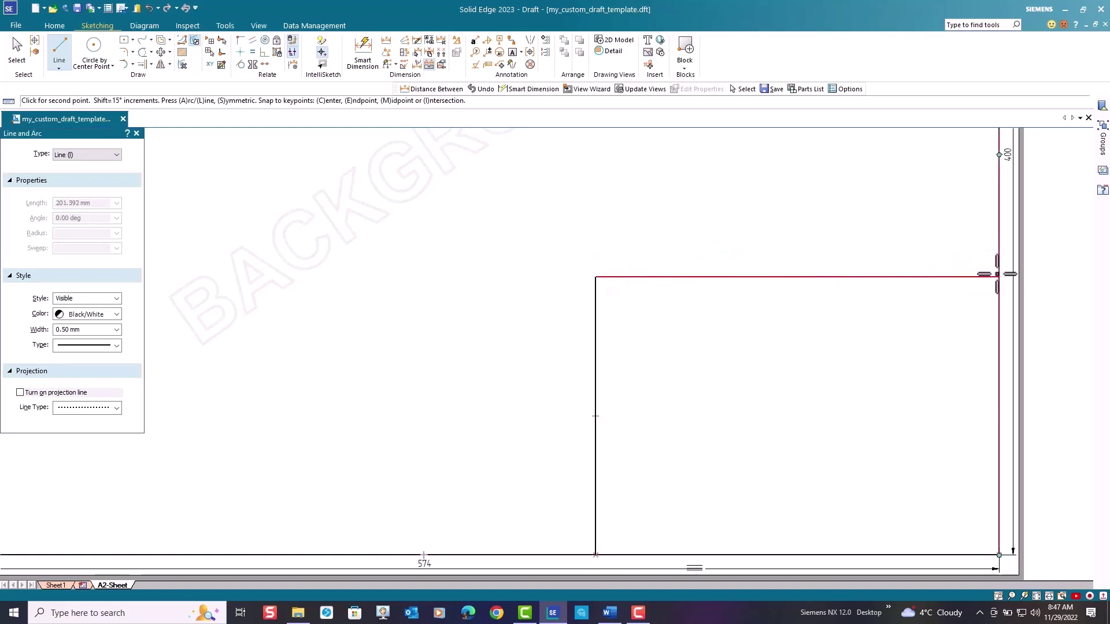
pyautogui.rightClick(768, 288)
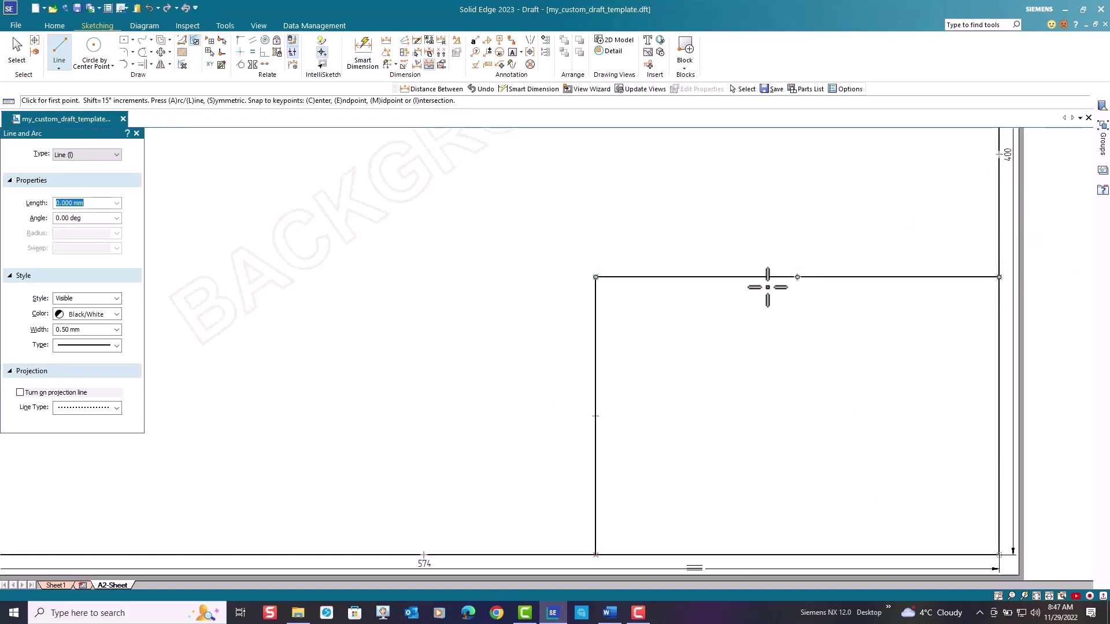
# Step: Add two more horizontal lines across the block and a vertical divider in the bottom row
pyautogui.click(596, 416)
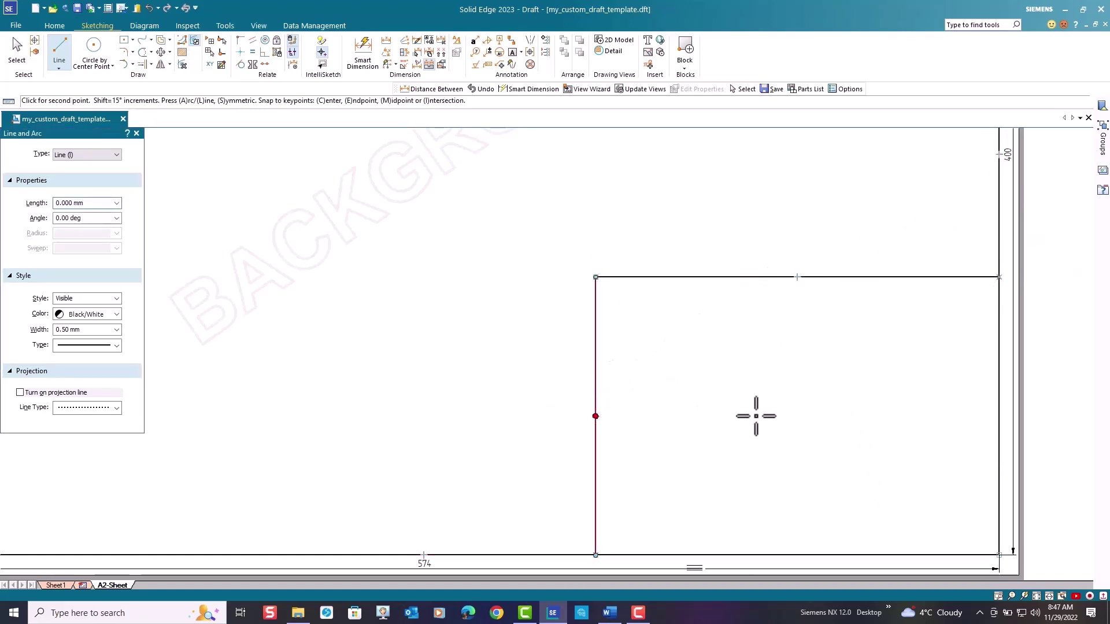
pyautogui.click(997, 416)
pyautogui.rightClick(942, 448)
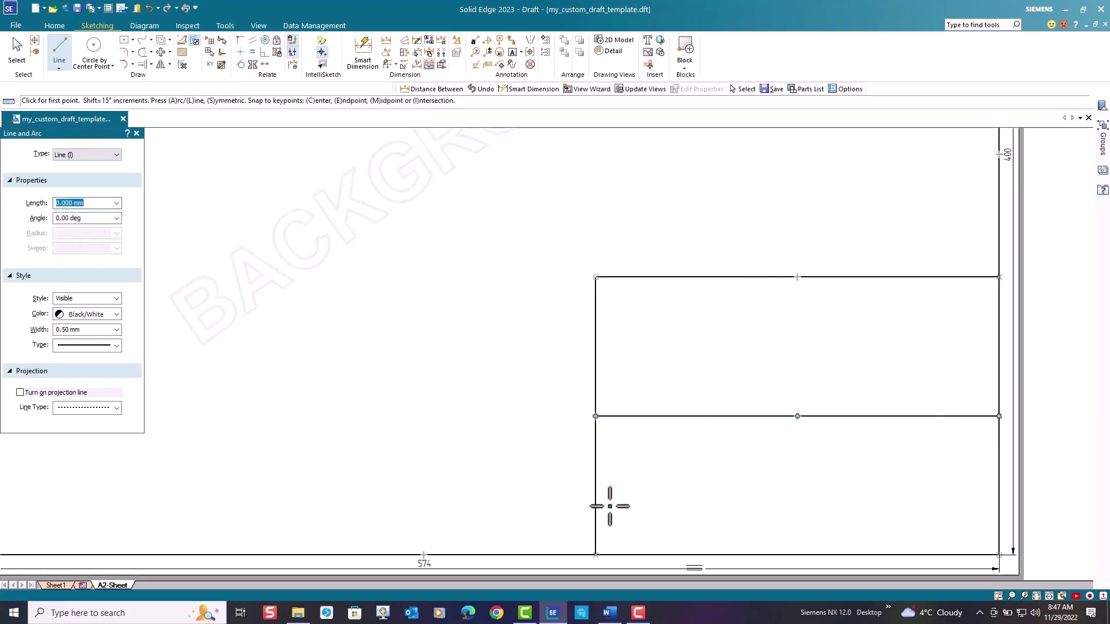
pyautogui.click(595, 490)
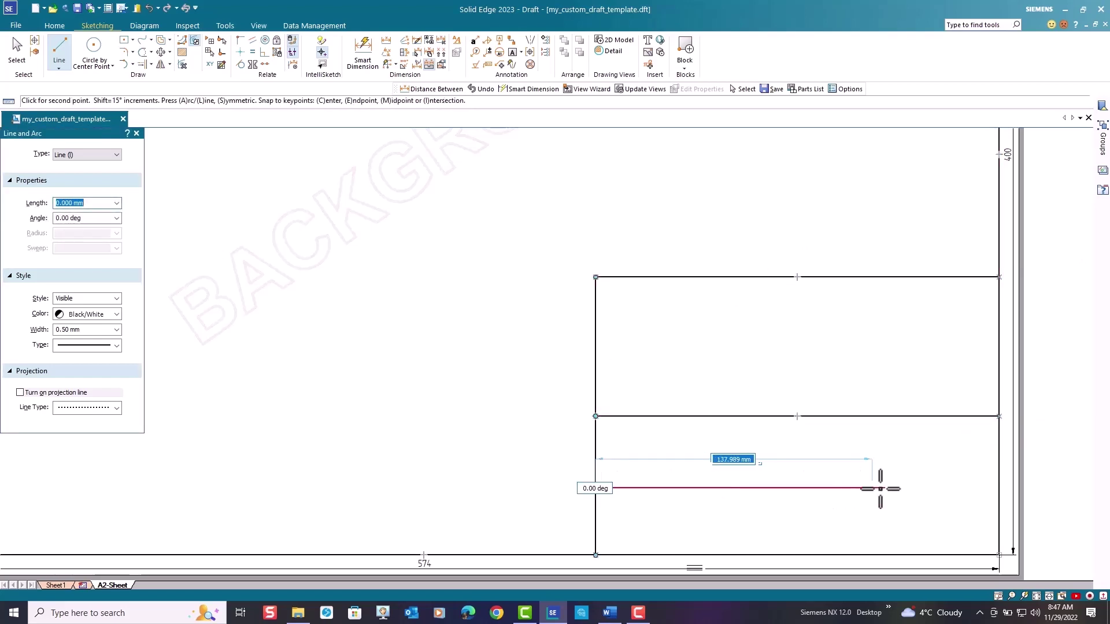
pyautogui.click(1011, 494)
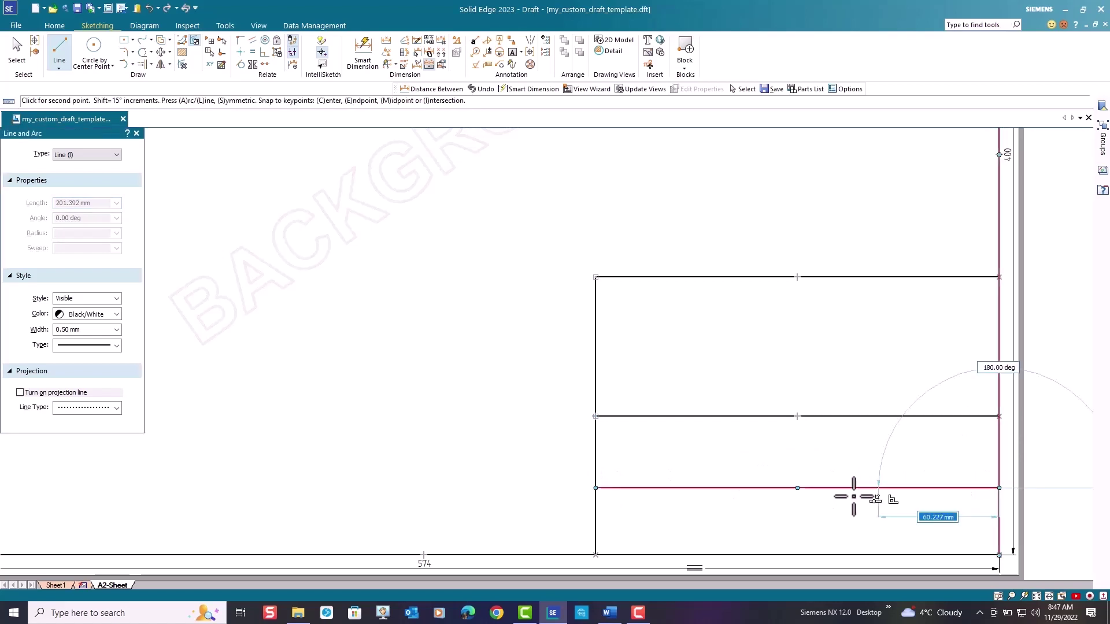
pyautogui.rightClick(800, 490)
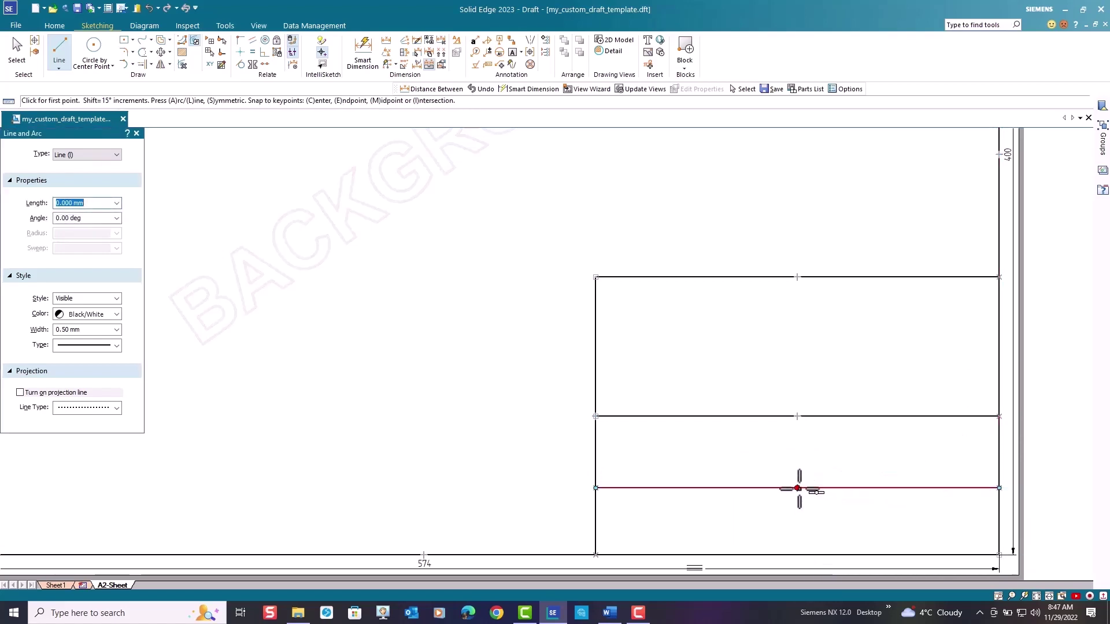
pyautogui.click(797, 489)
pyautogui.click(799, 555)
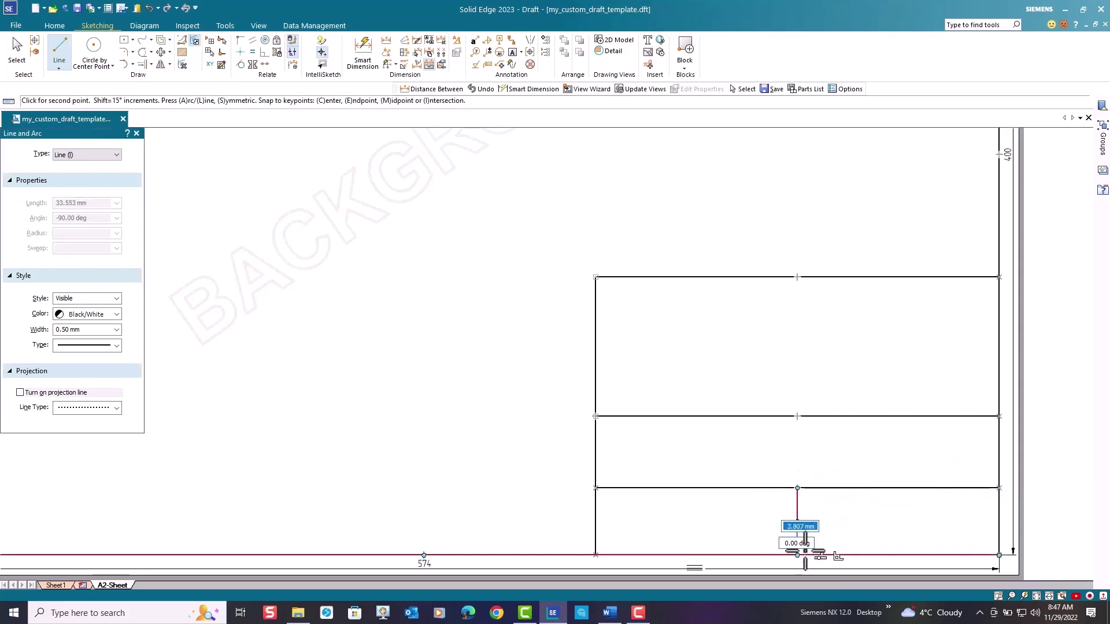
pyautogui.rightClick(450, 454)
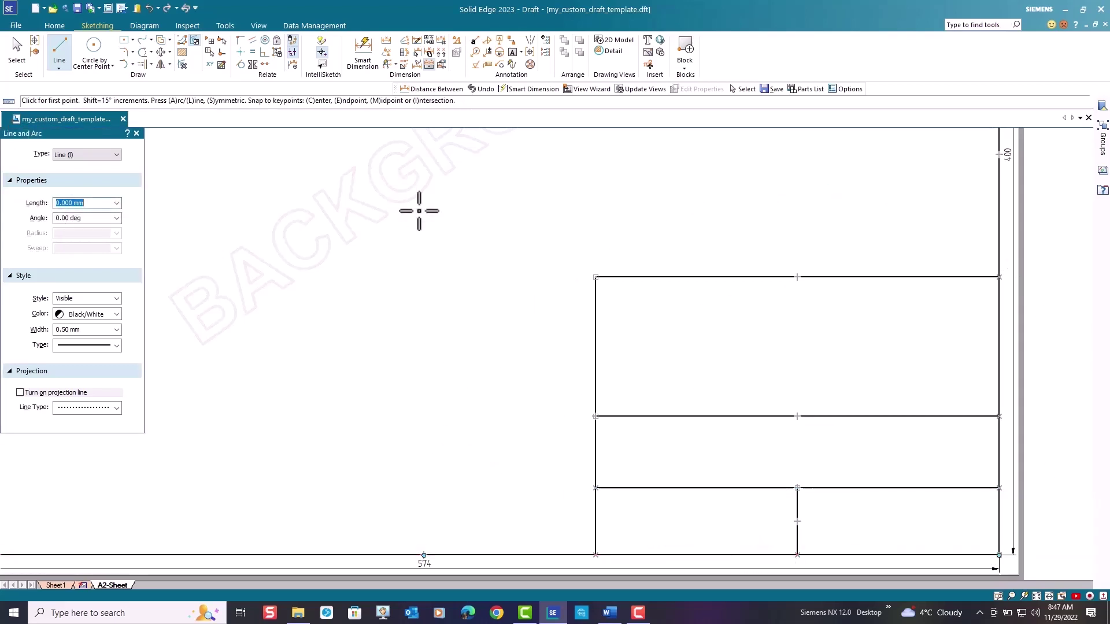
# Step: Dimension the title block rows from the bottom border at 30, 30 and 60 mm
pyautogui.click(432, 88)
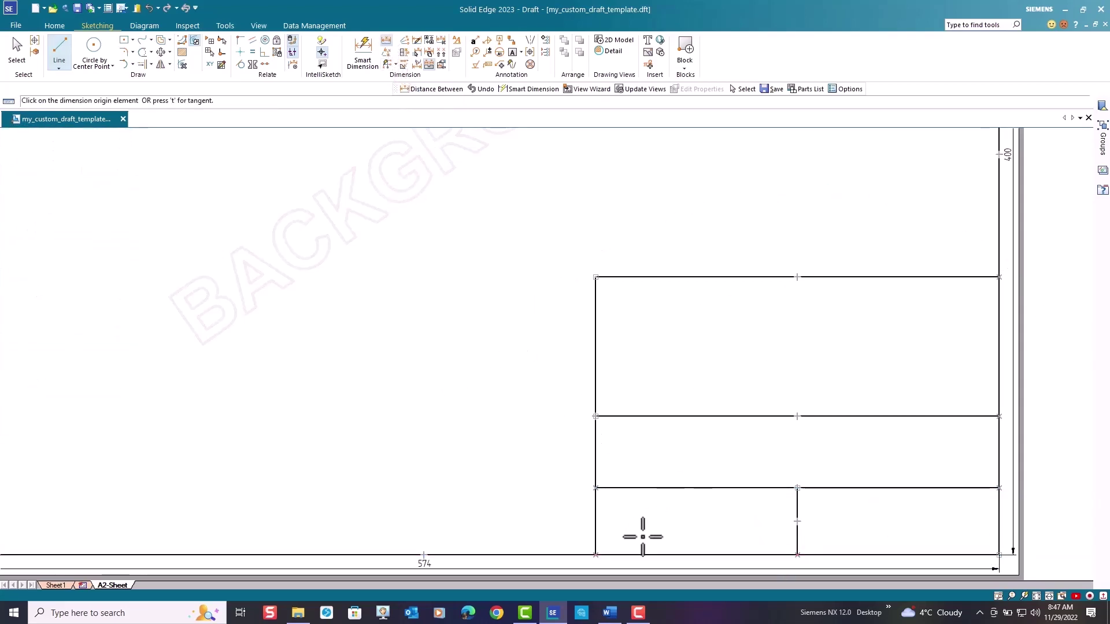
pyautogui.click(616, 555)
pyautogui.click(617, 489)
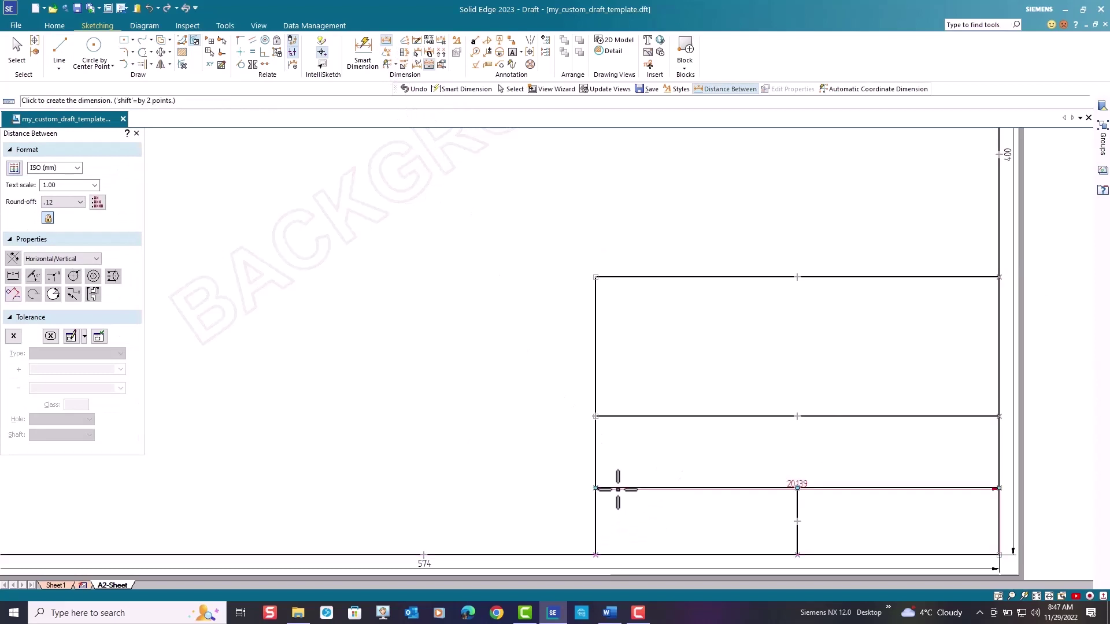
pyautogui.click(567, 504)
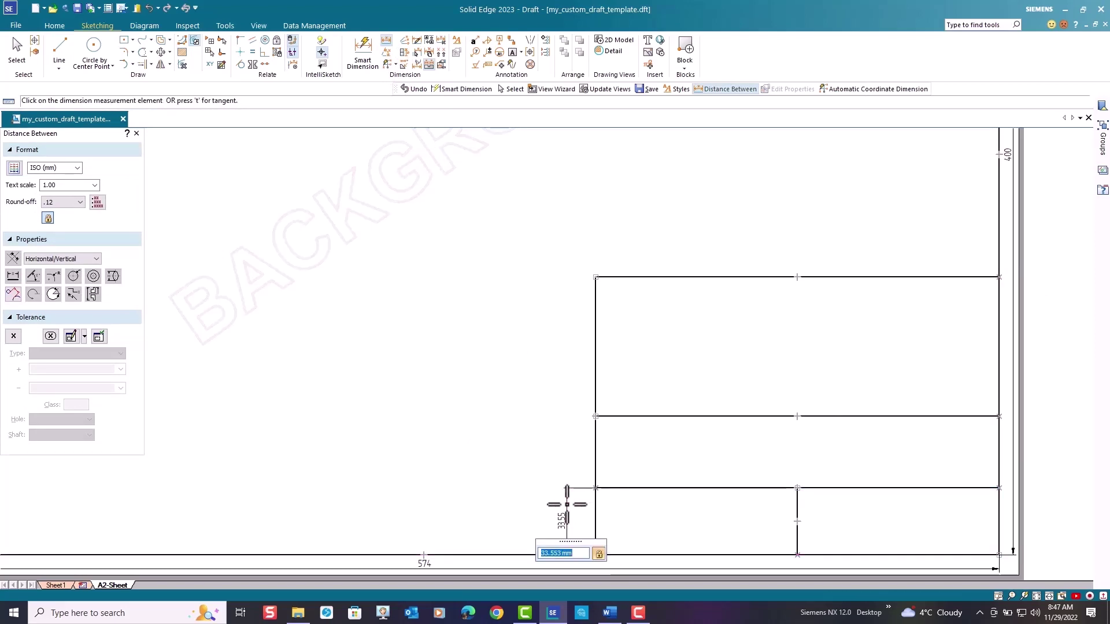
pyautogui.write('30')
pyautogui.press('Return')
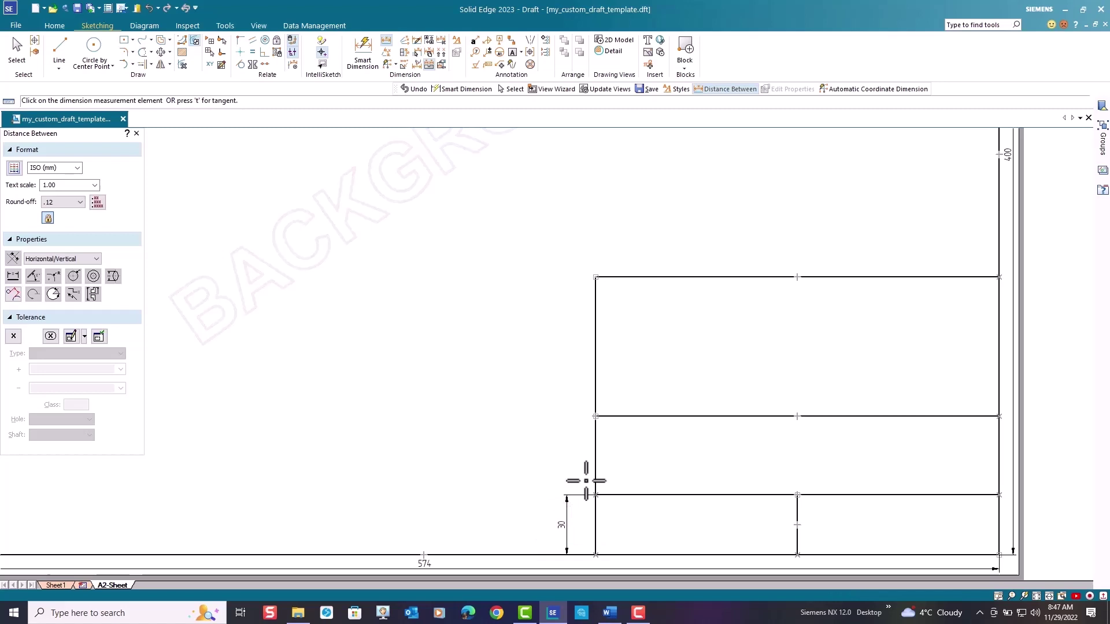
pyautogui.click(630, 415)
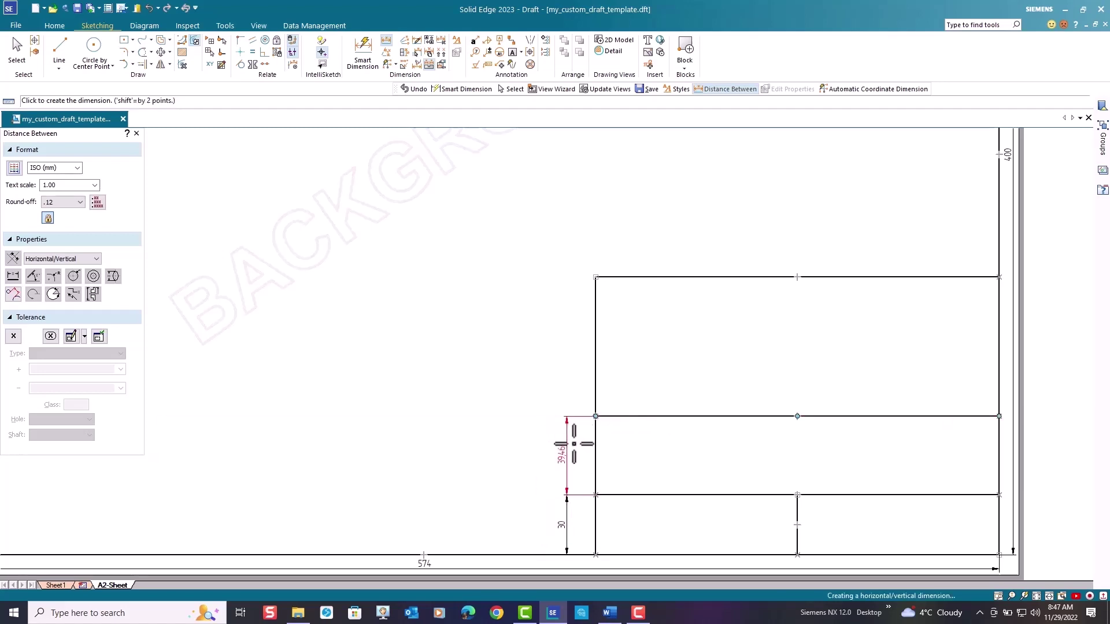
pyautogui.click(567, 448)
pyautogui.write('30')
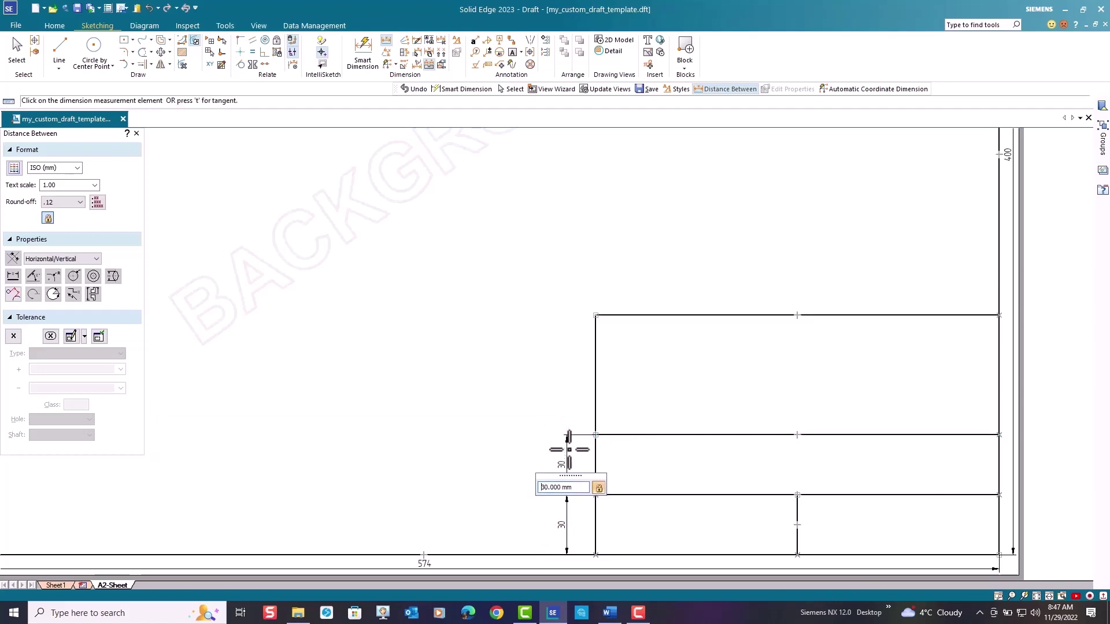
pyautogui.press('Return')
pyautogui.click(638, 315)
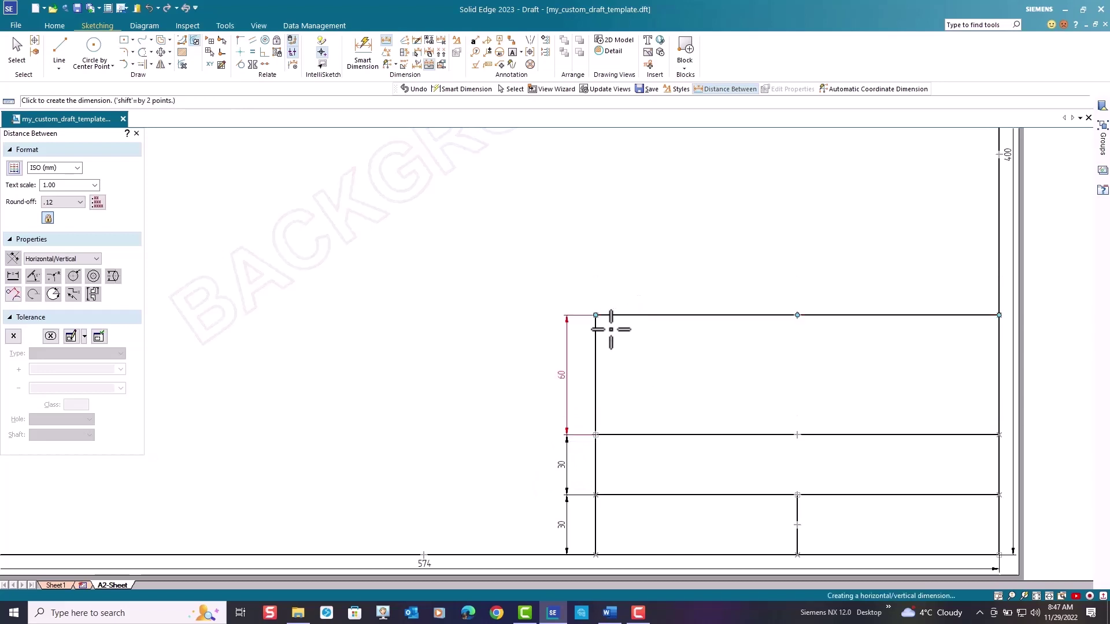
pyautogui.click(567, 365)
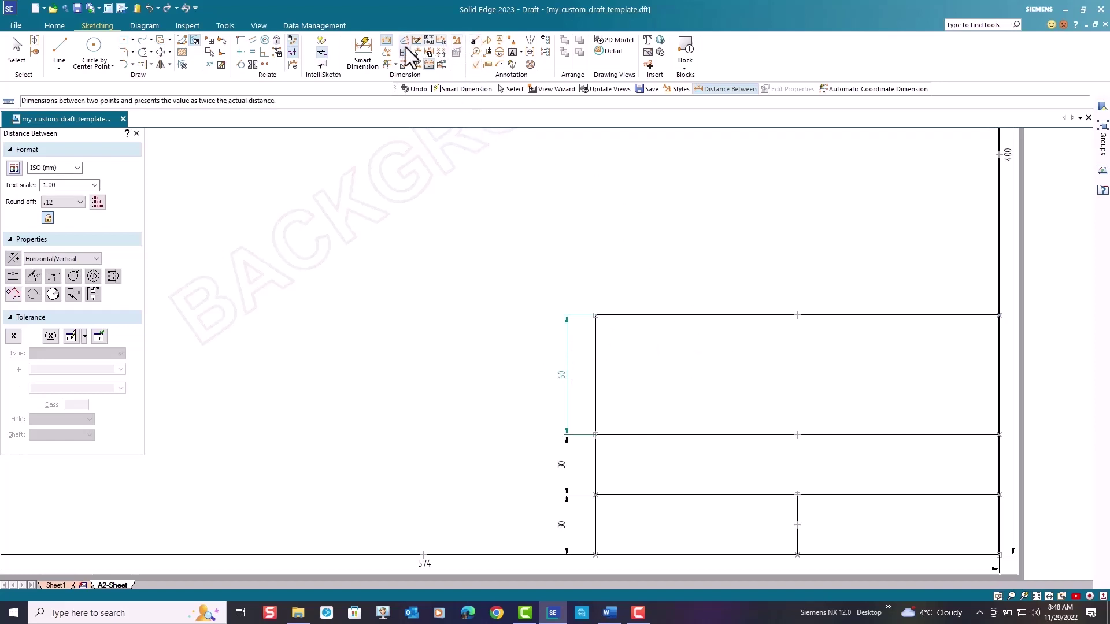
# Step: Dimension the title block's top line to a width of 160 mm
pyautogui.click(362, 49)
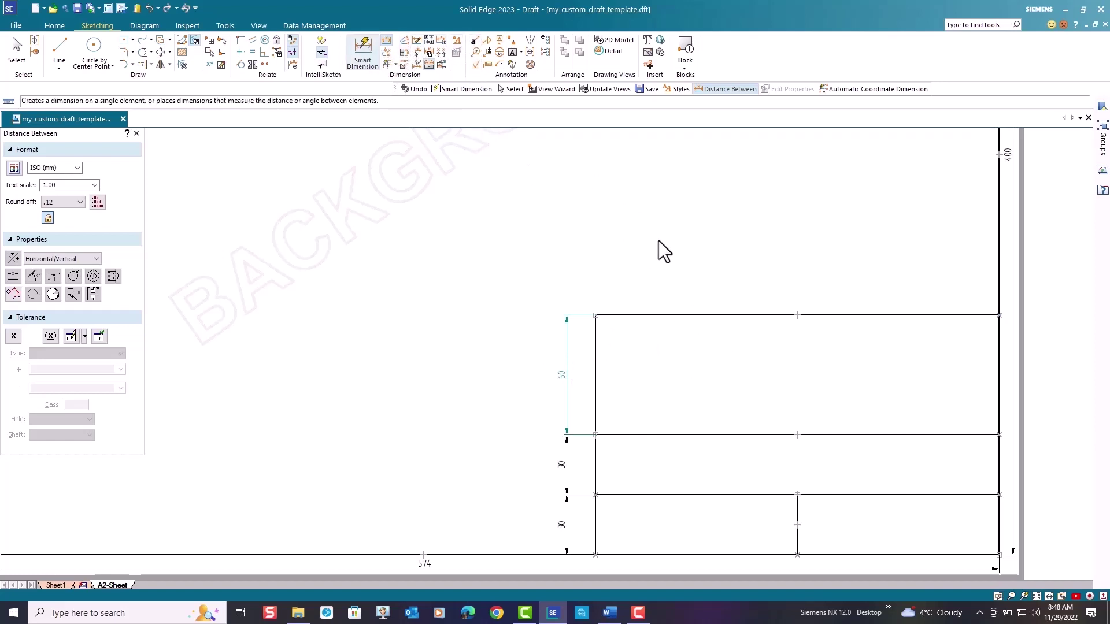
pyautogui.click(726, 315)
pyautogui.click(731, 273)
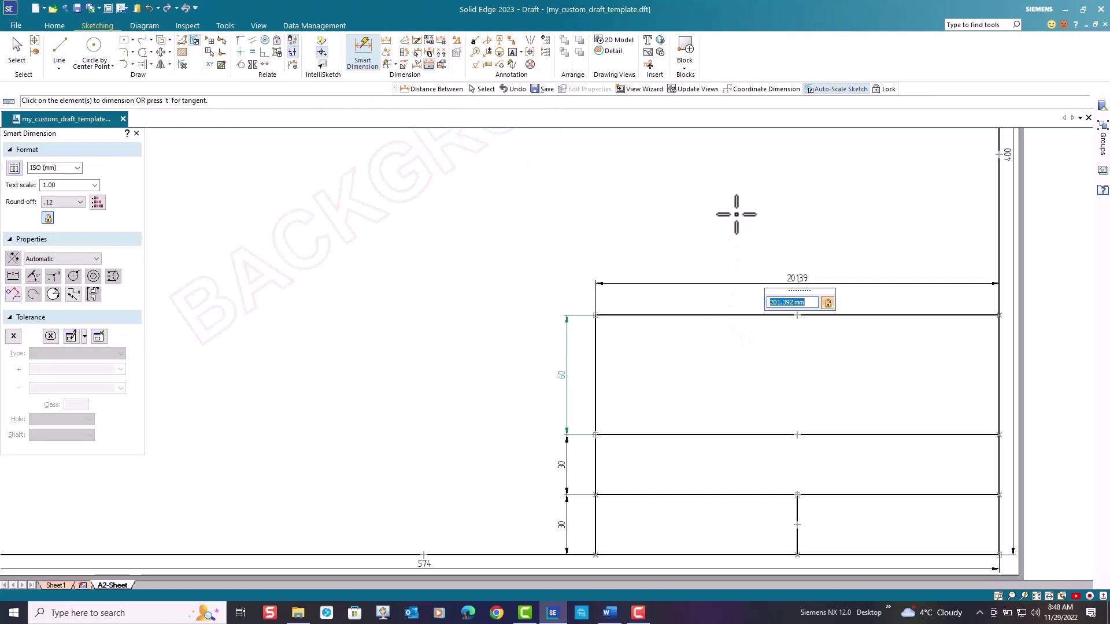
pyautogui.write('160')
pyautogui.press('Return')
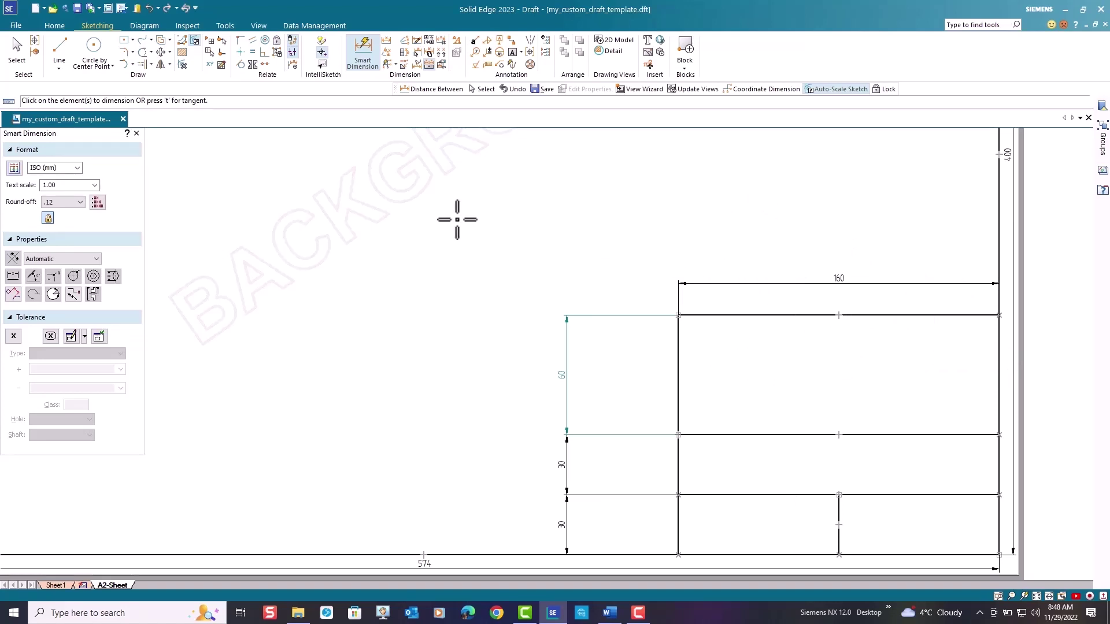
# Step: Hide relationship handles, then select all six title block dimensions at once and delete them
pyautogui.click(292, 52)
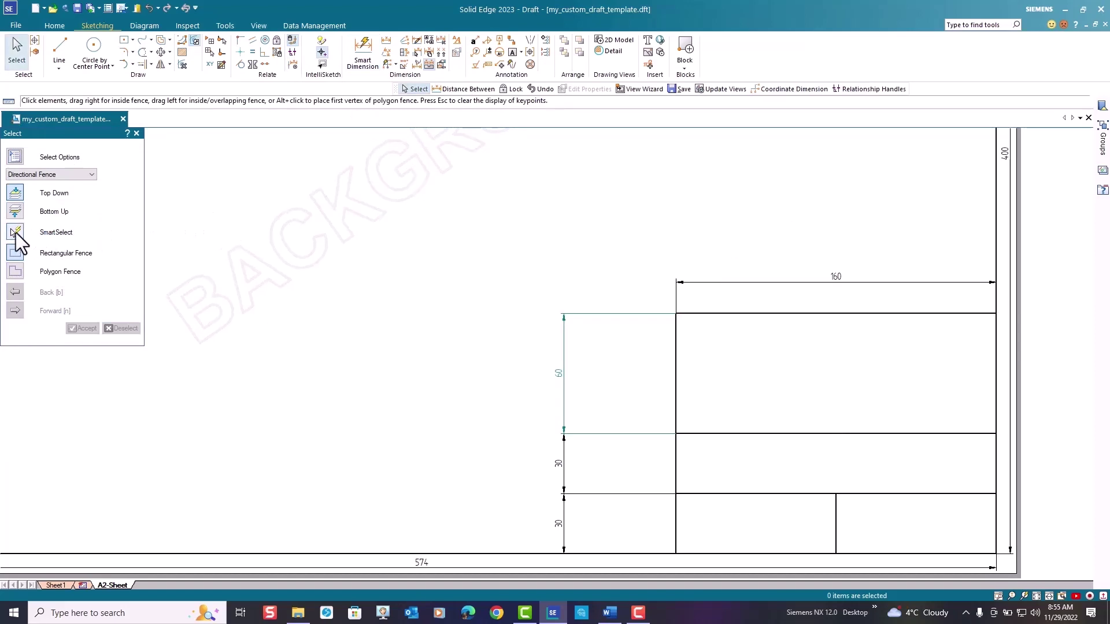
pyautogui.click(16, 233)
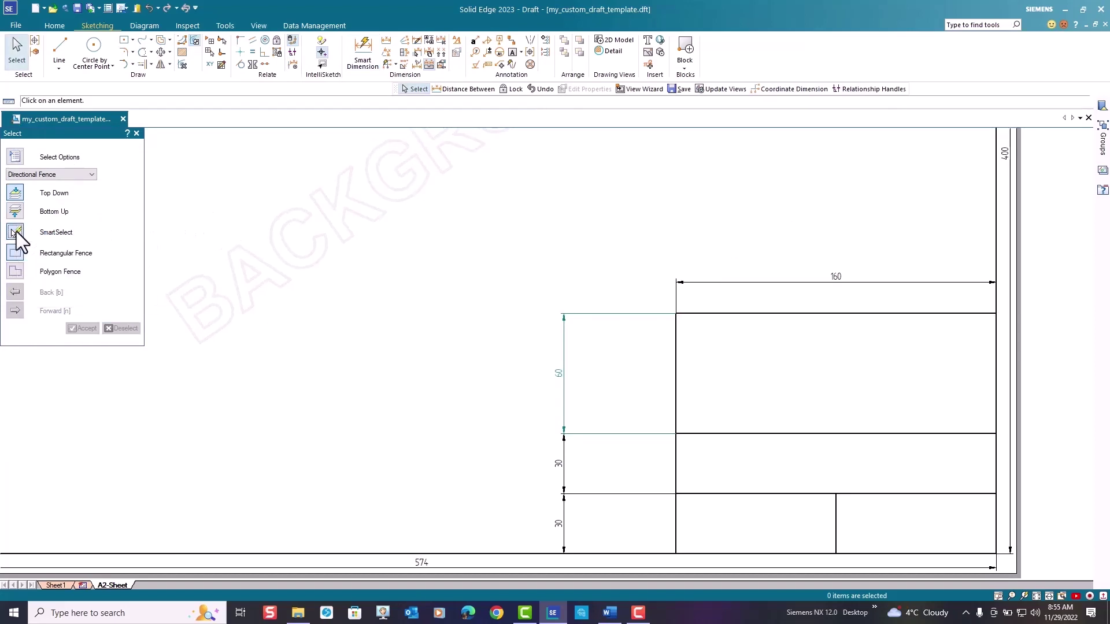
pyautogui.click(555, 465)
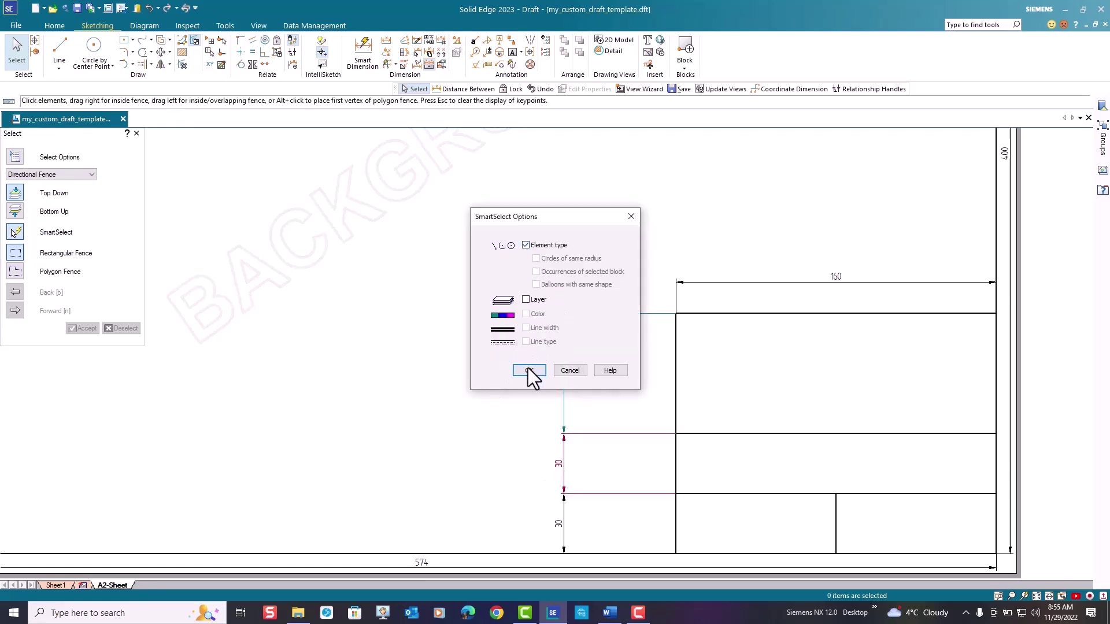
pyautogui.click(524, 370)
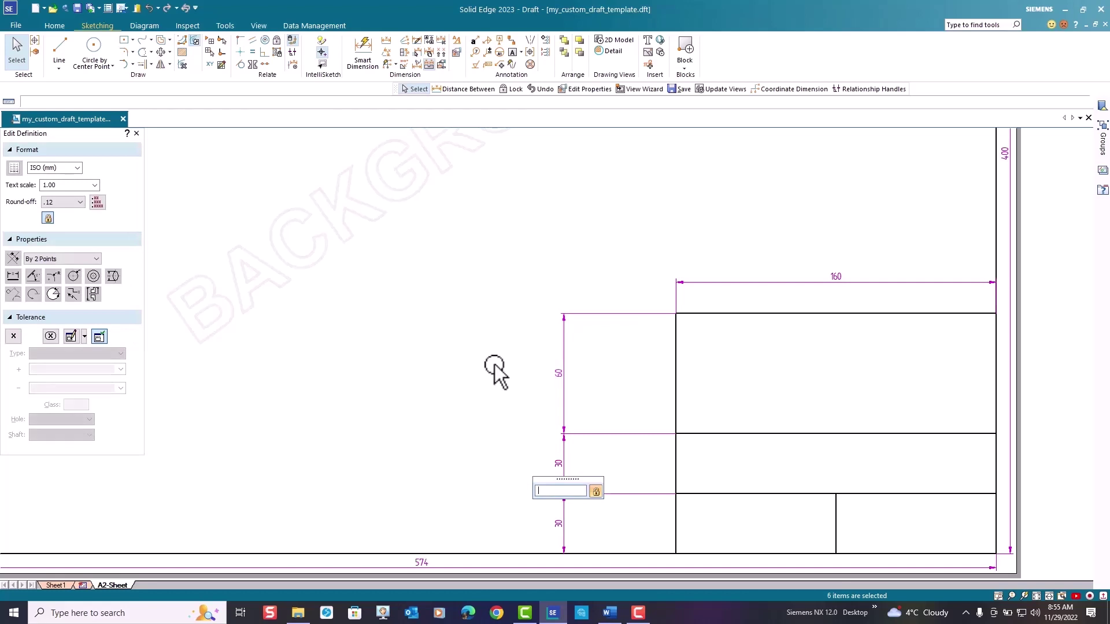
pyautogui.press('Delete')
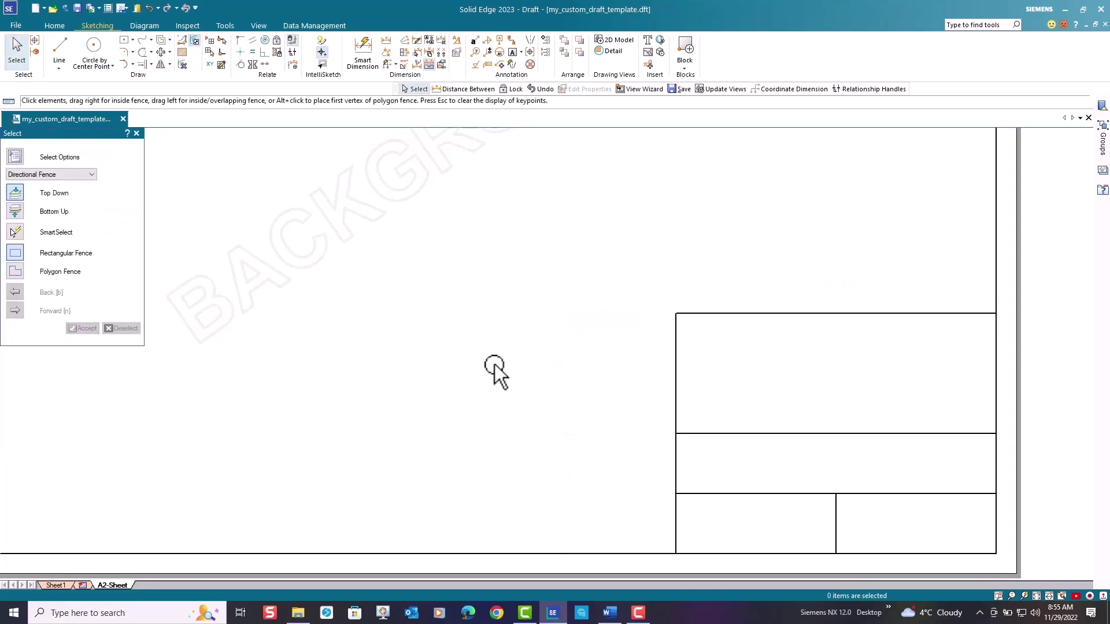
pyautogui.click(647, 53)
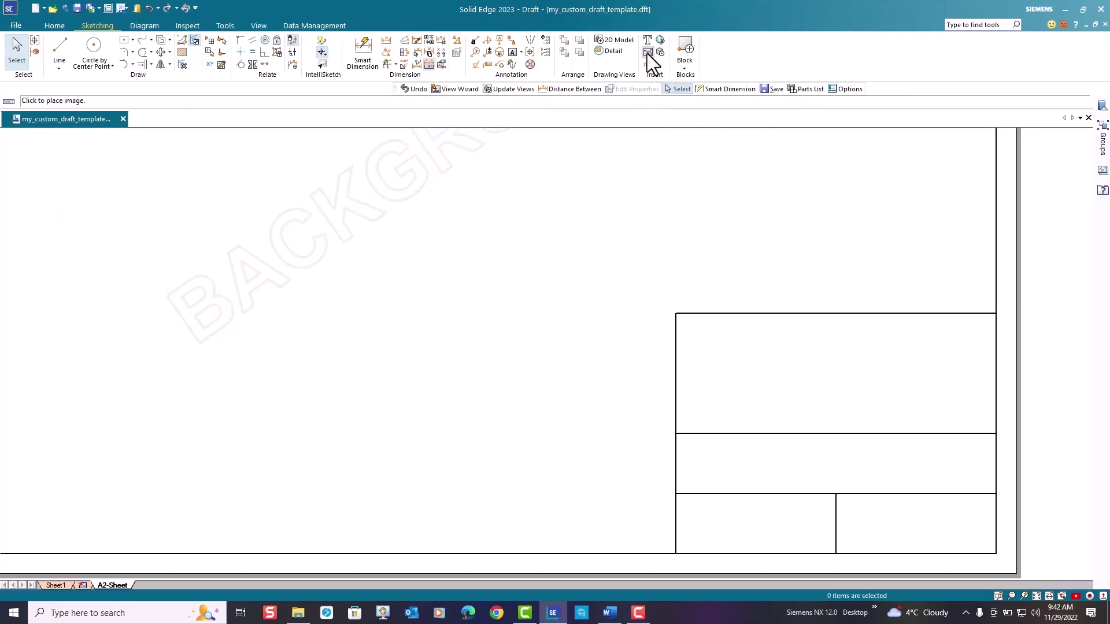
# Step: Insert the image Oldacmelogo.png from SE2023 Customization Workshop\Parts\Module 4 with the PNG file filter
pyautogui.click(647, 53)
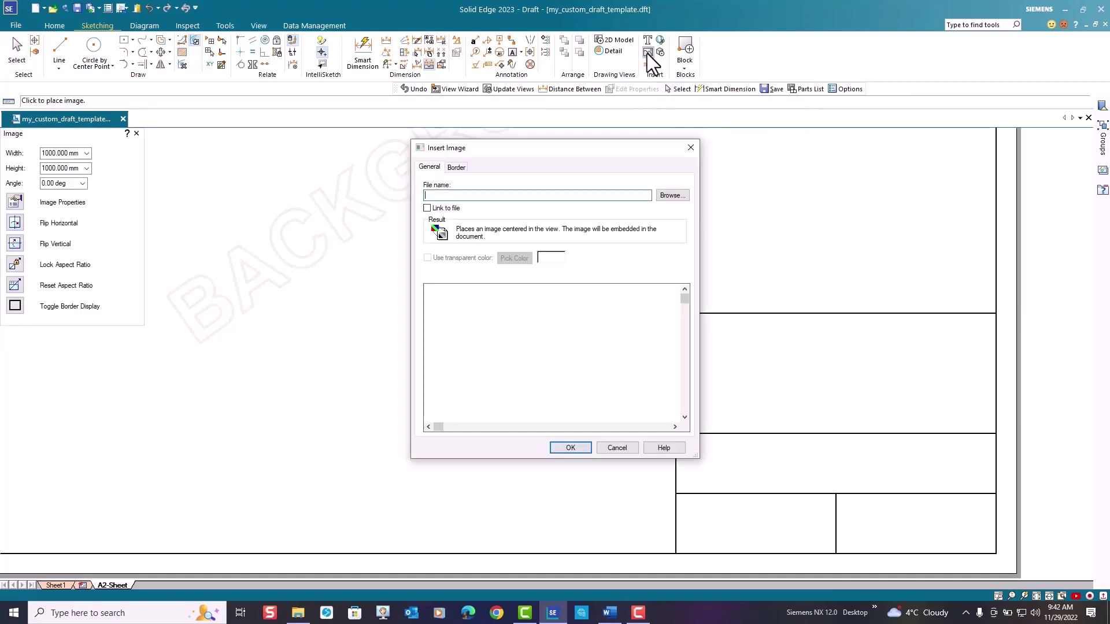
pyautogui.click(674, 195)
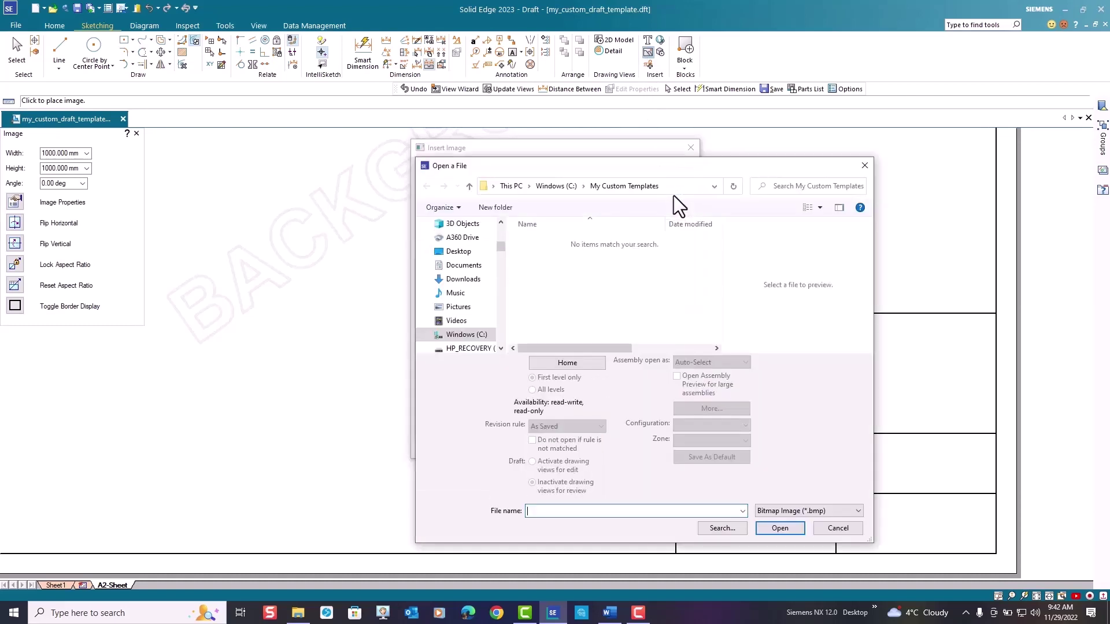
pyautogui.click(476, 337)
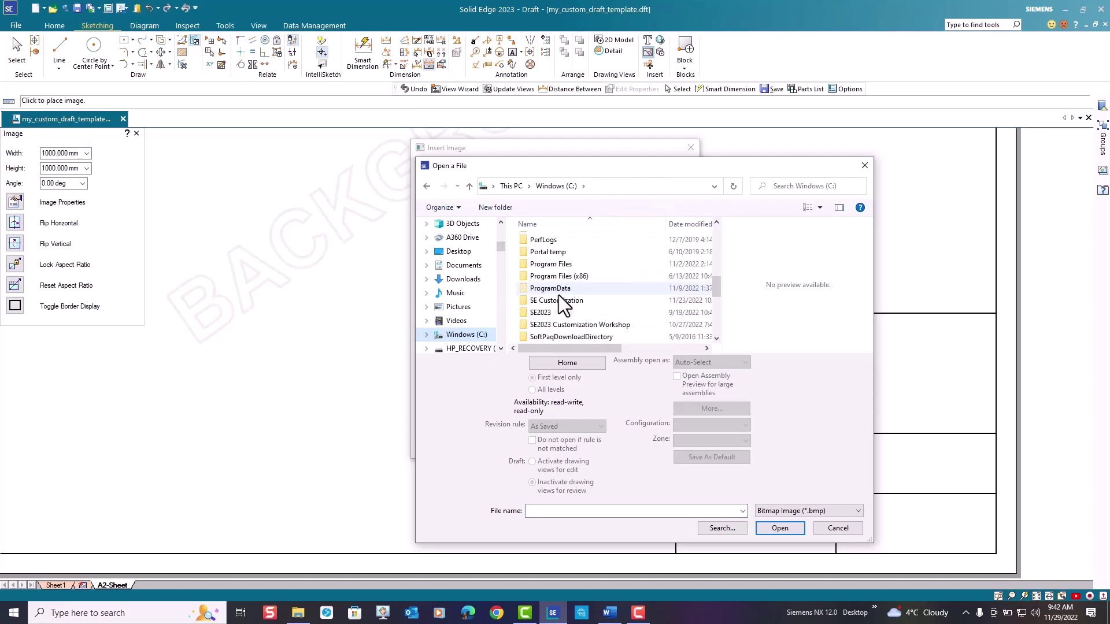
pyautogui.scroll(-1, 558, 295)
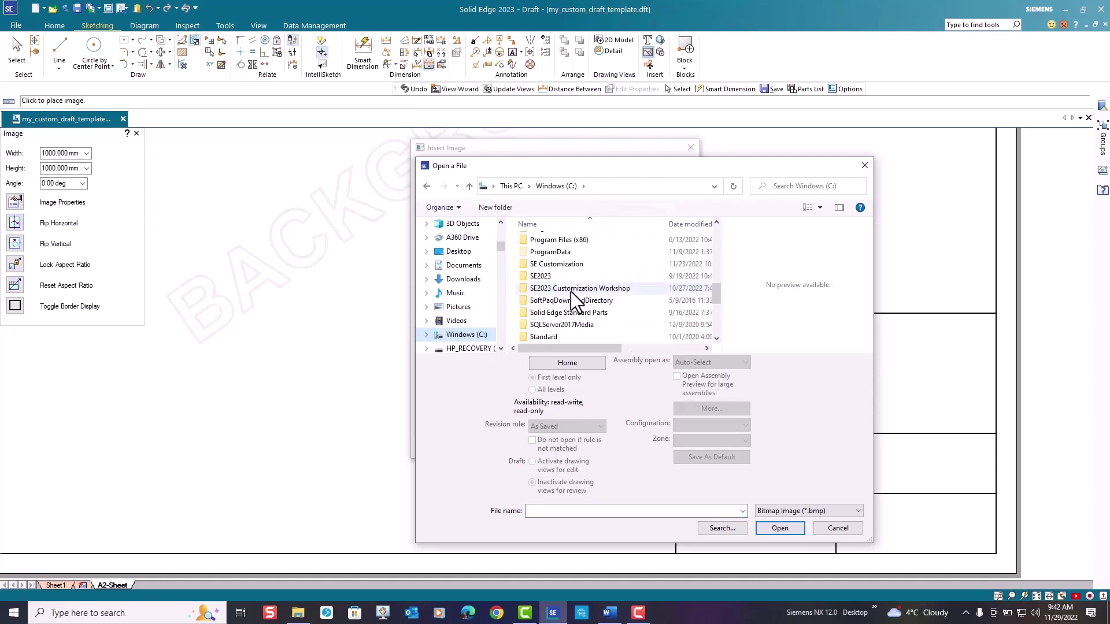
pyautogui.doubleClick(570, 289)
pyautogui.doubleClick(535, 239)
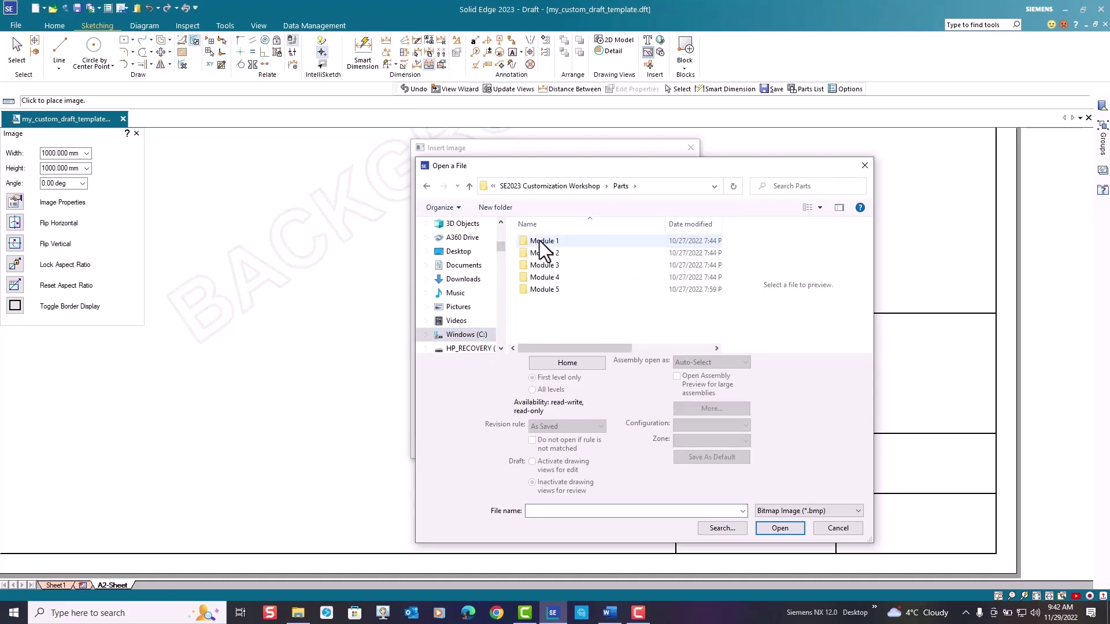
pyautogui.doubleClick(546, 277)
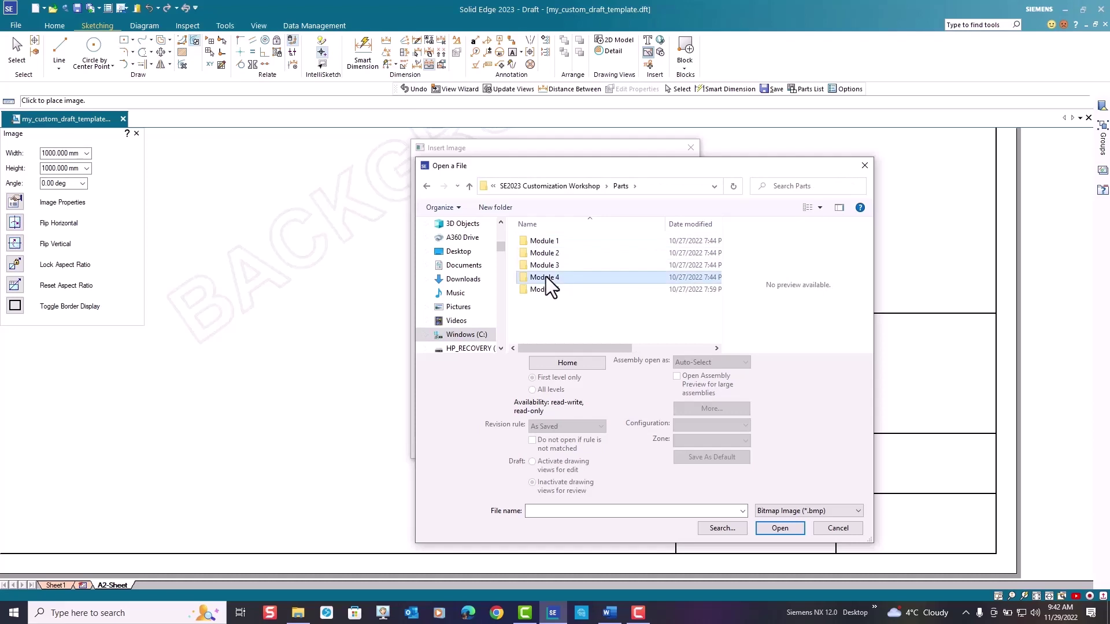
pyautogui.click(858, 511)
pyautogui.click(829, 530)
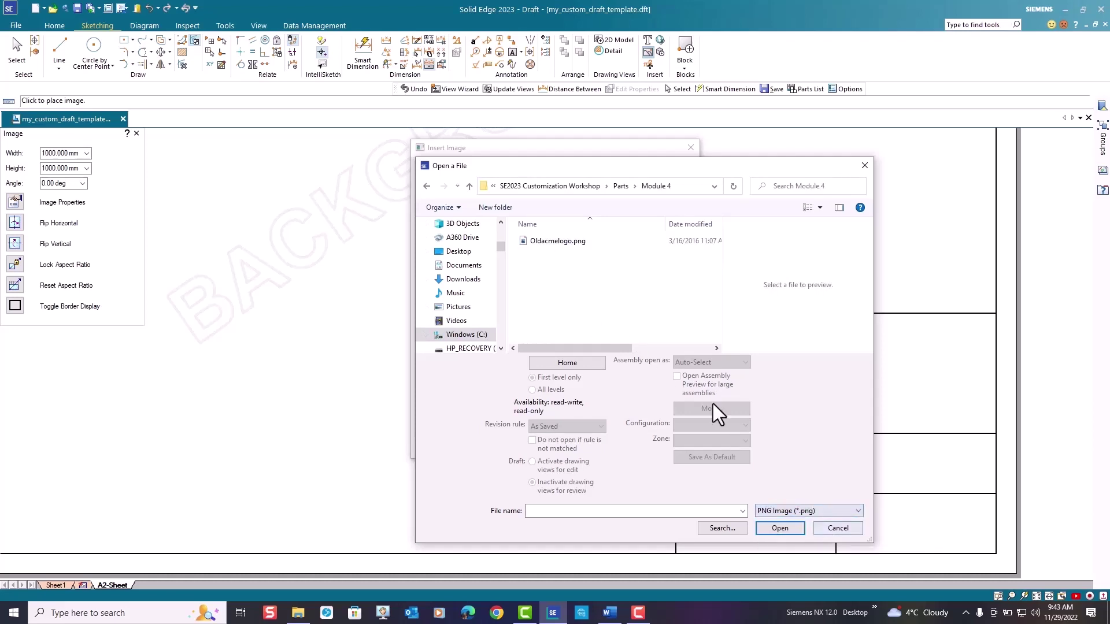
pyautogui.click(574, 241)
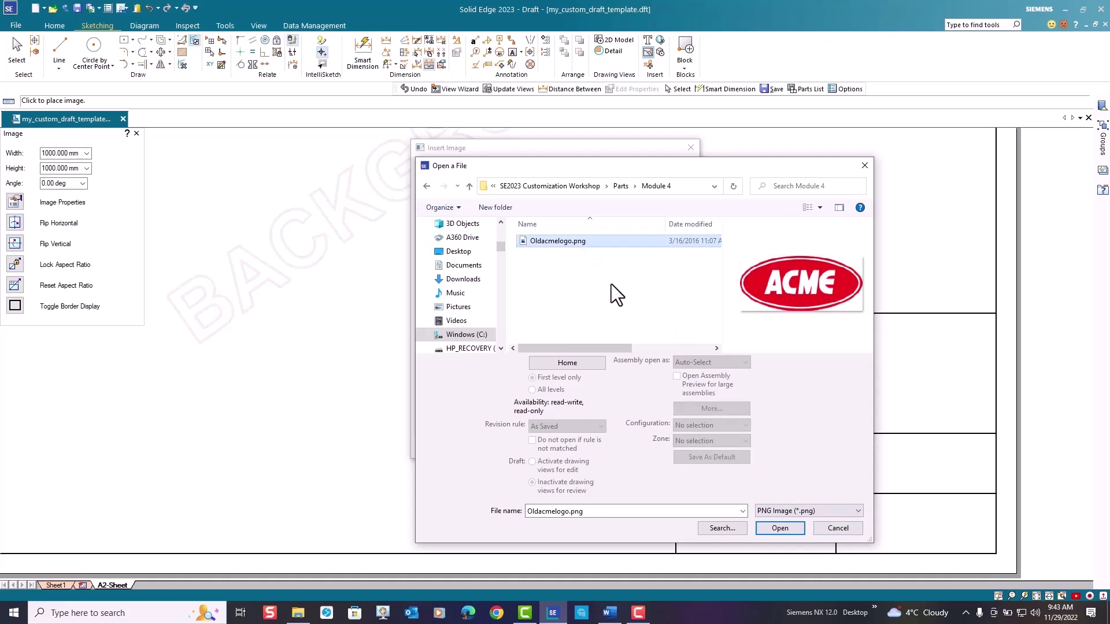
pyautogui.click(780, 527)
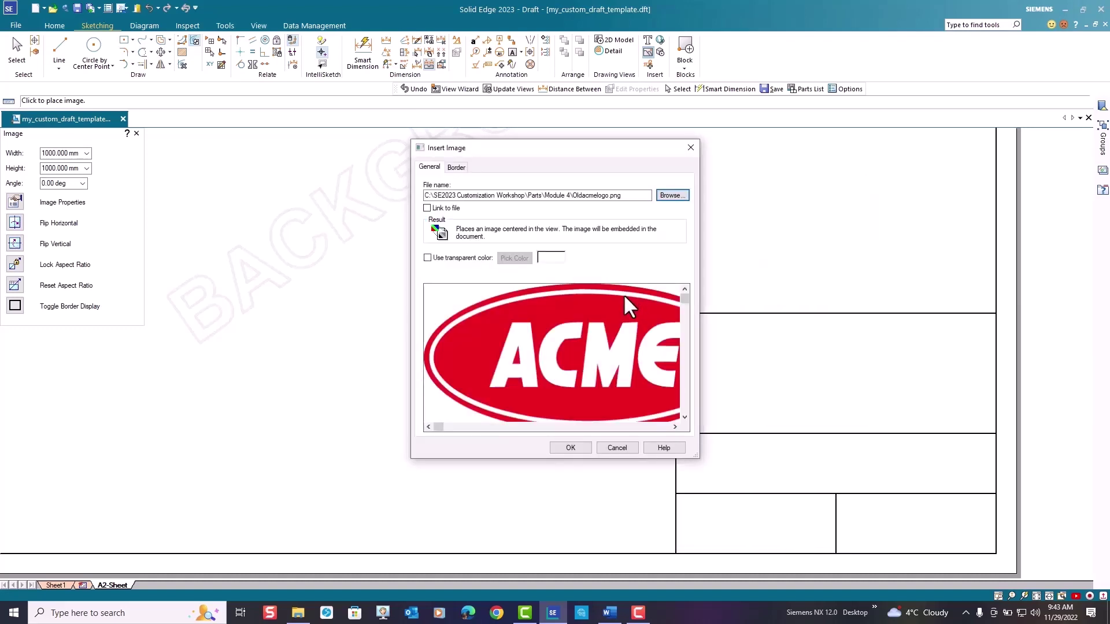
# Step: Place the ACME logo, shrink it, and move it into the title block's top cell
pyautogui.click(569, 448)
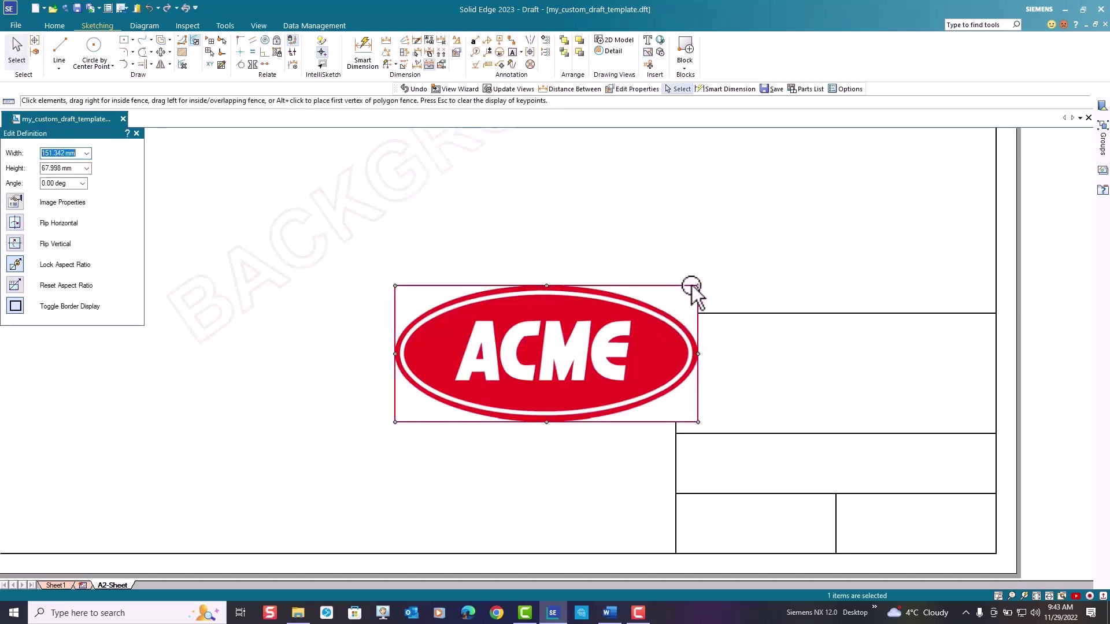
pyautogui.moveTo(698, 286)
pyautogui.mouseDown()
pyautogui.moveTo(636, 315)
pyautogui.moveTo(862, 343)
pyautogui.moveTo(917, 321)
pyautogui.mouseUp()
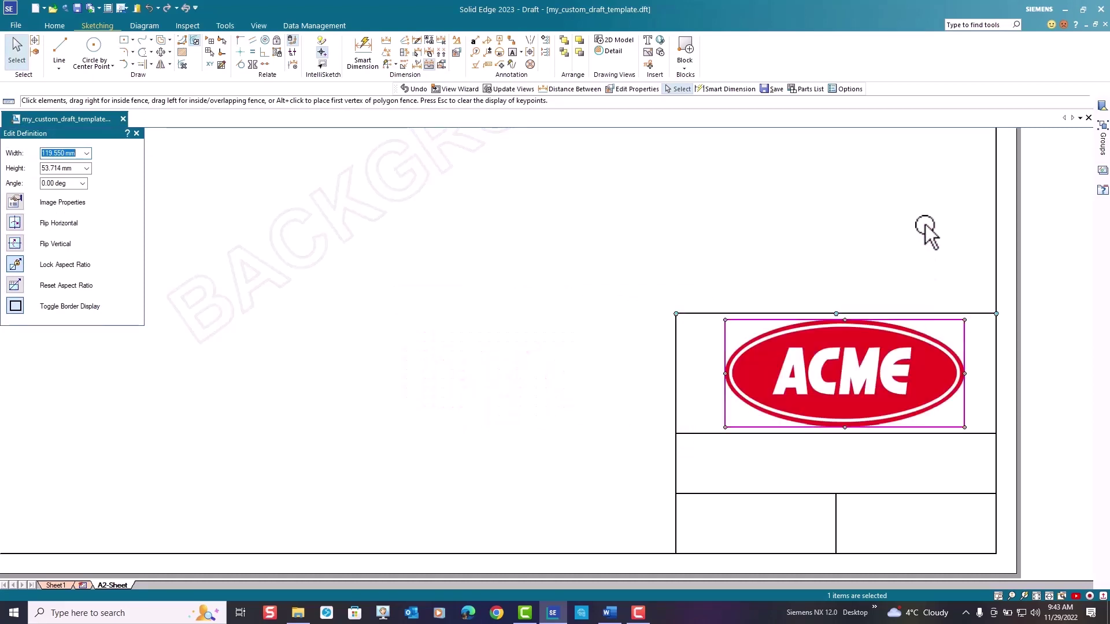
pyautogui.click(927, 231)
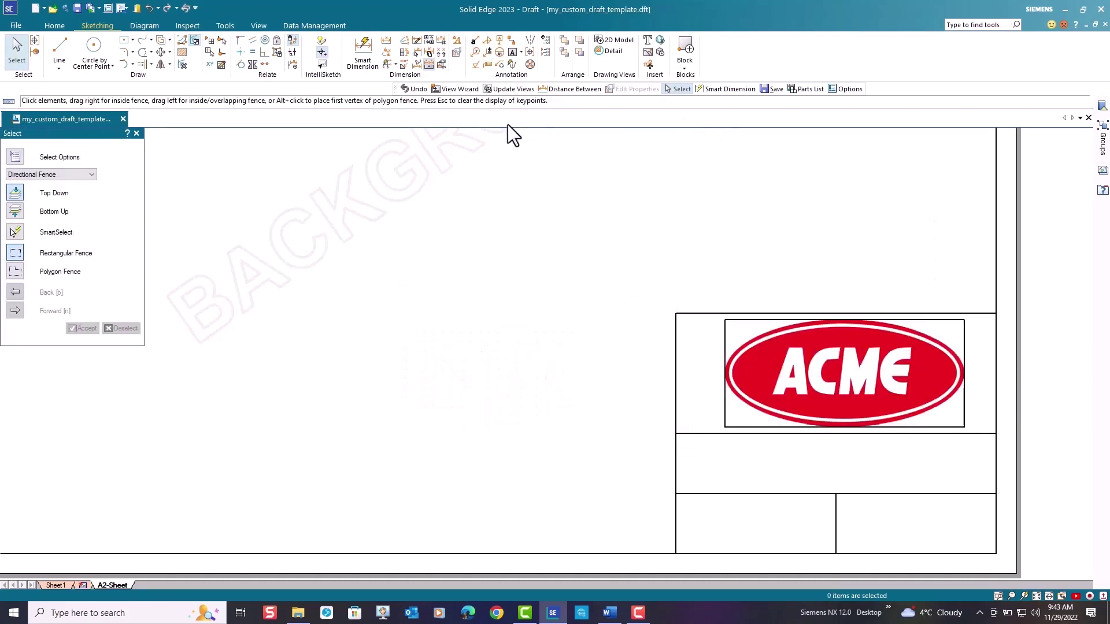
# Step: Add a 'Drawing File:' text label at the upper left of the title block's middle cell
pyautogui.click(512, 53)
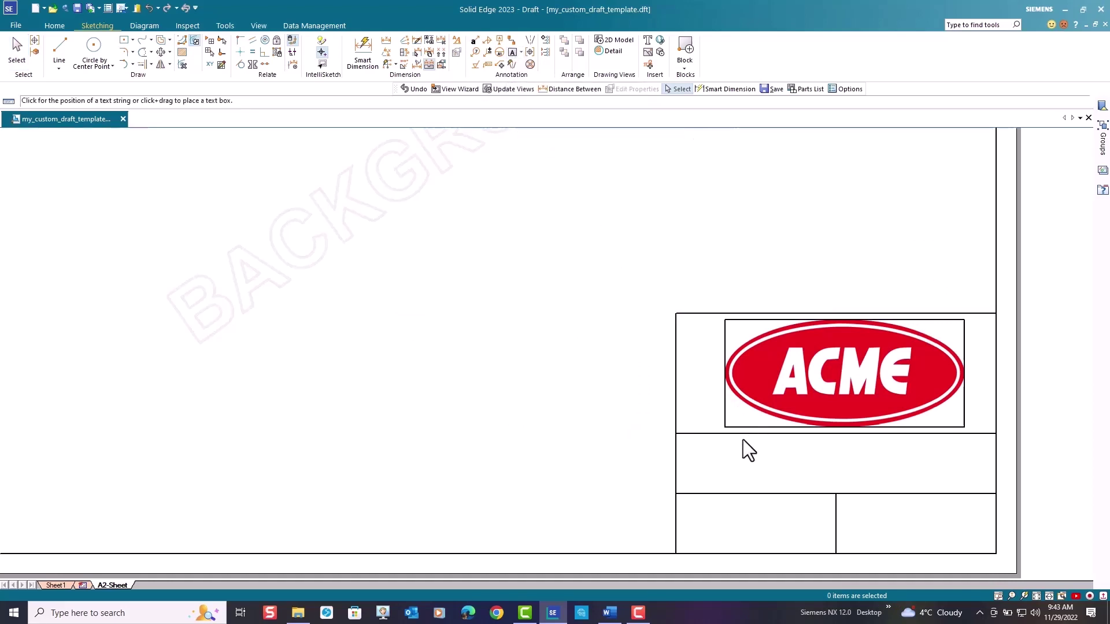
pyautogui.click(686, 439)
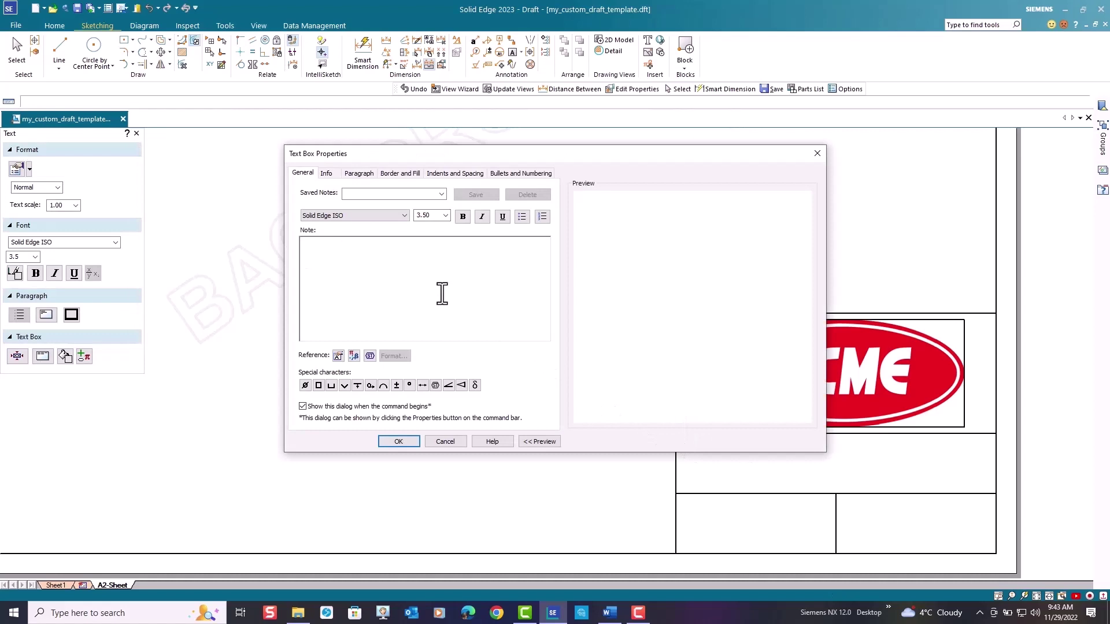
pyautogui.write('Drawing')
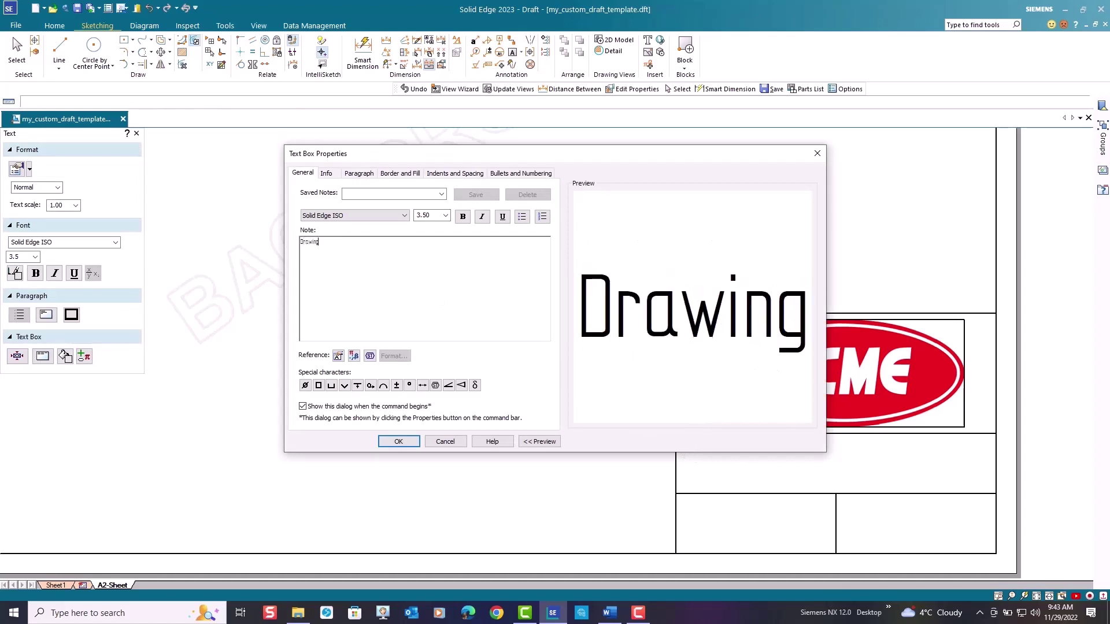
pyautogui.write(' File')
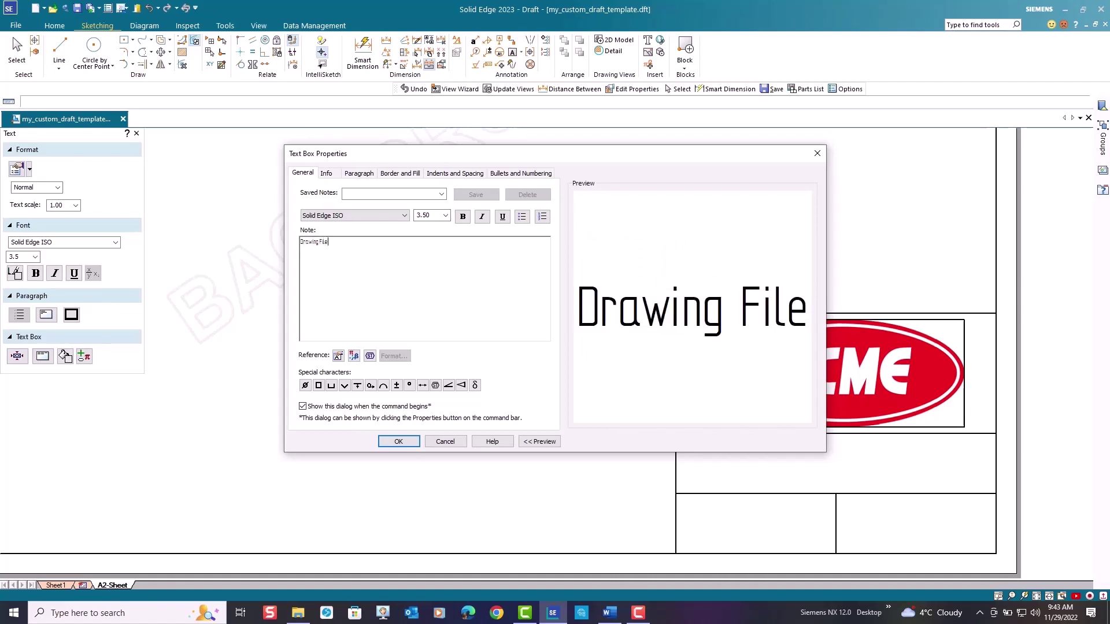
pyautogui.write(':')
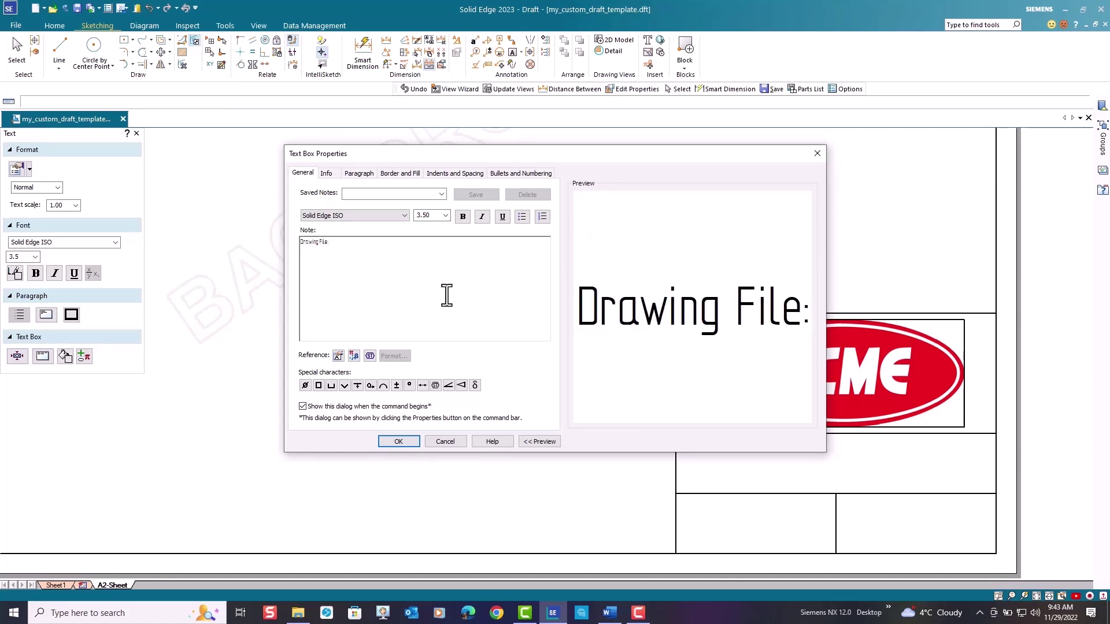
pyautogui.click(400, 441)
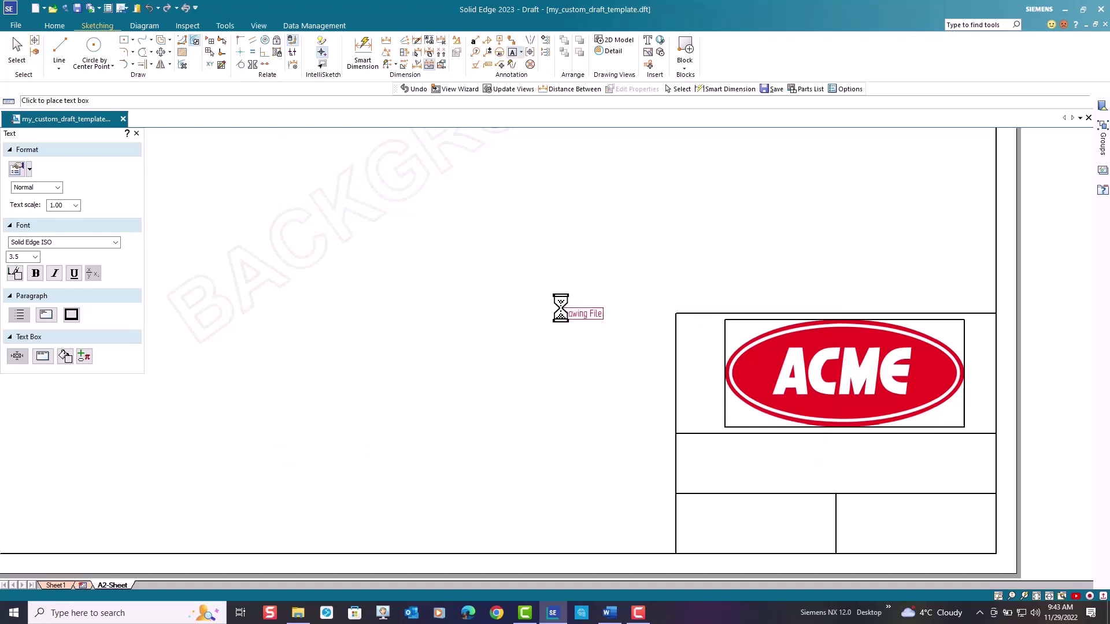
pyautogui.click(684, 441)
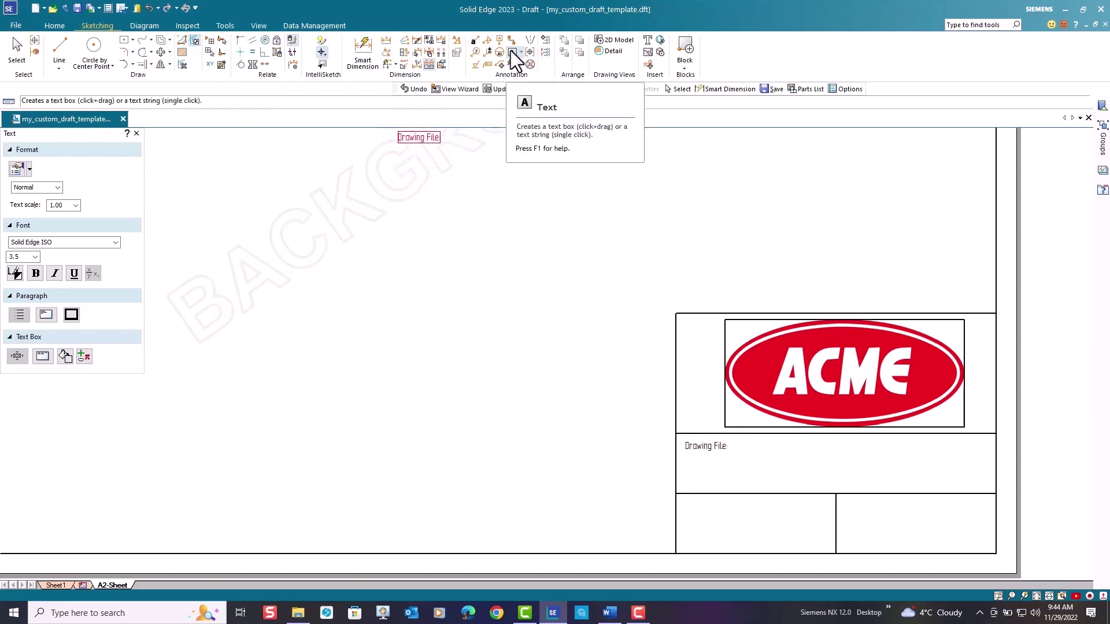
# Step: Add a 'Drawn by:' text label in the title block's lower-left cell
pyautogui.press('Escape')
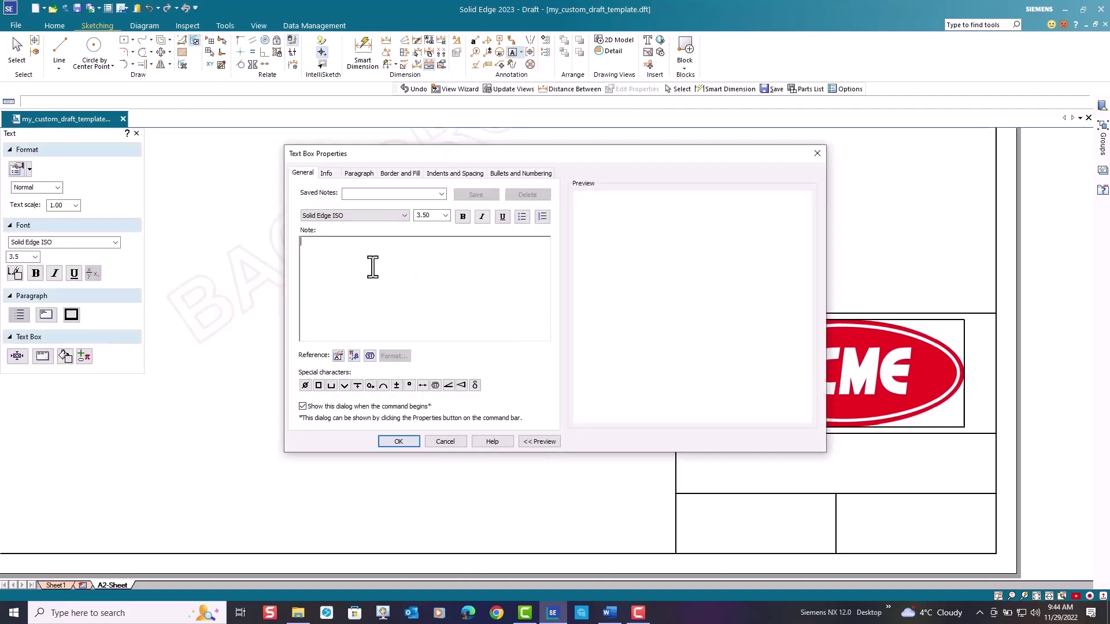
pyautogui.write('Dr')
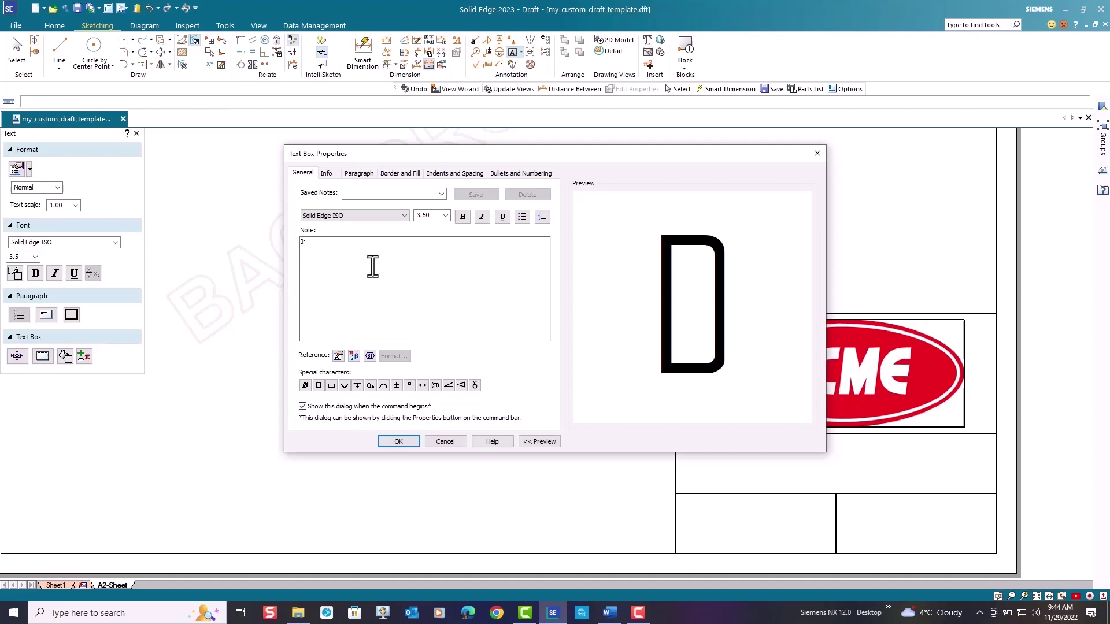
pyautogui.write('awn by')
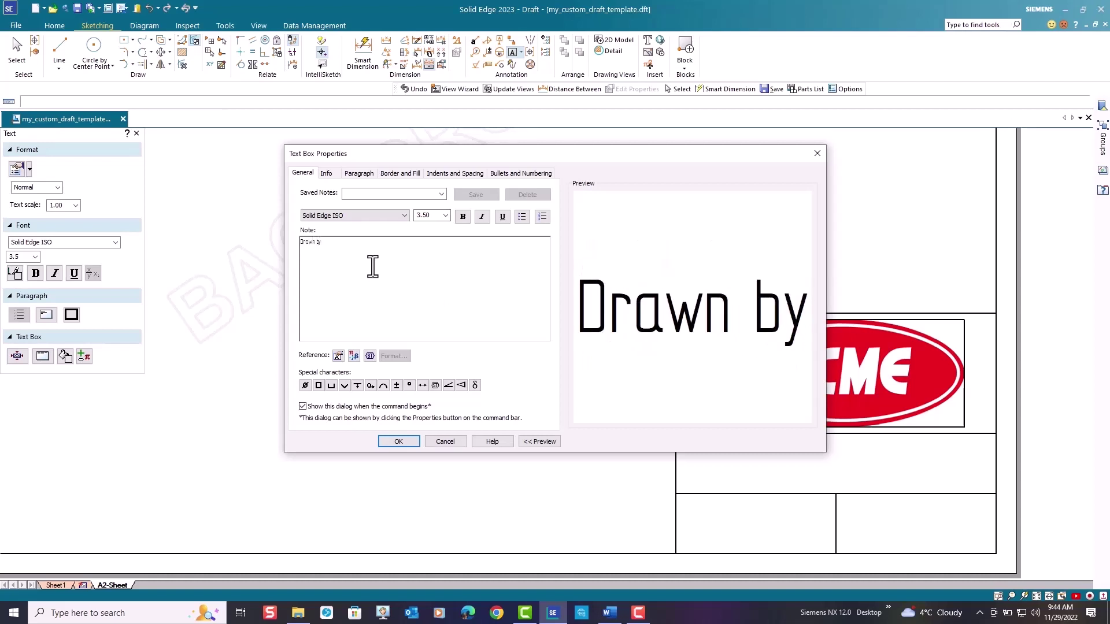
pyautogui.write(':')
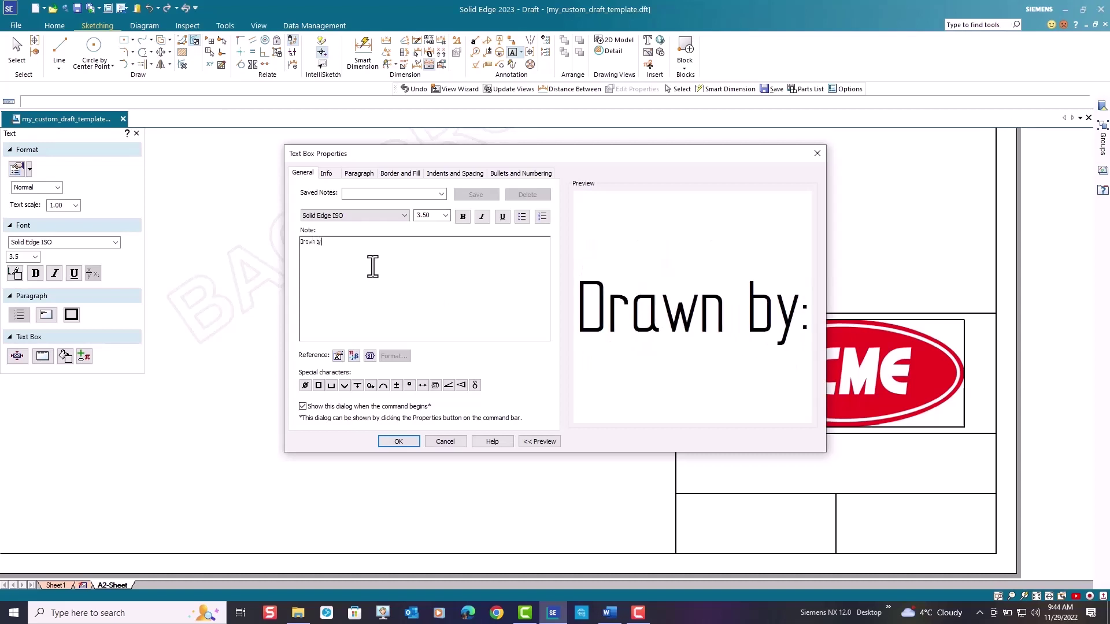
pyautogui.click(399, 442)
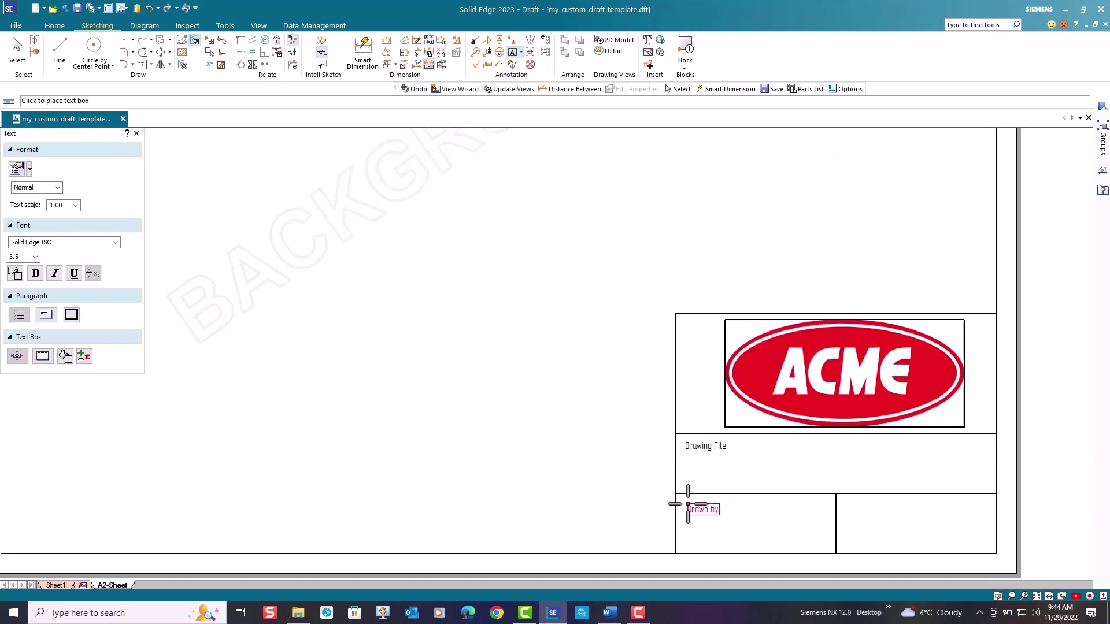
pyautogui.click(688, 504)
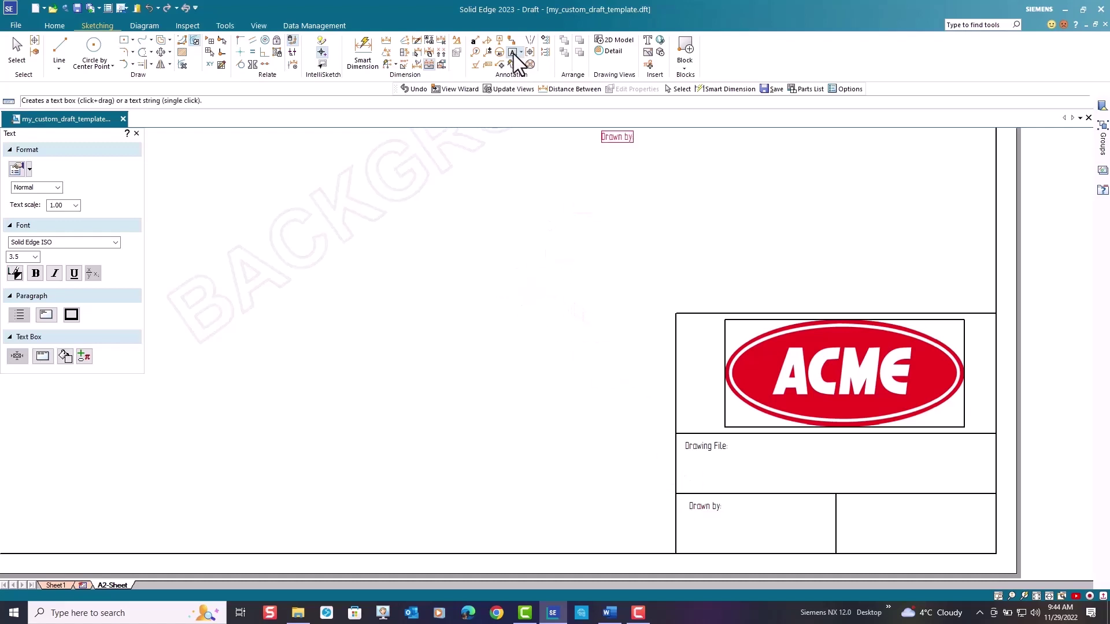
pyautogui.press('Escape')
# Step: Add a 'Date:' text label in the title block's lower-right cell
pyautogui.press('Return')
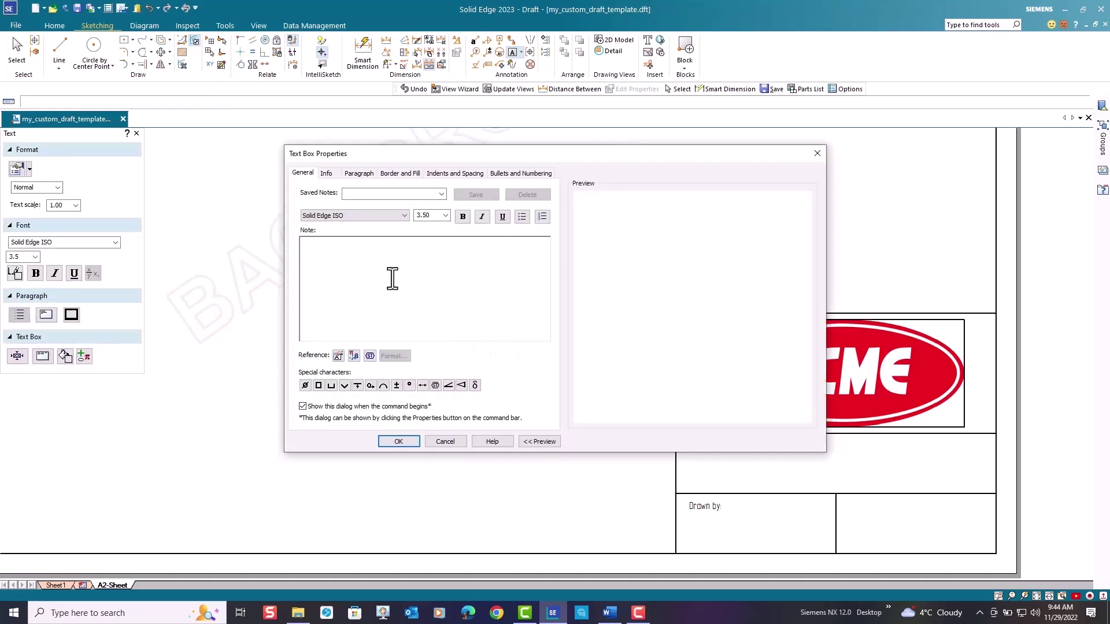
pyautogui.write('Date:')
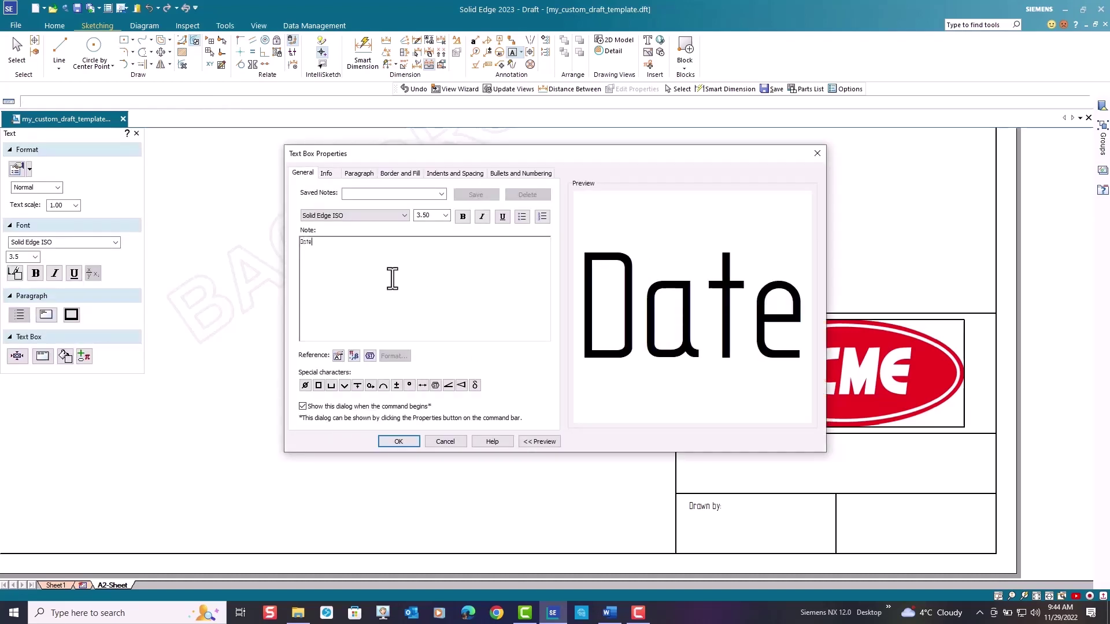
pyautogui.click(395, 441)
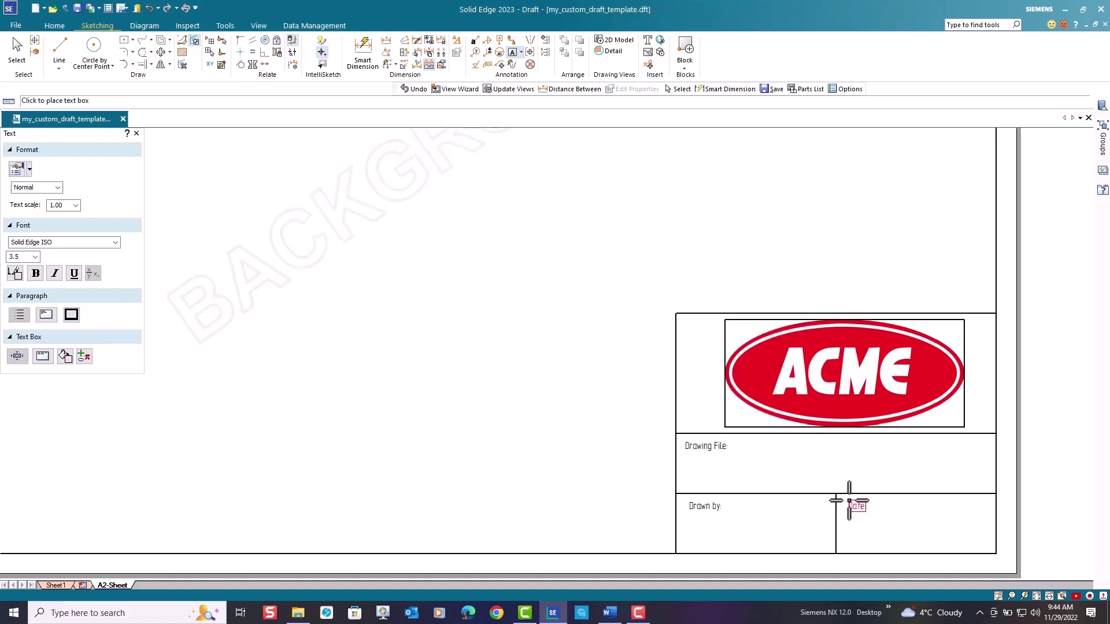
pyautogui.click(849, 500)
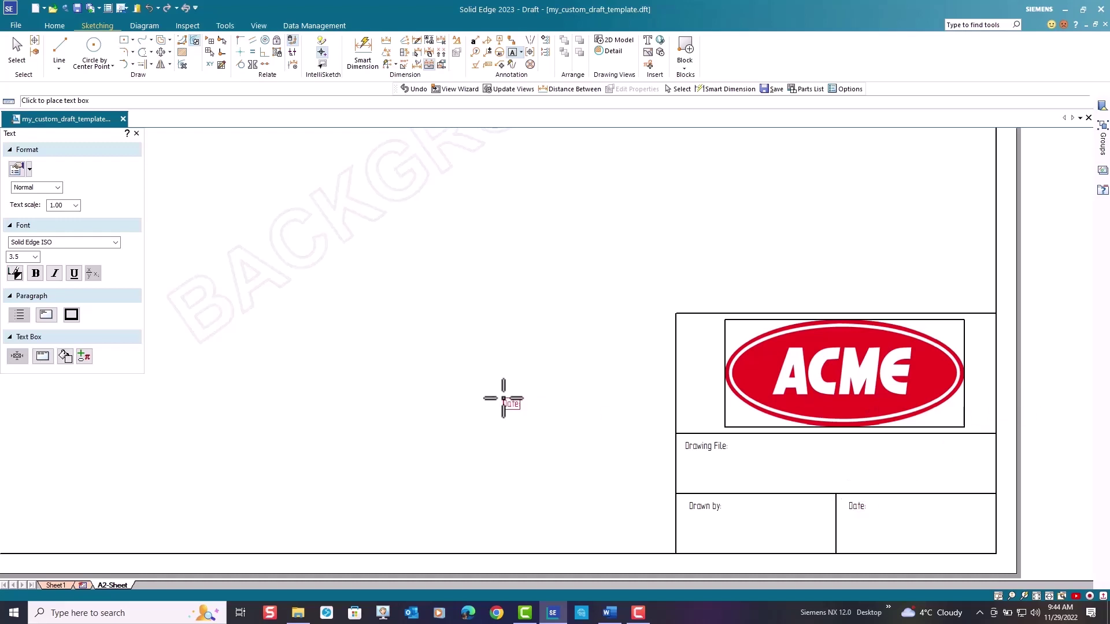
pyautogui.press('Escape')
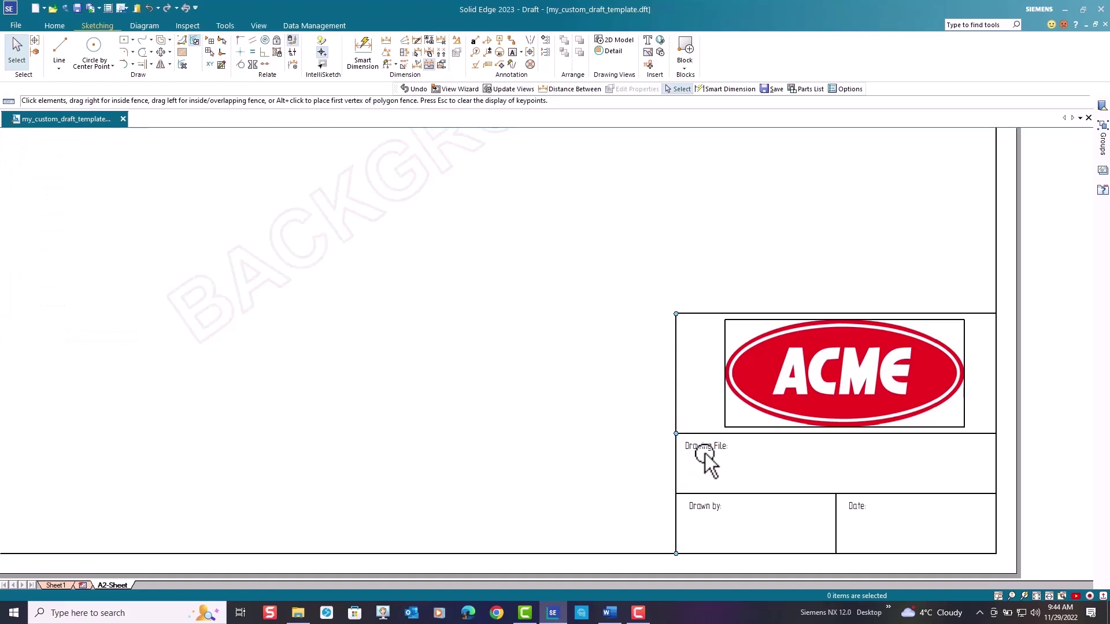
# Step: Change the font size to 5 for the Drawing File:, Drawn by: and Date: labels, one at a time
pyautogui.doubleClick(705, 453)
pyautogui.click(21, 256)
pyautogui.write('5')
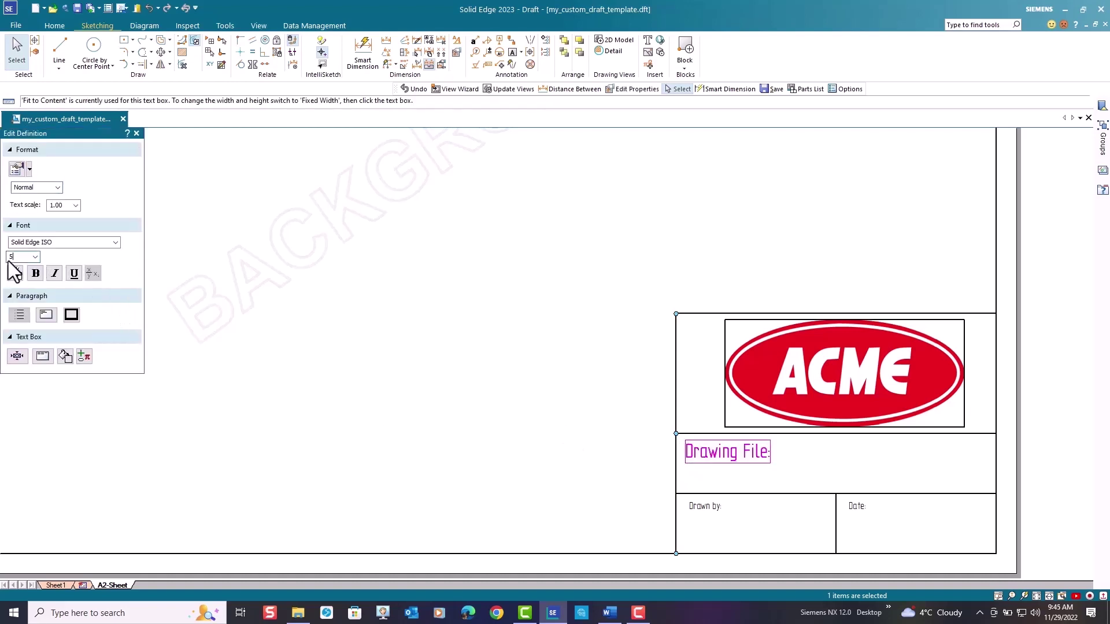
pyautogui.press('Return')
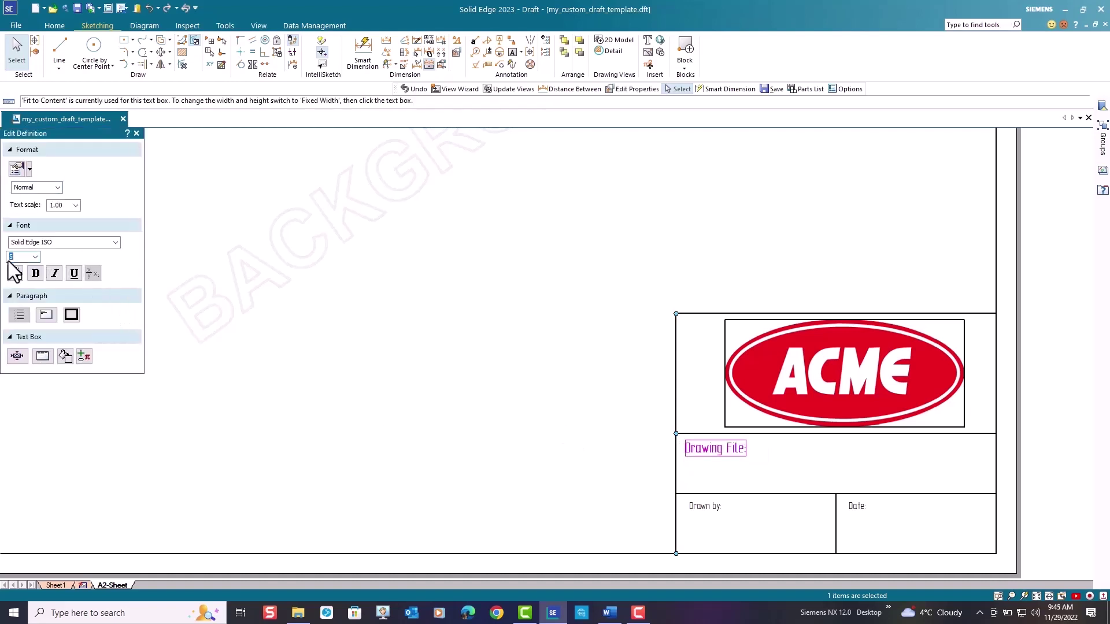
pyautogui.click(698, 507)
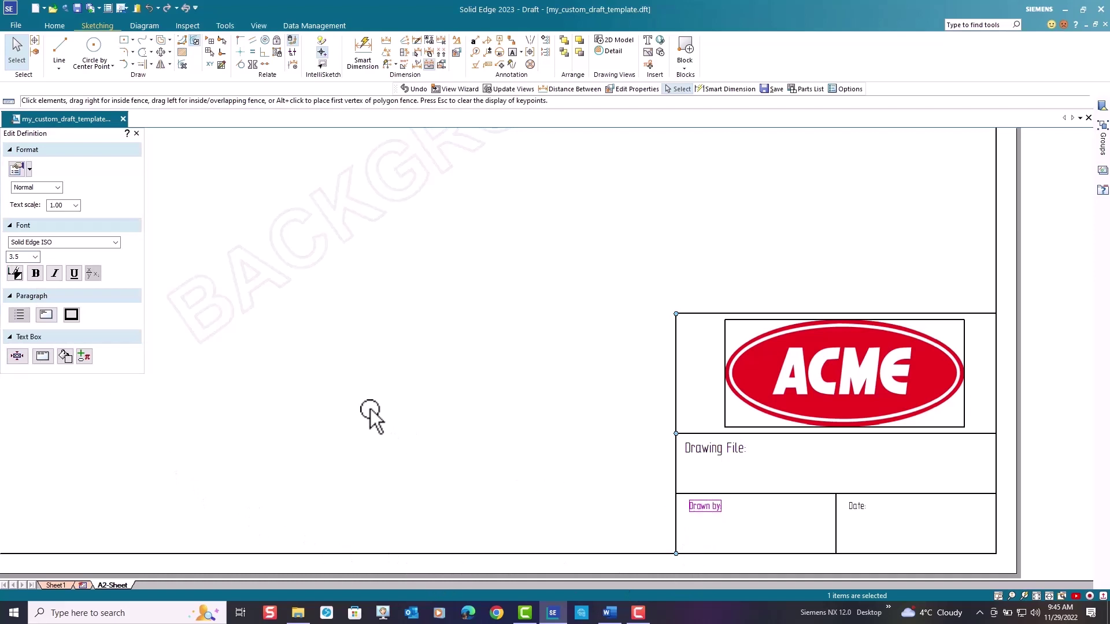
pyautogui.click(19, 256)
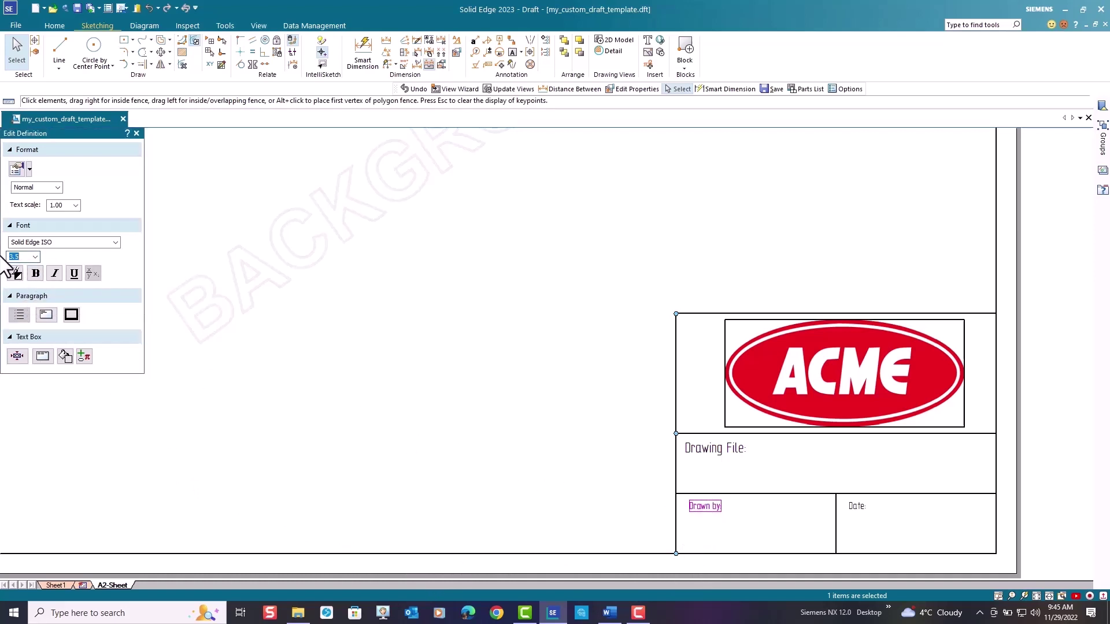
pyautogui.write('5')
pyautogui.press('Return')
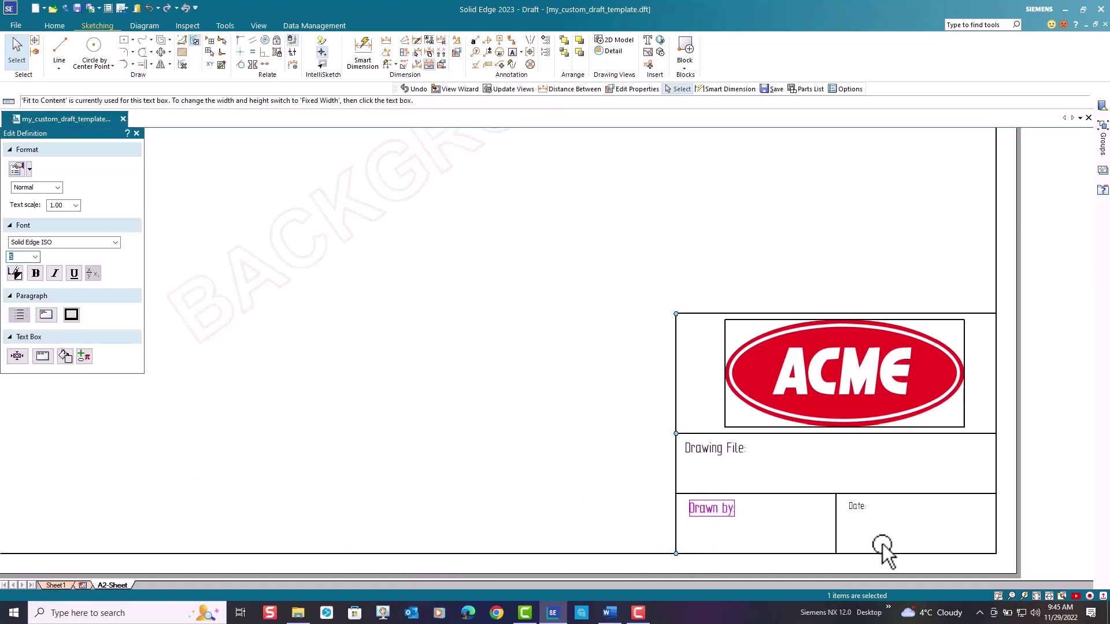
pyautogui.click(861, 509)
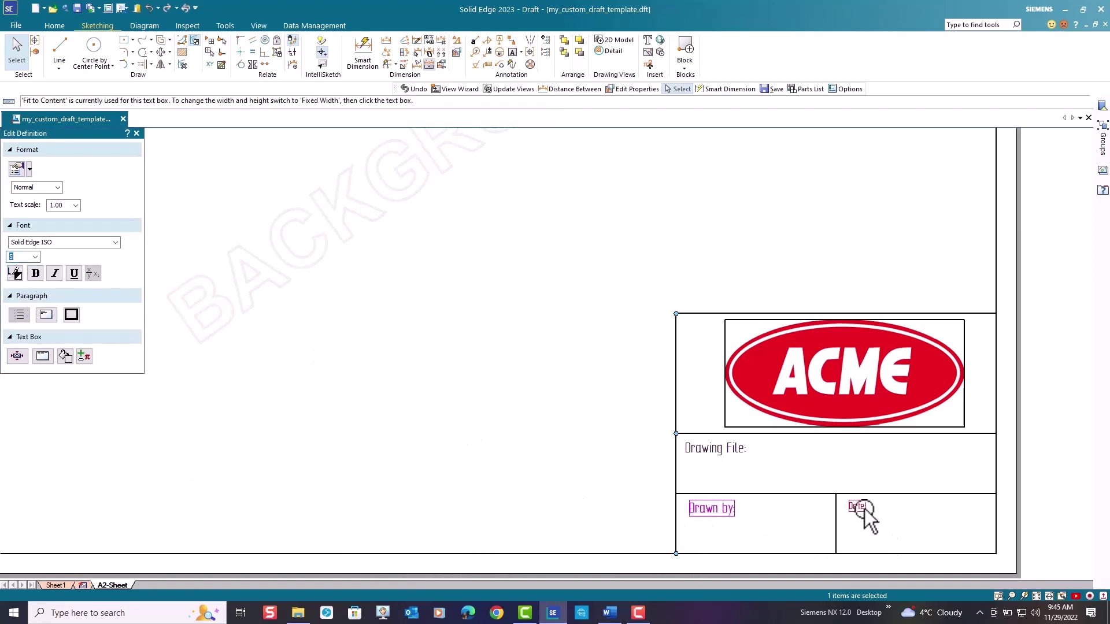
pyautogui.click(24, 258)
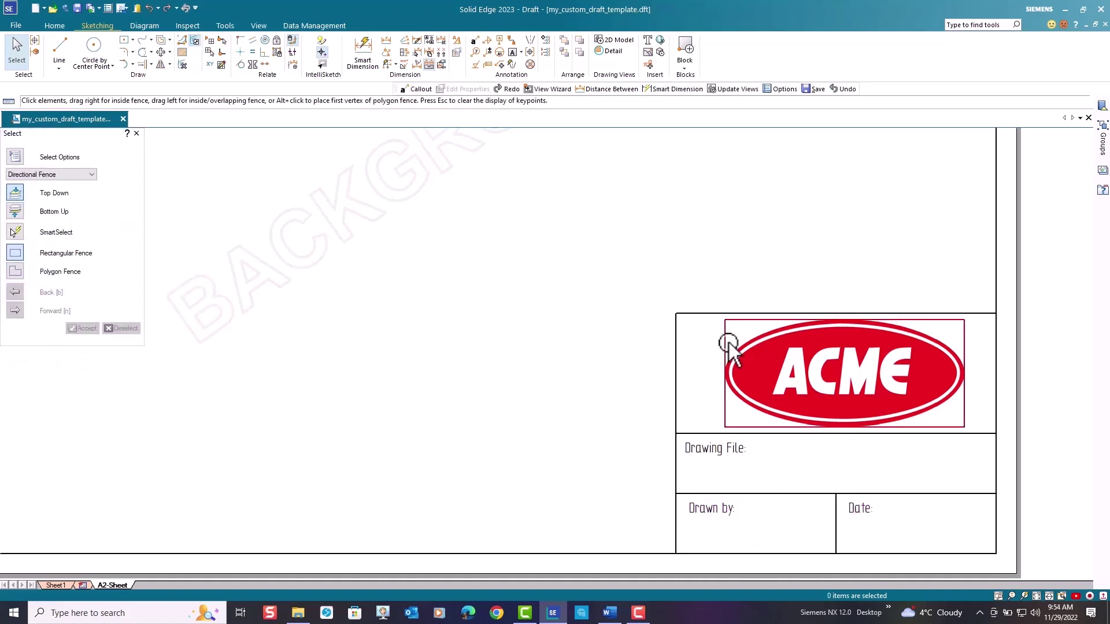
# Step: Turn off Show border for the ACME logo image and save the template
pyautogui.click(729, 347)
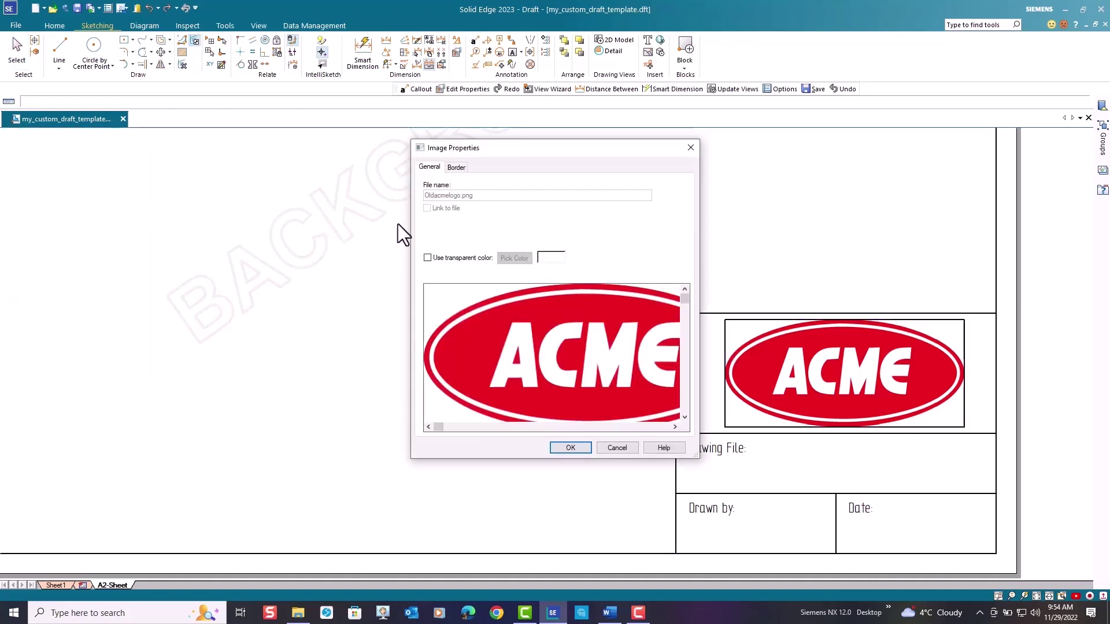
pyautogui.click(460, 168)
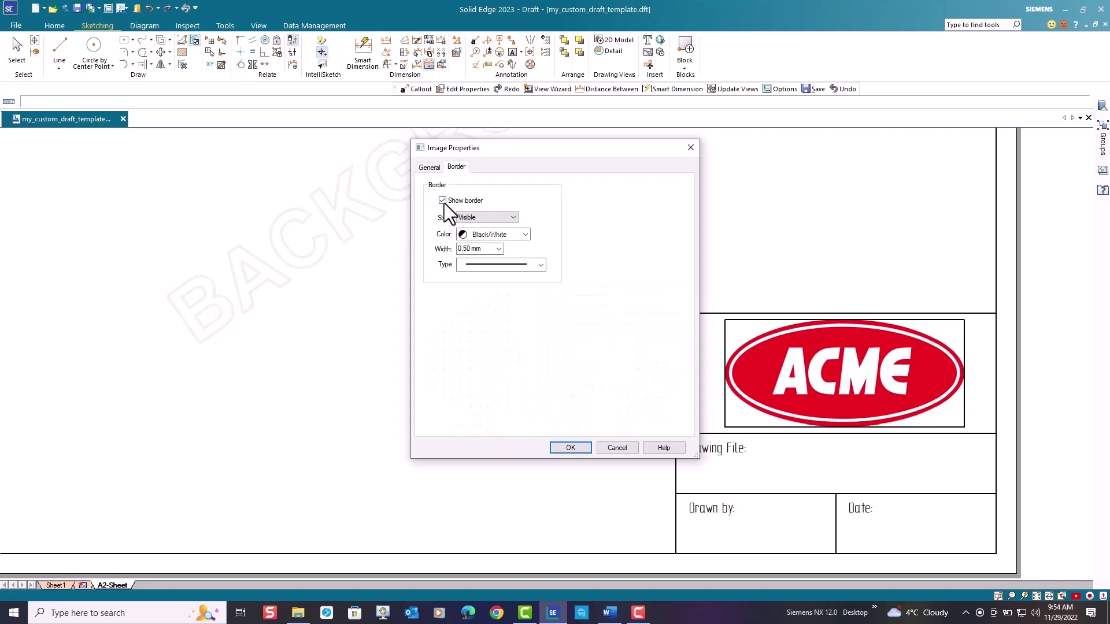
pyautogui.click(569, 448)
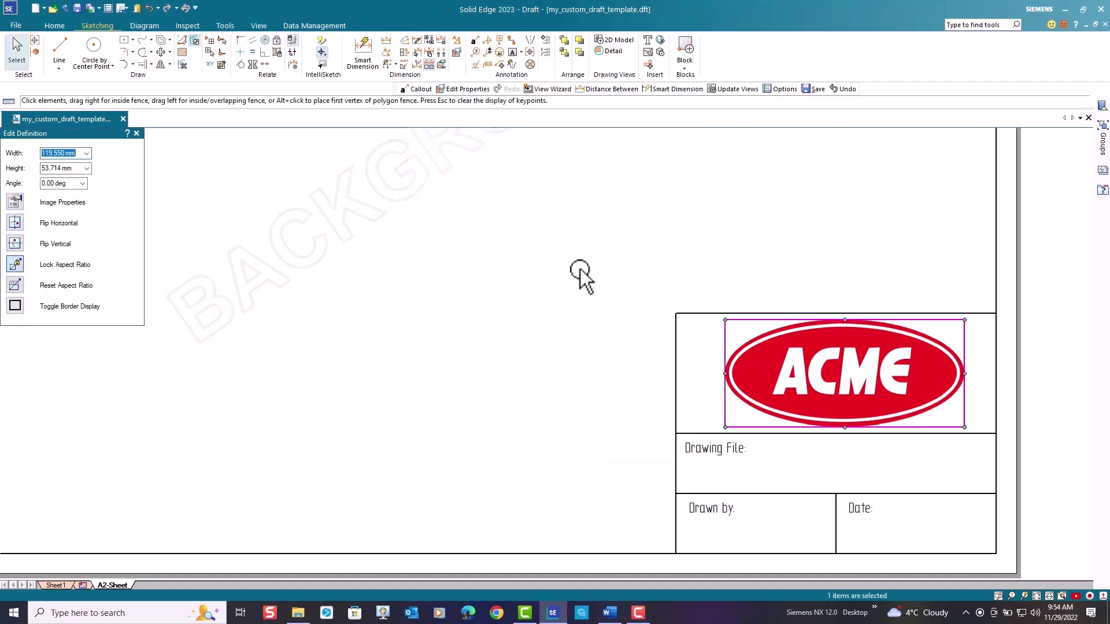
pyautogui.click(581, 278)
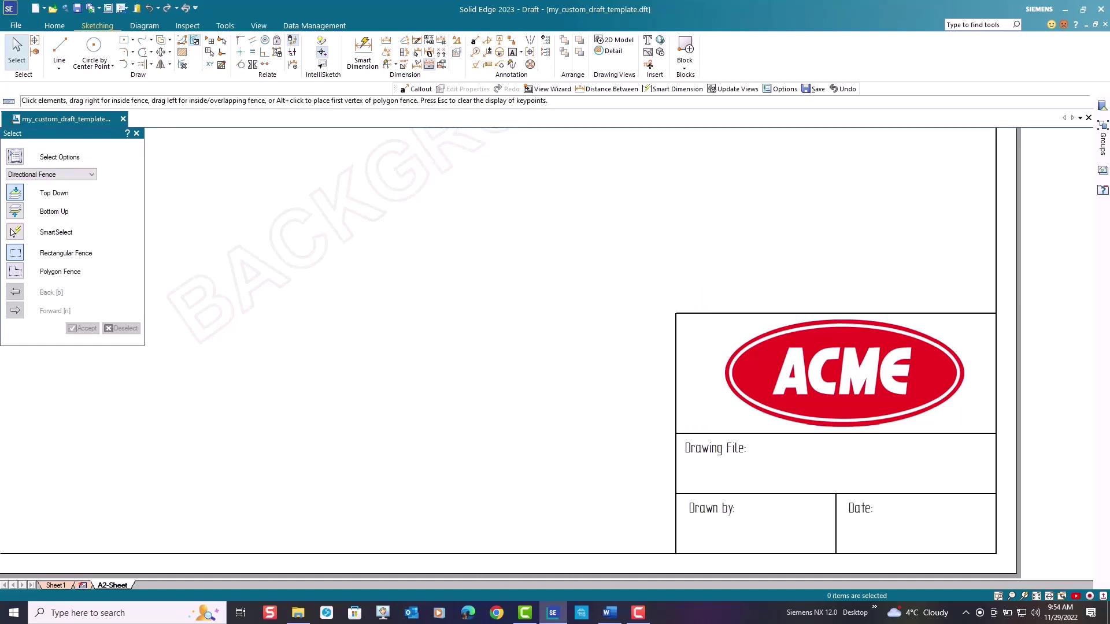
pyautogui.click(77, 7)
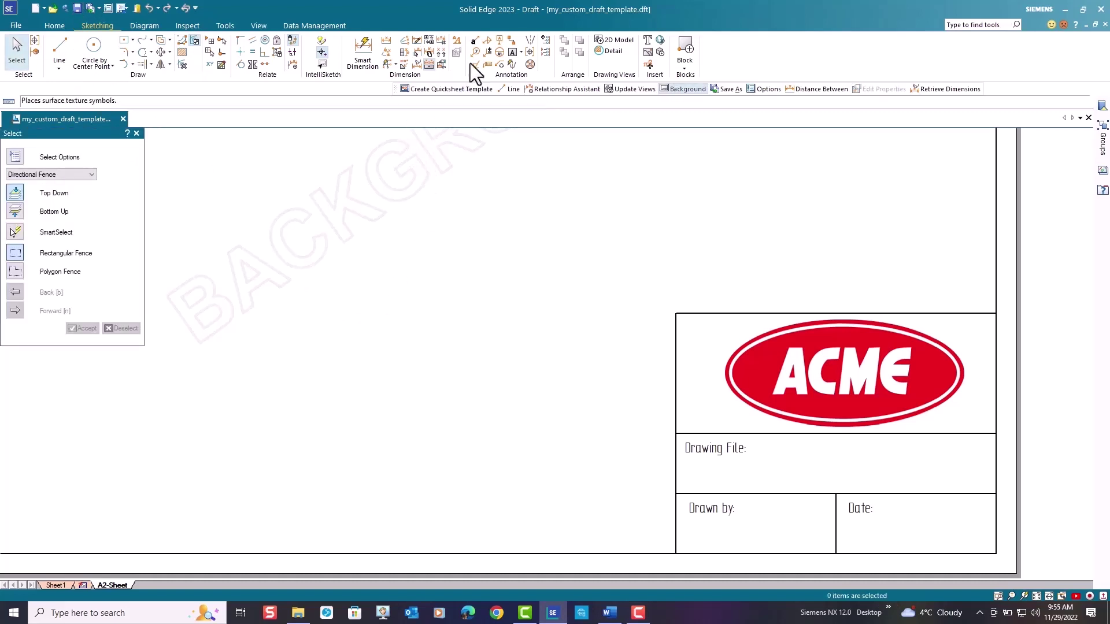
# Step: Configure a callout with File Name (no extension) property text from Index reference, font size 5
pyautogui.click(474, 40)
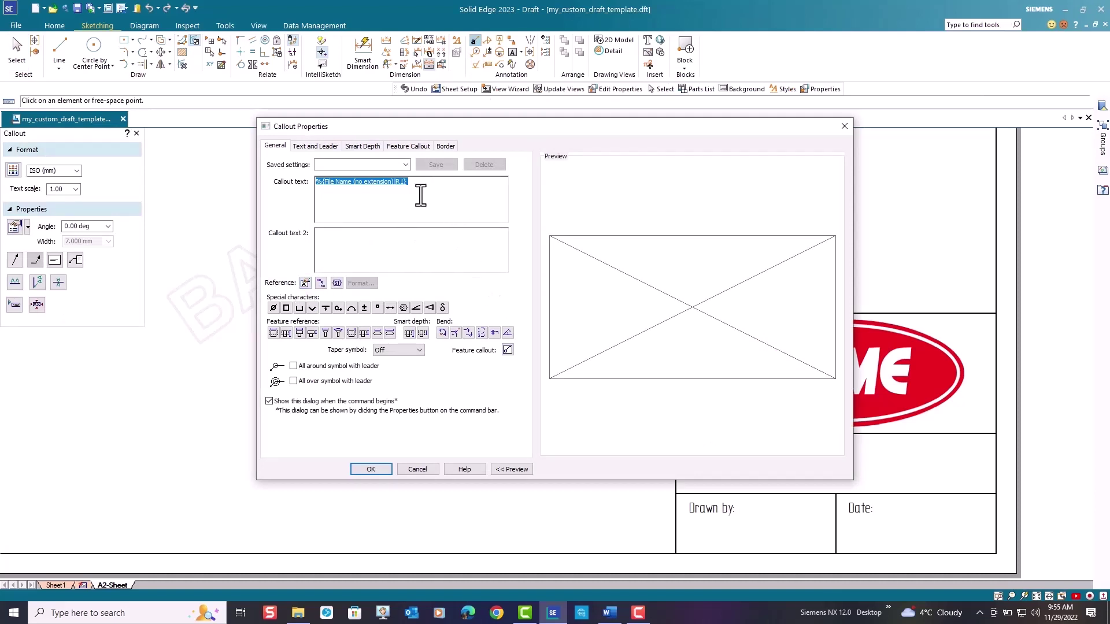
pyautogui.press('Delete')
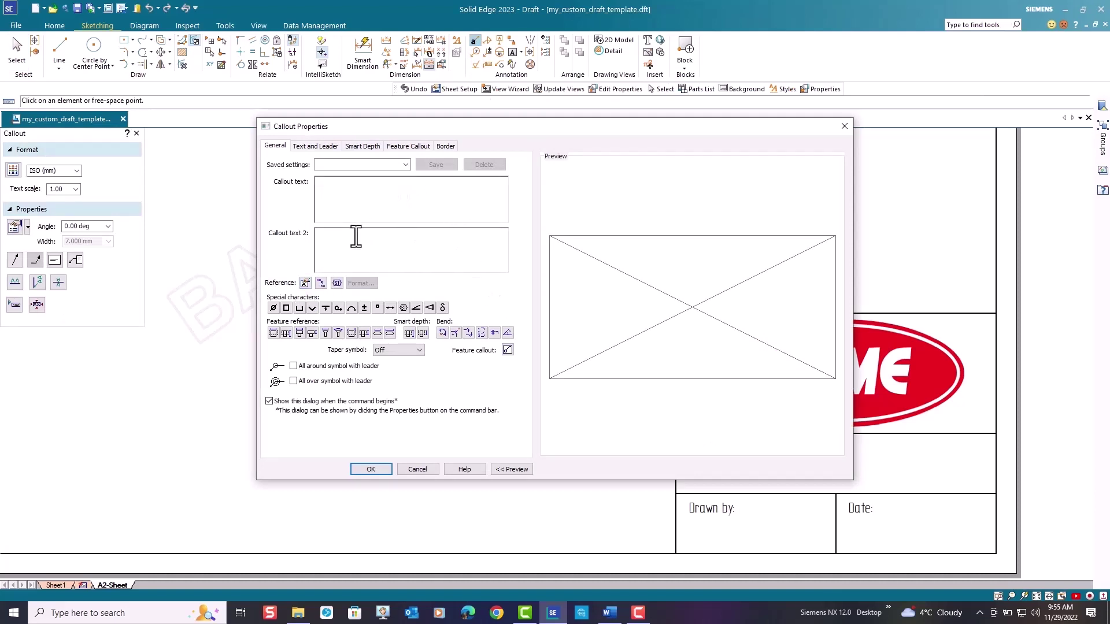
pyautogui.click(306, 283)
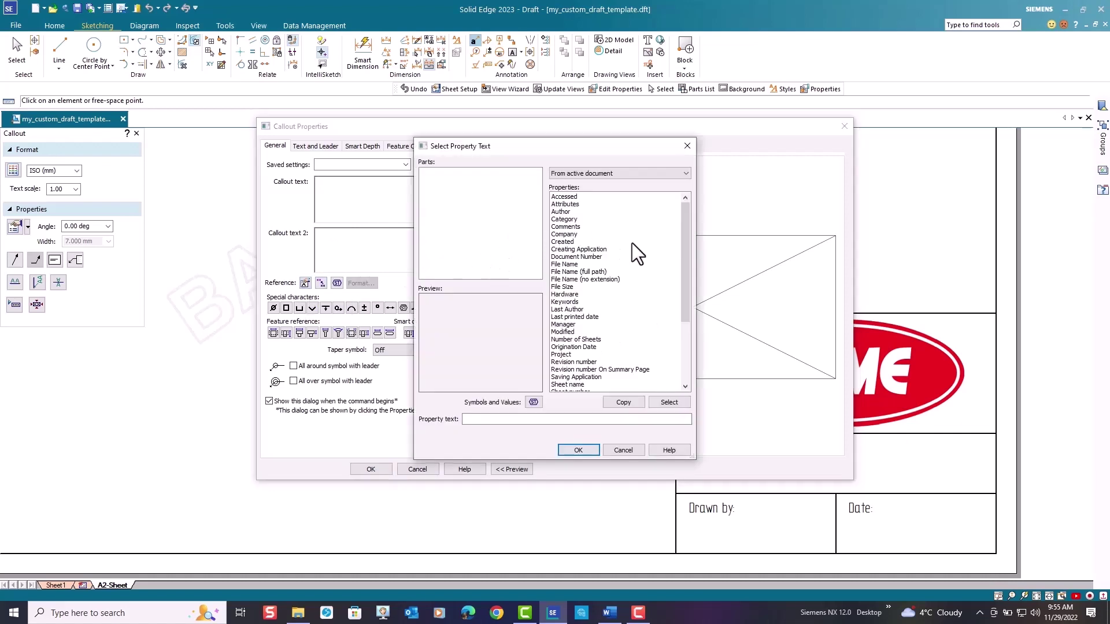
pyautogui.click(658, 177)
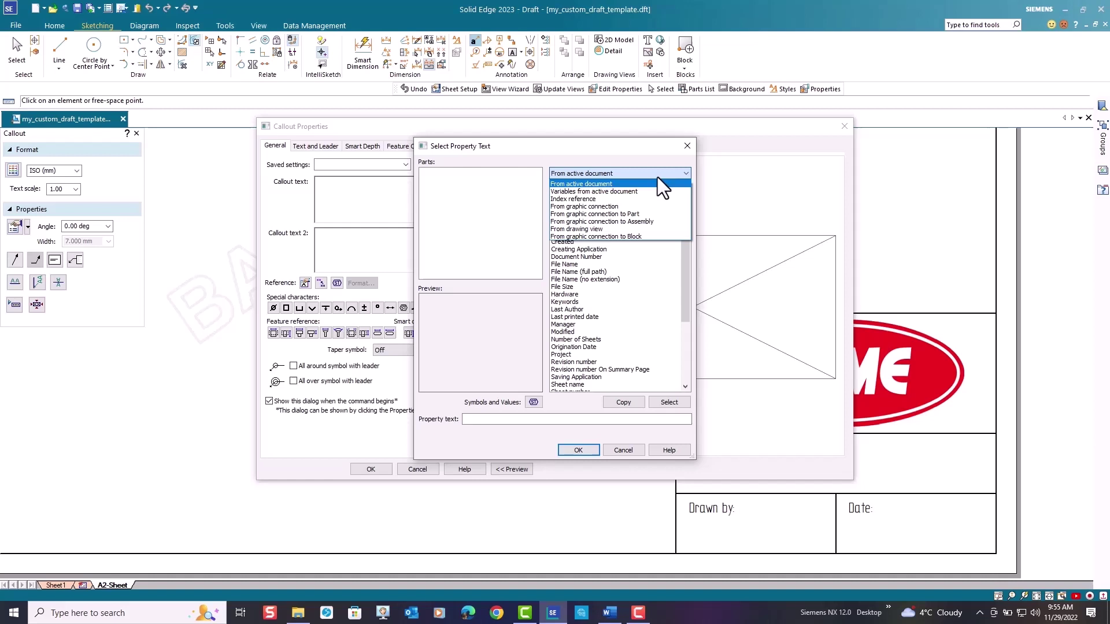
pyautogui.click(613, 200)
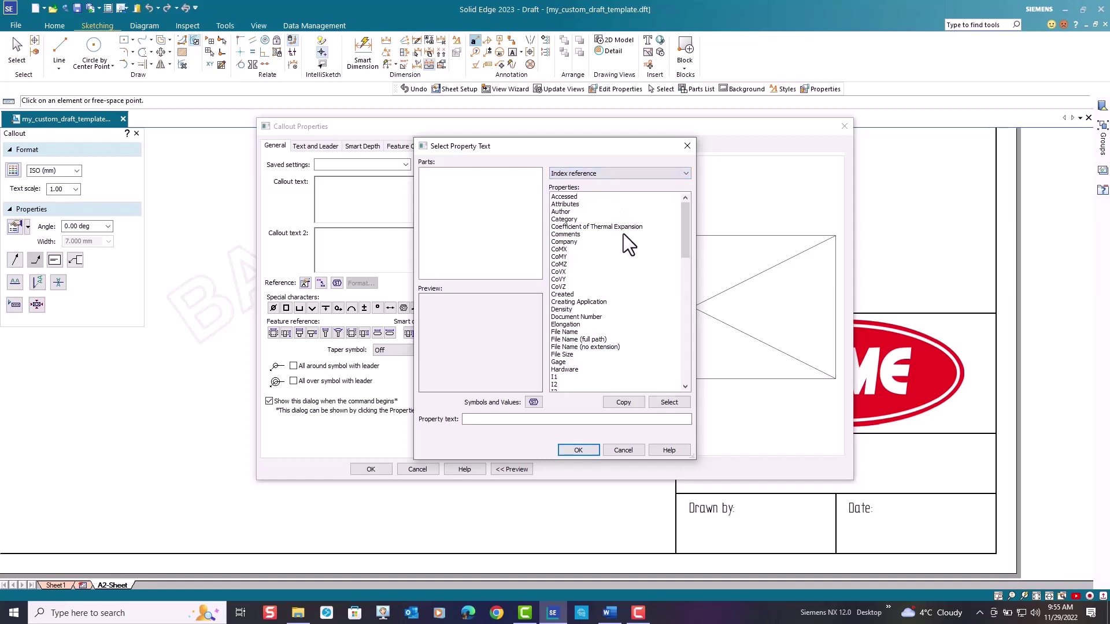
pyautogui.click(585, 346)
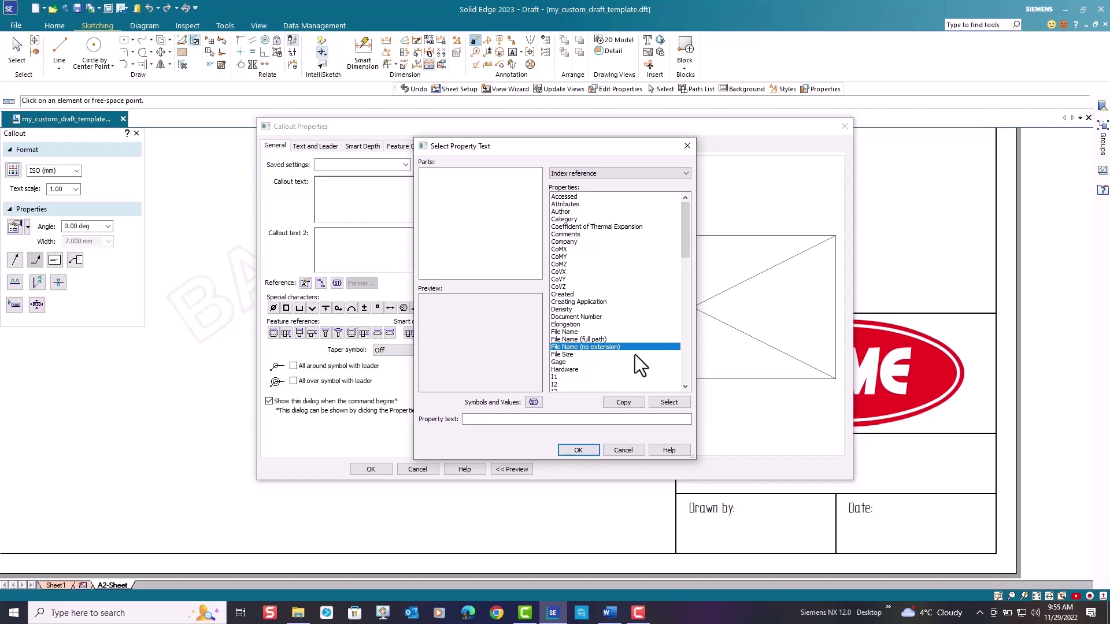
pyautogui.click(670, 403)
pyautogui.click(575, 450)
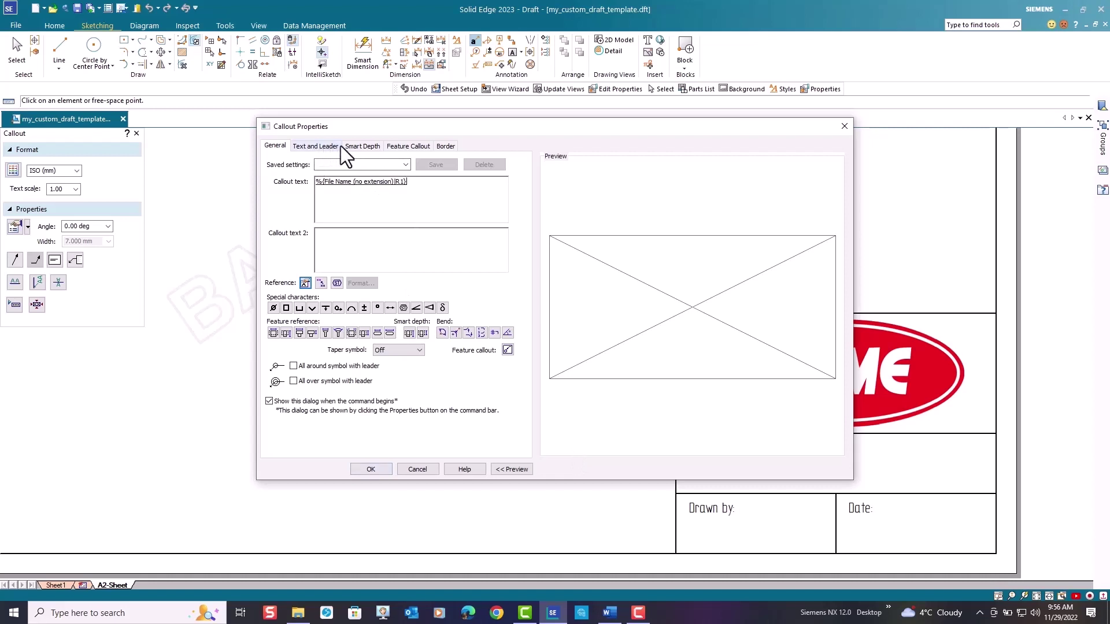
pyautogui.click(318, 145)
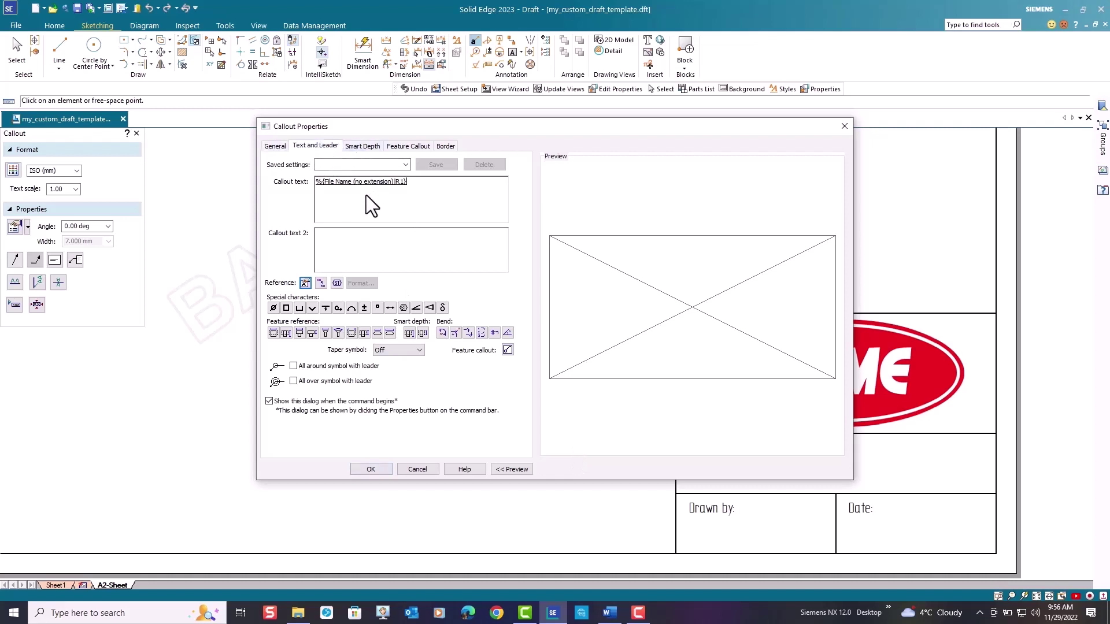
pyautogui.doubleClick(318, 218)
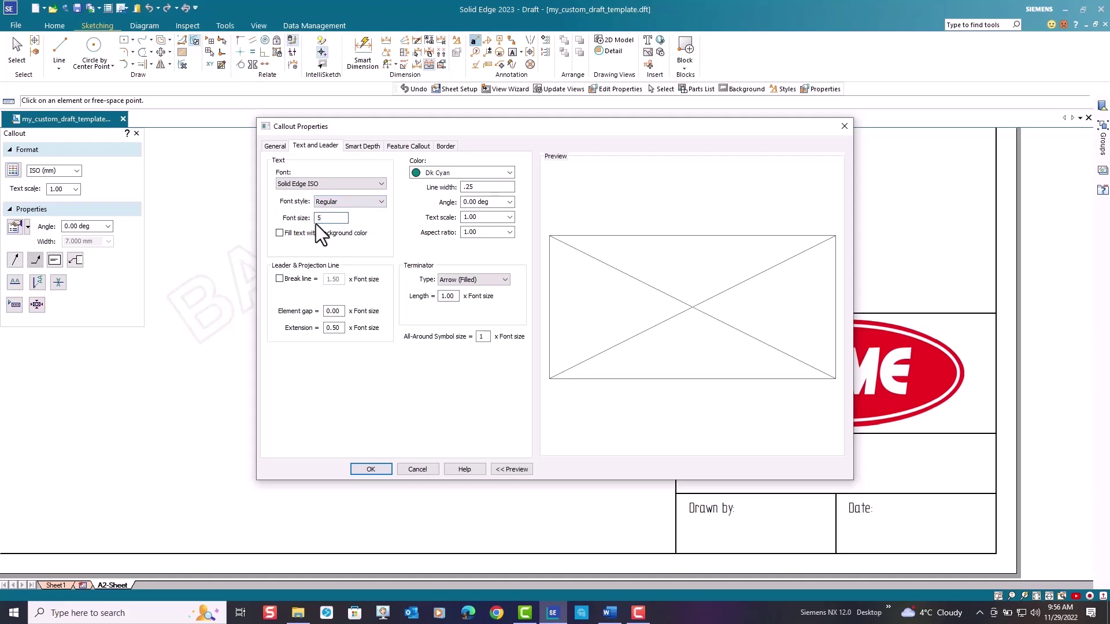
pyautogui.click(370, 468)
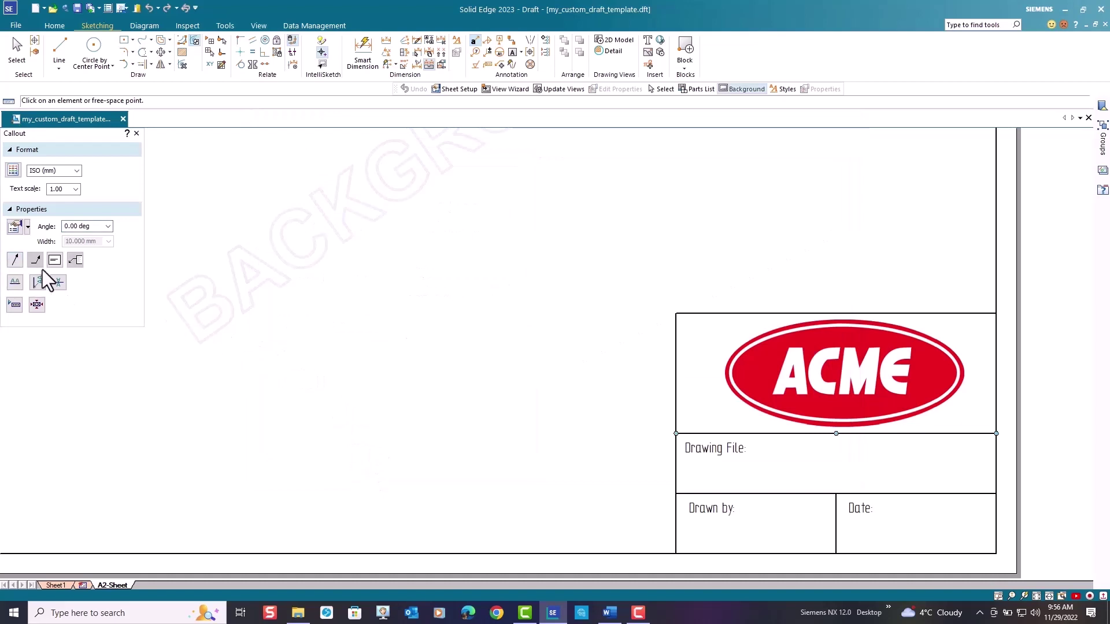
# Step: Place the file-name callout in the Drawing File cell, then start a second callout
pyautogui.click(759, 475)
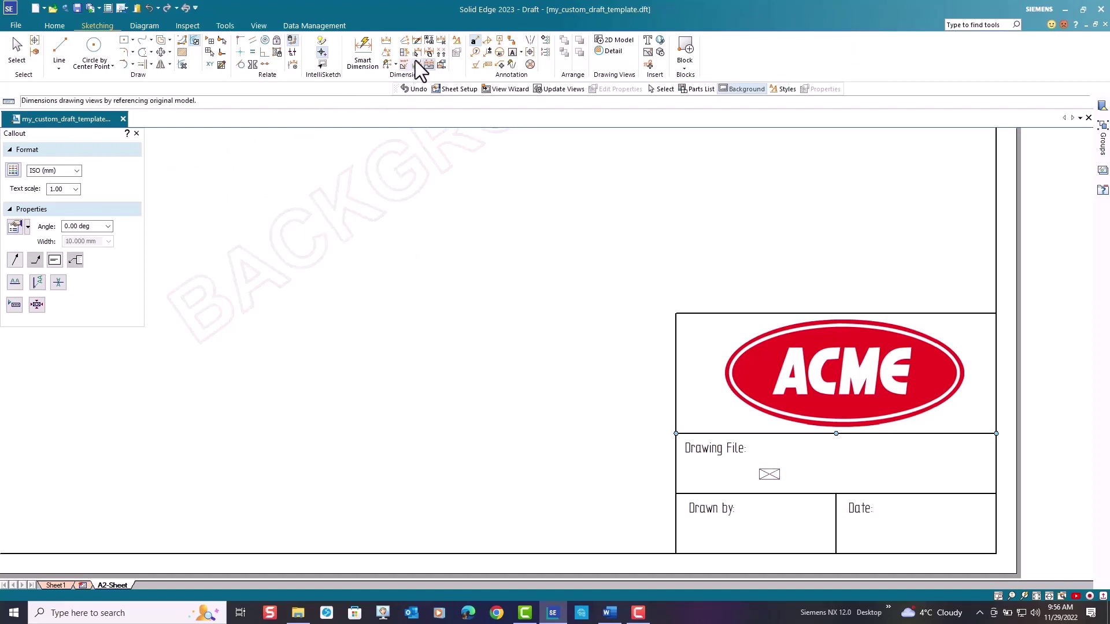
pyautogui.click(474, 39)
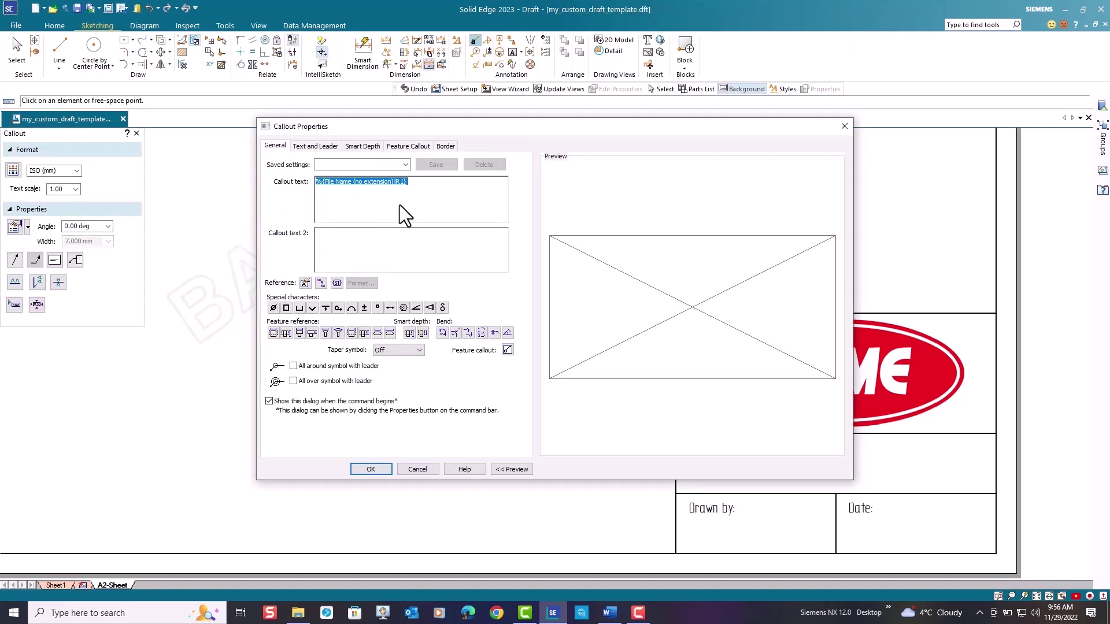
# Step: Create an Origination Date callout (11/28/2022) and place it in the Date cell
pyautogui.press('Delete')
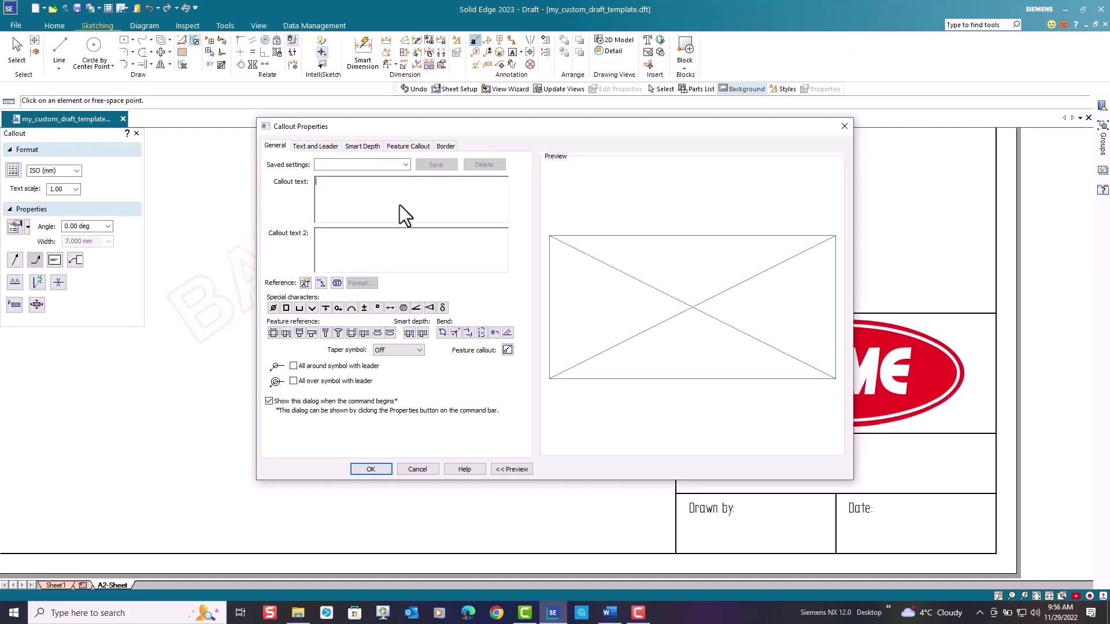
pyautogui.click(305, 283)
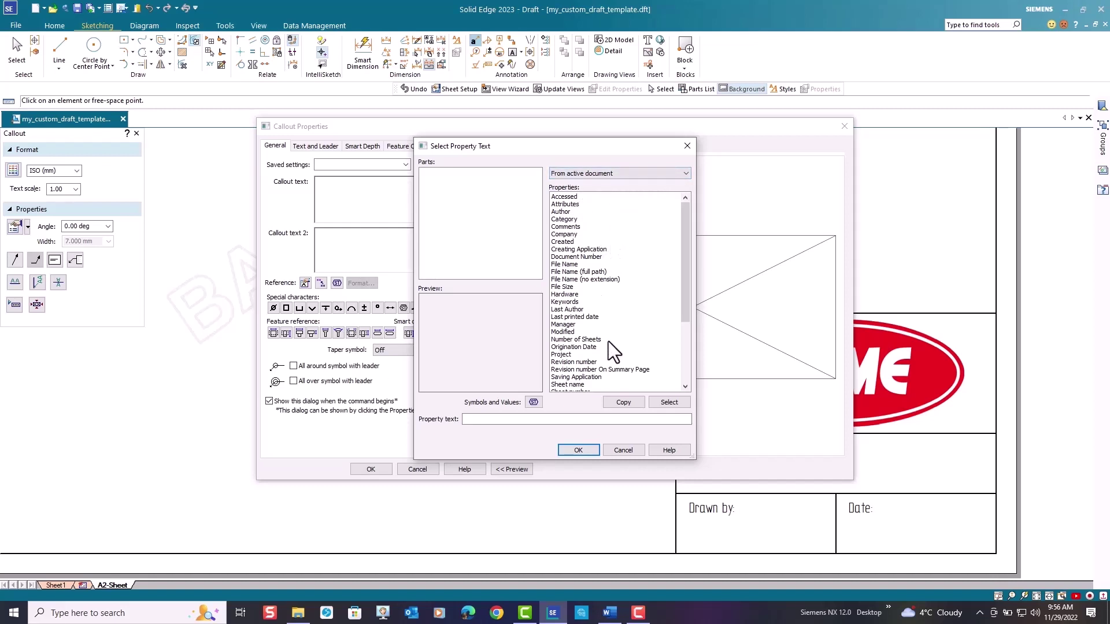
pyautogui.click(584, 346)
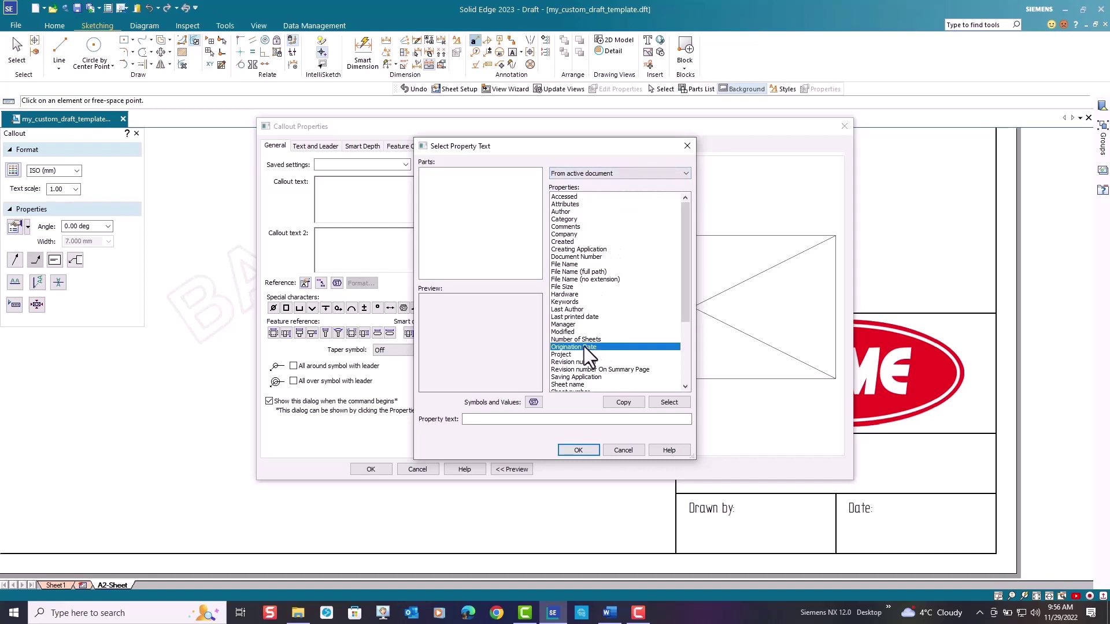
pyautogui.click(670, 403)
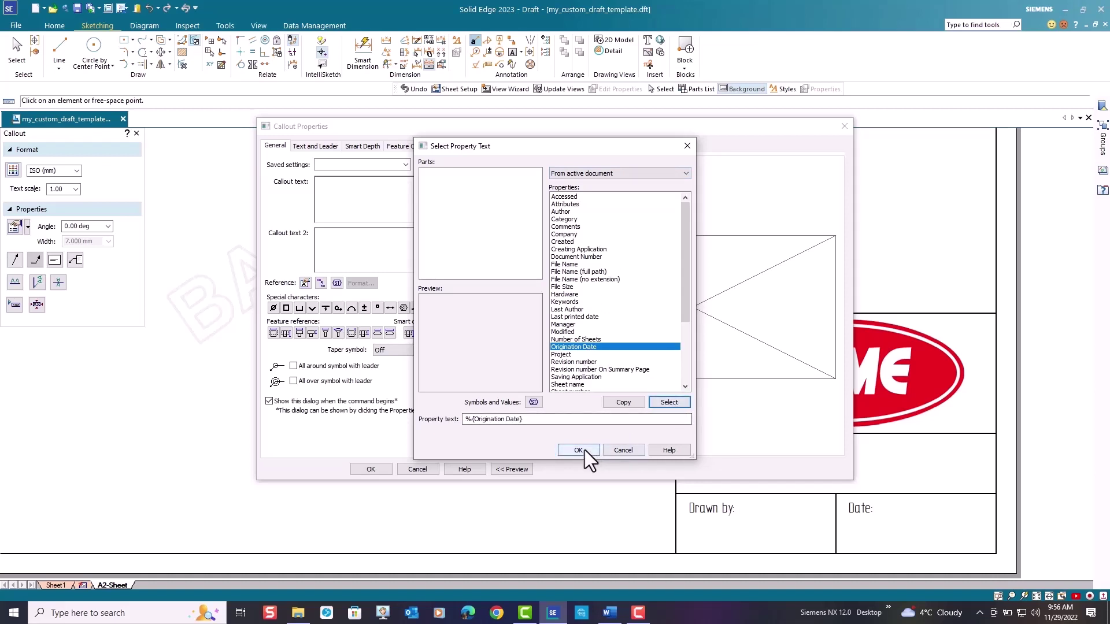
pyautogui.click(578, 450)
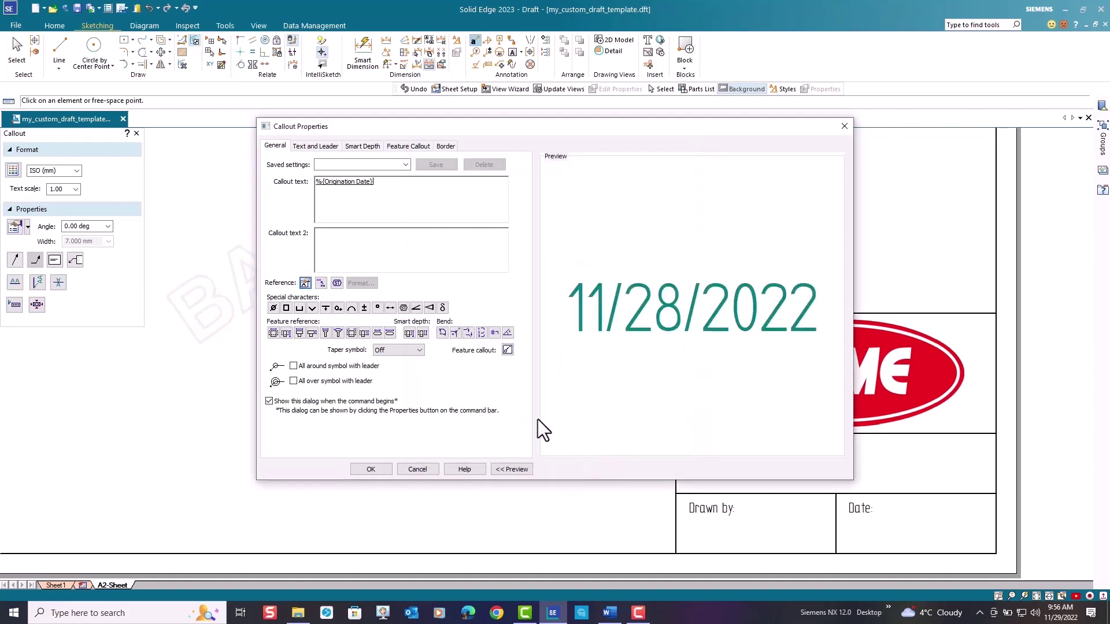
pyautogui.click(312, 147)
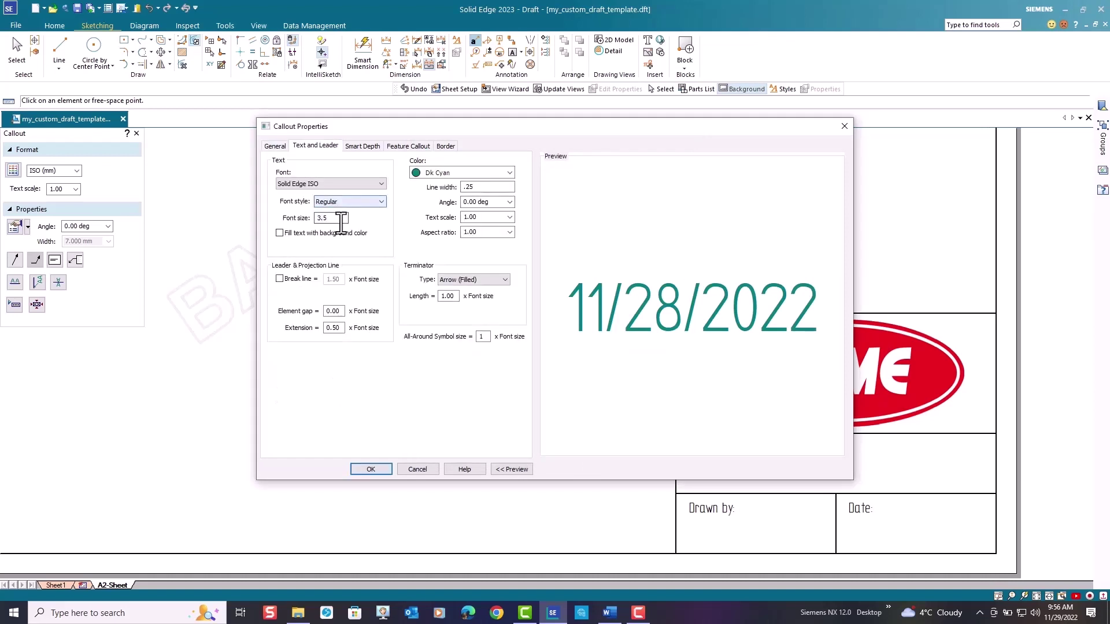
pyautogui.moveTo(342, 218); pyautogui.dragTo(312, 220)
pyautogui.press('Return')
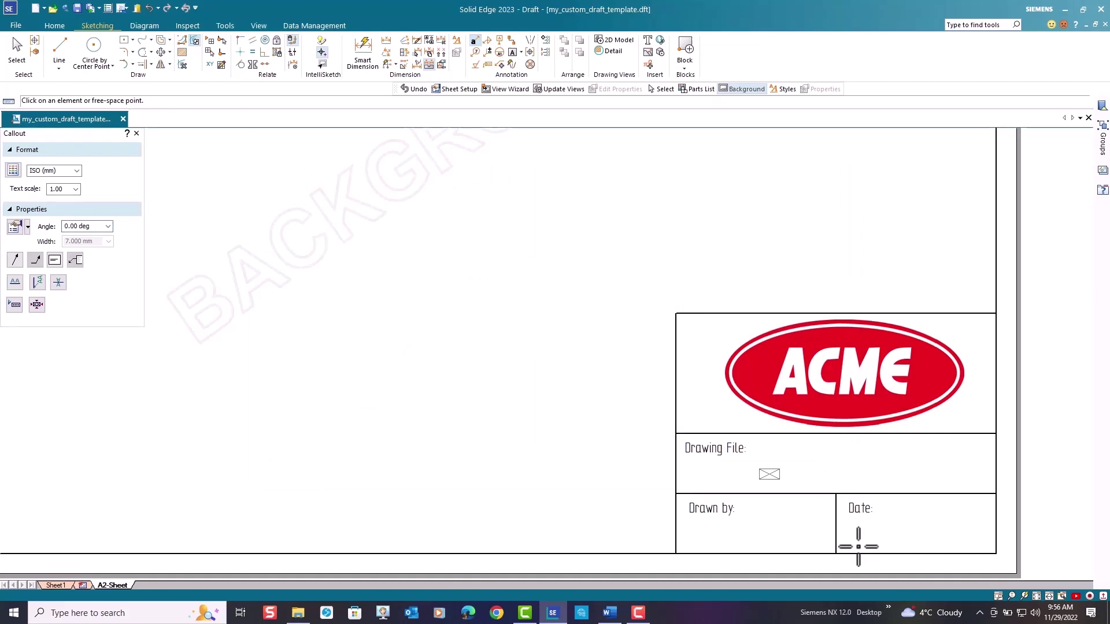
pyautogui.click(865, 537)
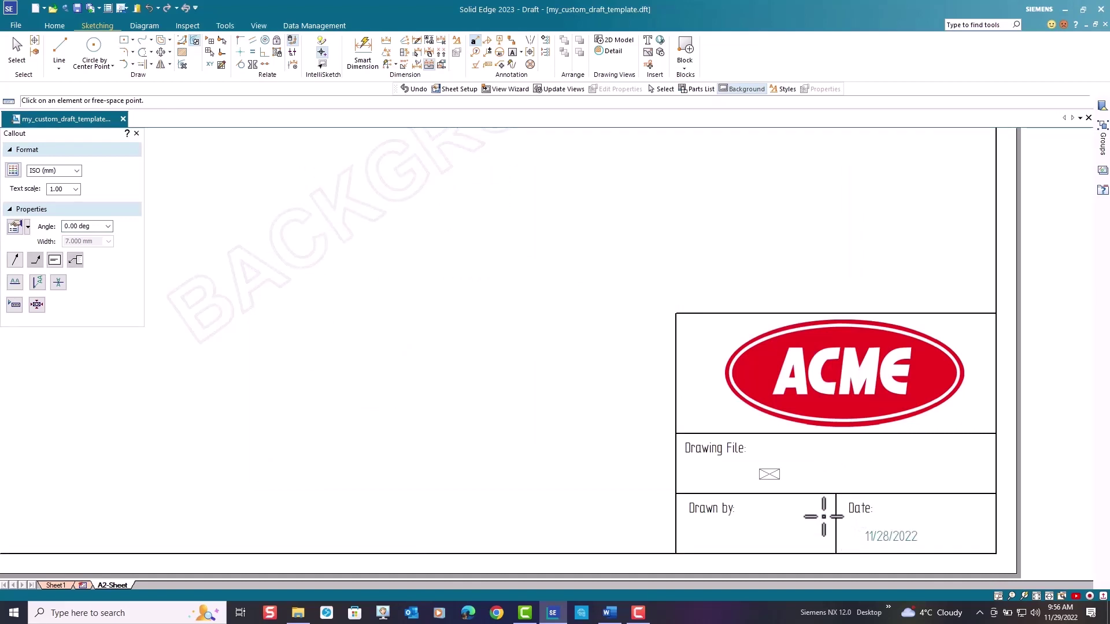
pyautogui.press('Escape')
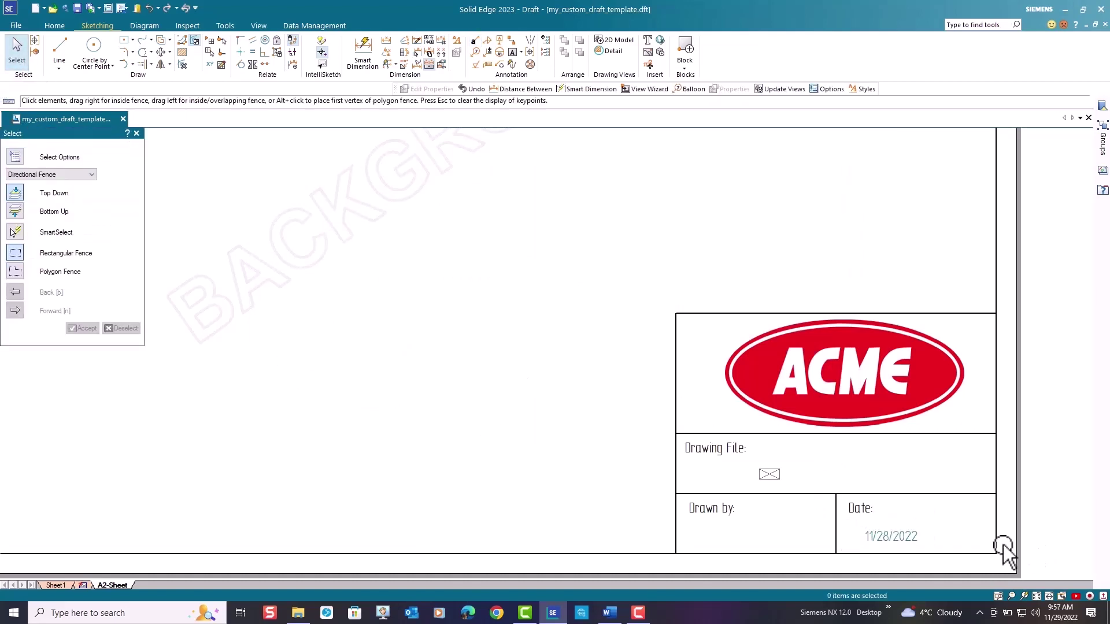
# Step: Nudge the date callout, shift the file-name callout right in its cell, and save the template
pyautogui.doubleClick(897, 527)
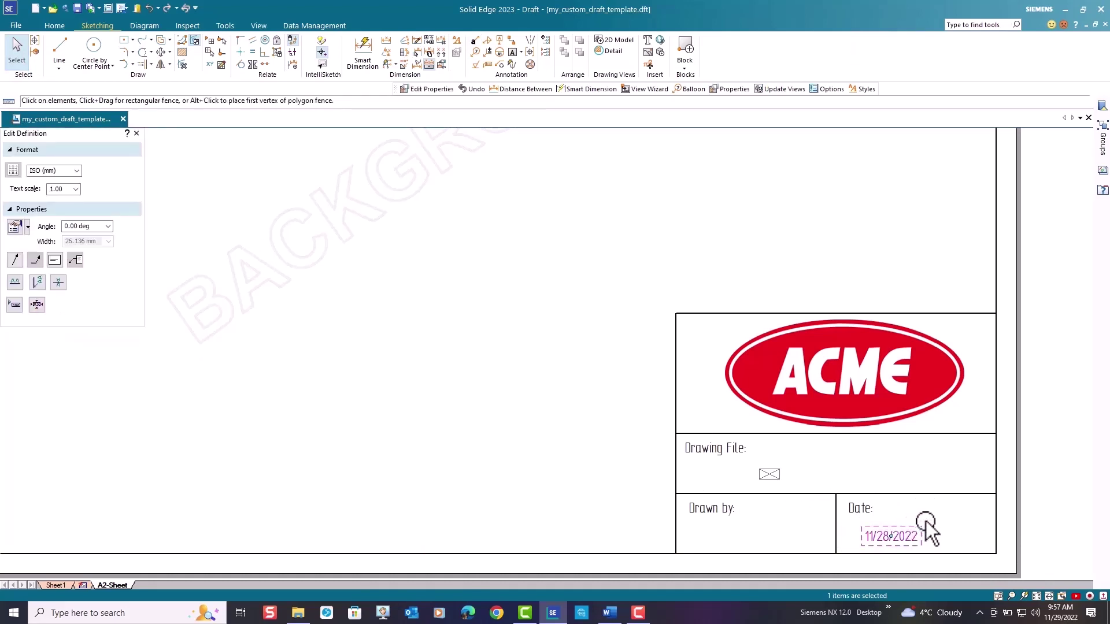
pyautogui.moveTo(923, 522); pyautogui.dragTo(928, 523)
pyautogui.click(769, 471)
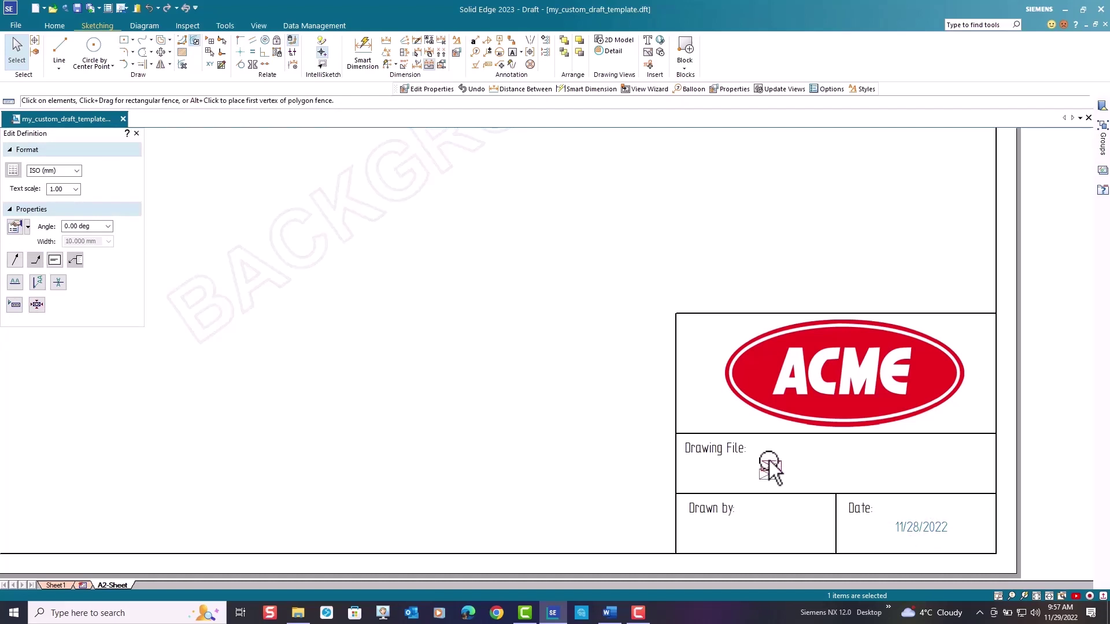
pyautogui.moveTo(770, 462); pyautogui.dragTo(786, 467)
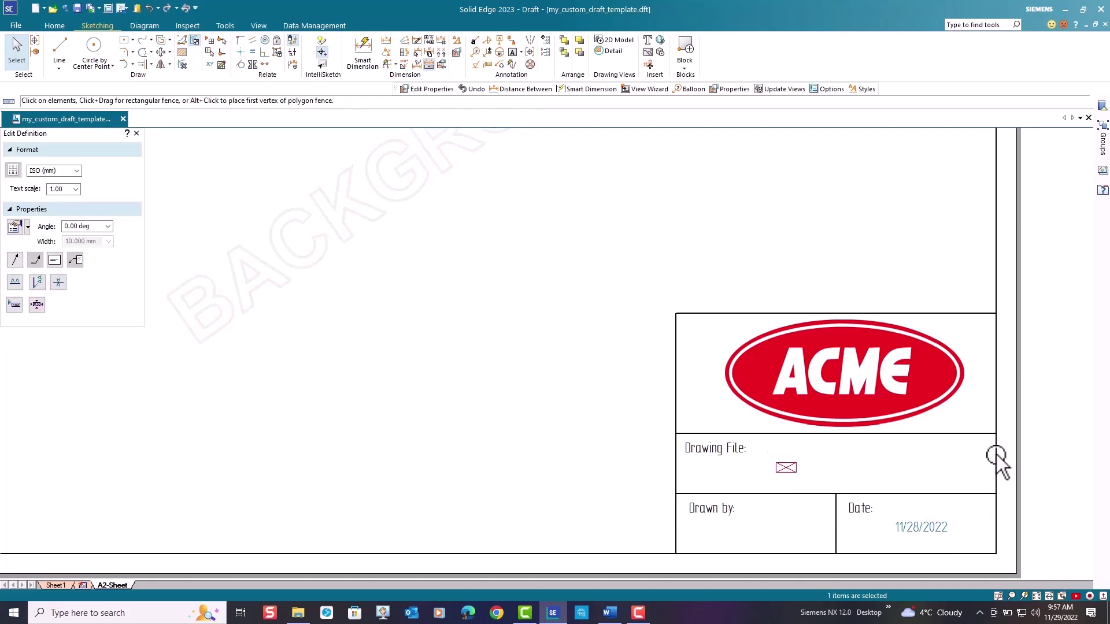
pyautogui.click(996, 453)
pyautogui.click(80, 9)
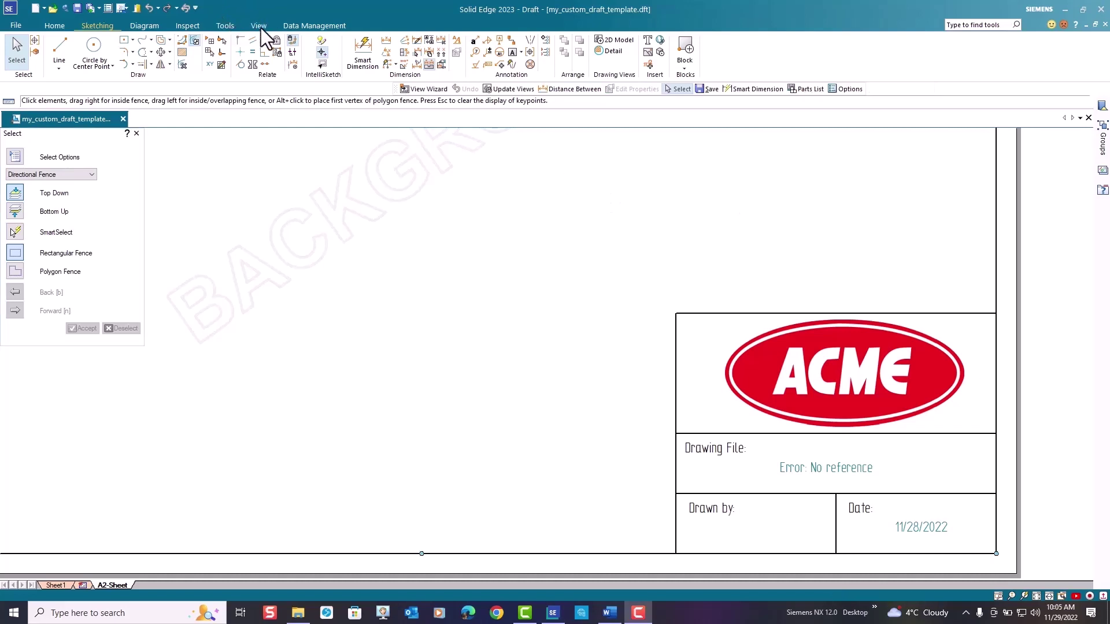
# Step: Return from the background sheet to Sheet1, then save and close the template drawing
pyautogui.click(261, 27)
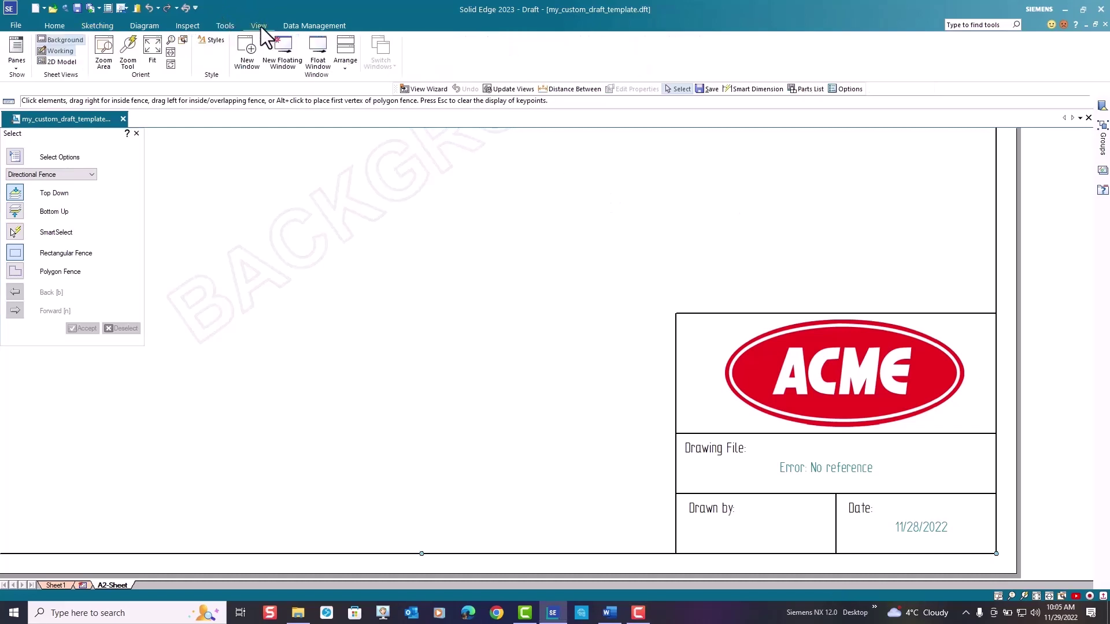
pyautogui.click(69, 38)
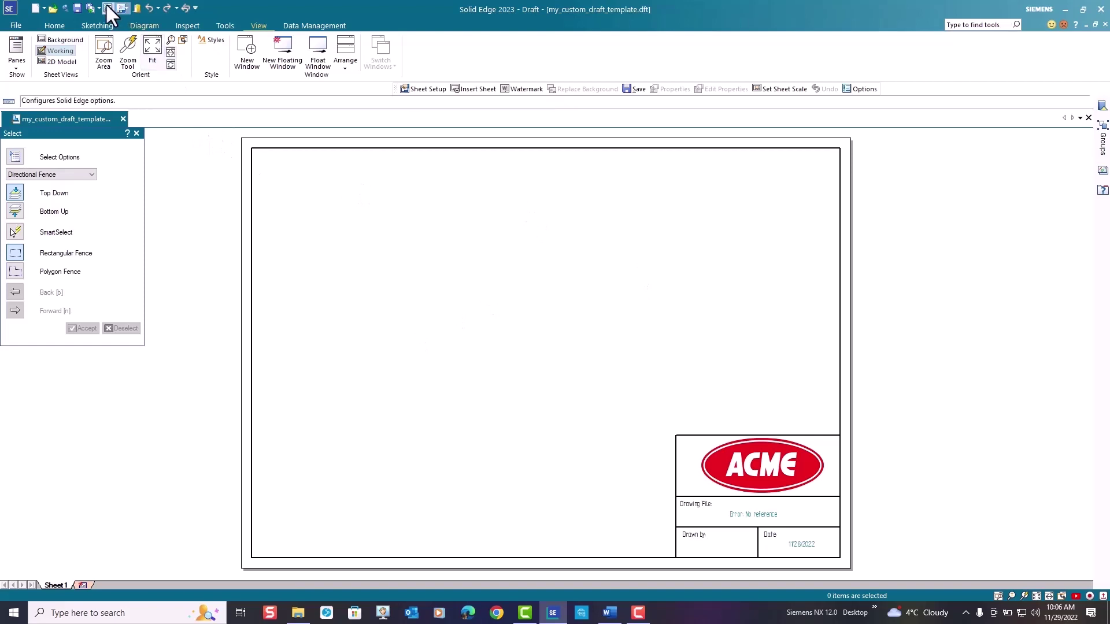
pyautogui.click(77, 7)
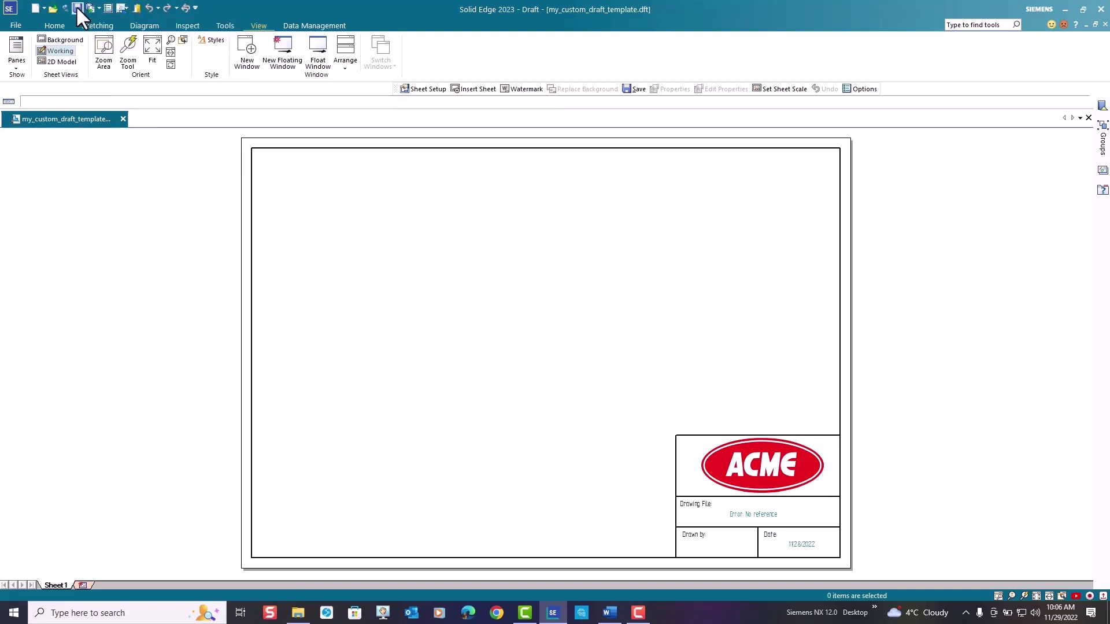
pyautogui.click(123, 118)
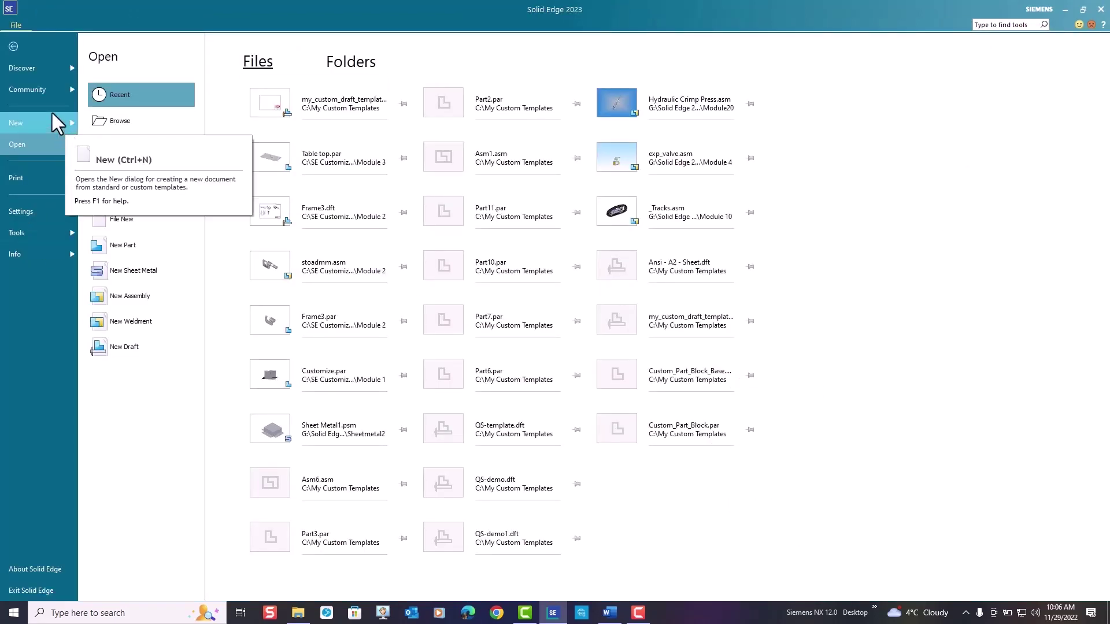
# Step: In Options > File Locations, set the User templates folder to C:\My Custom Templates and apply
pyautogui.click(52, 213)
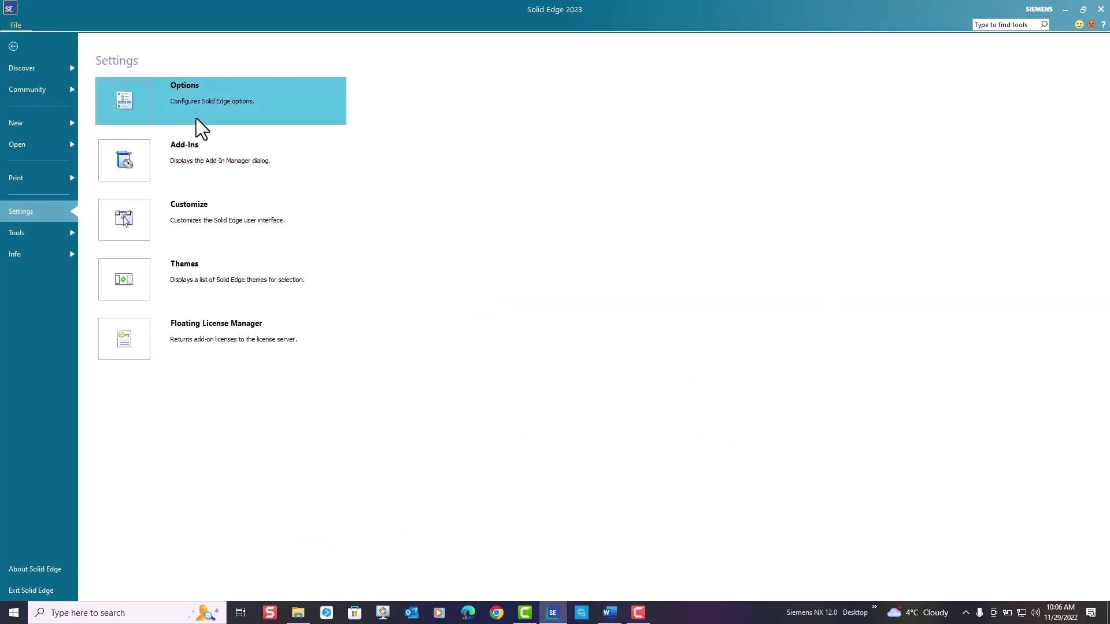
pyautogui.click(192, 102)
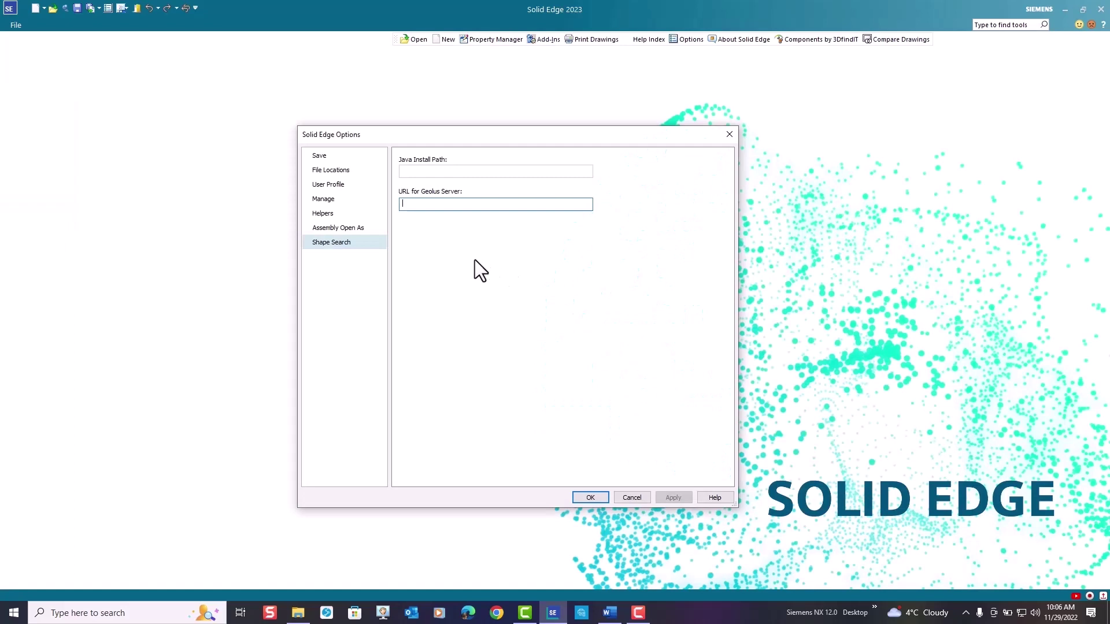
pyautogui.click(332, 170)
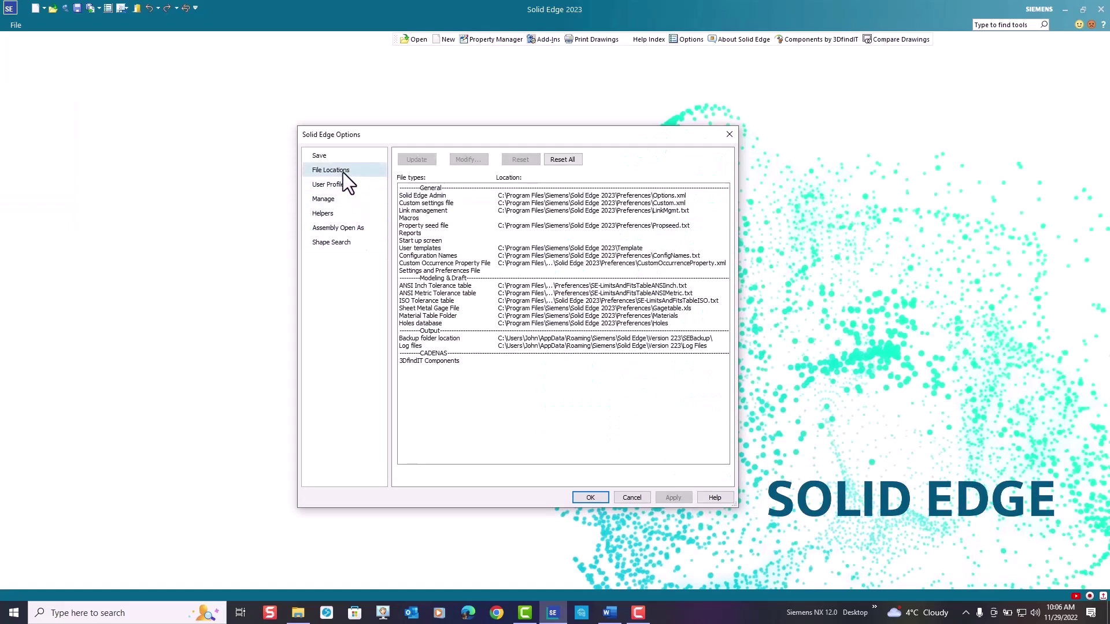
pyautogui.click(430, 249)
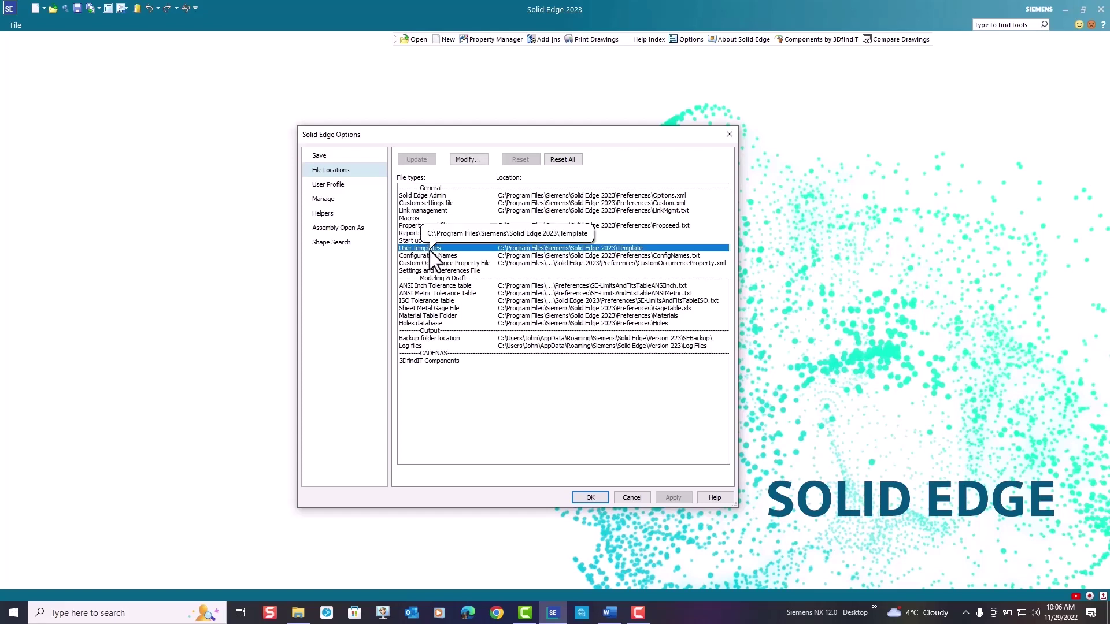
pyautogui.click(468, 159)
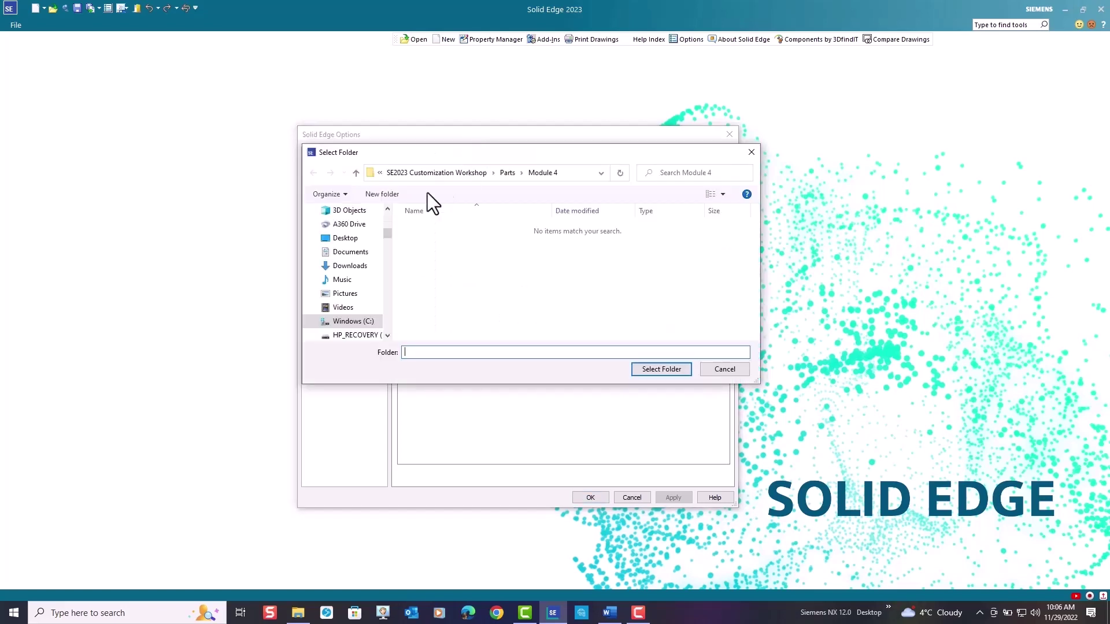
pyautogui.click(350, 321)
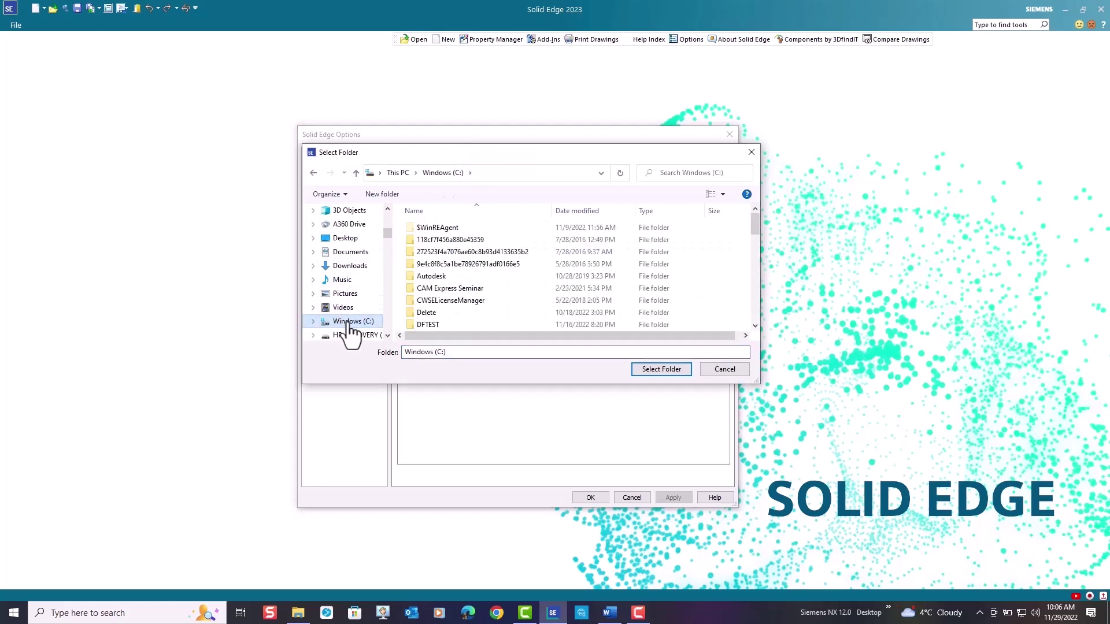
pyautogui.scroll(-3, 498, 291)
pyautogui.scroll(-3, 499, 291)
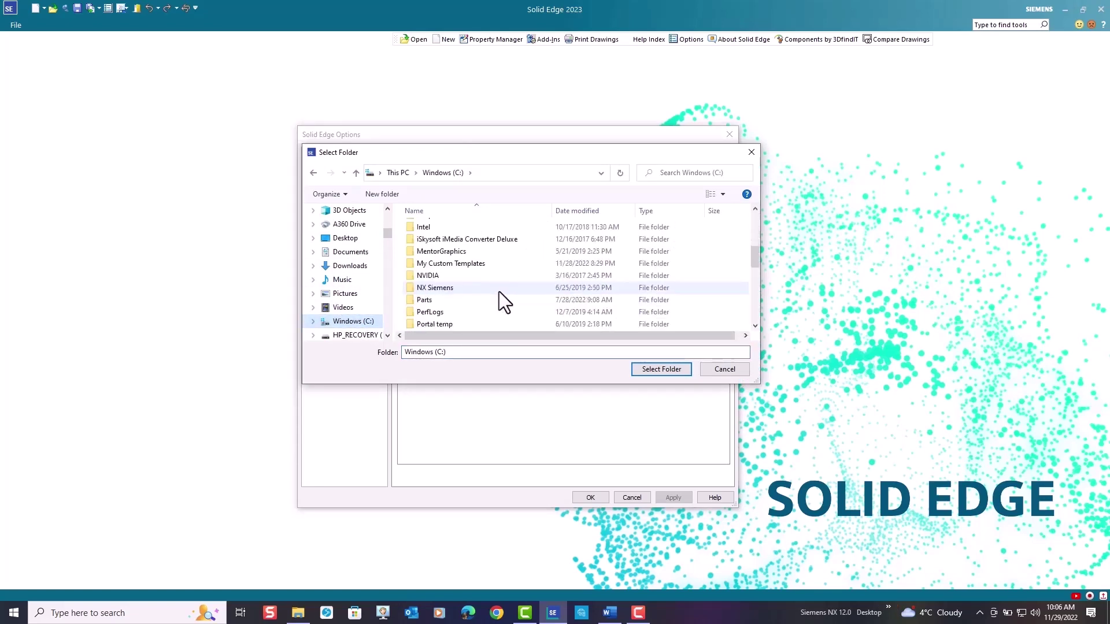
pyautogui.scroll(1, 498, 291)
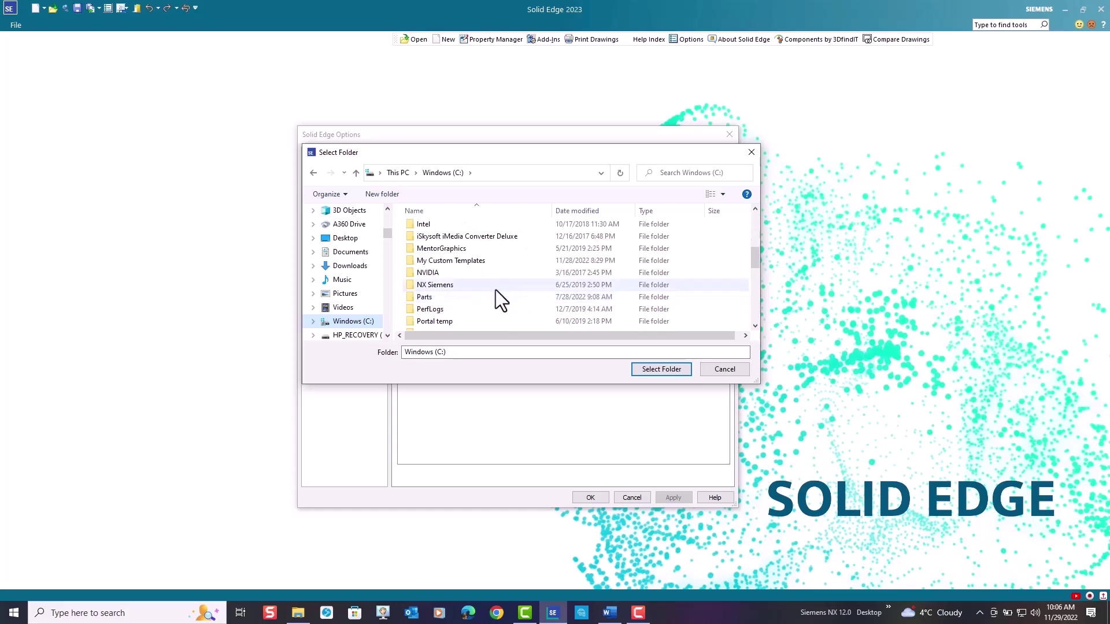
pyautogui.click(472, 261)
pyautogui.click(664, 369)
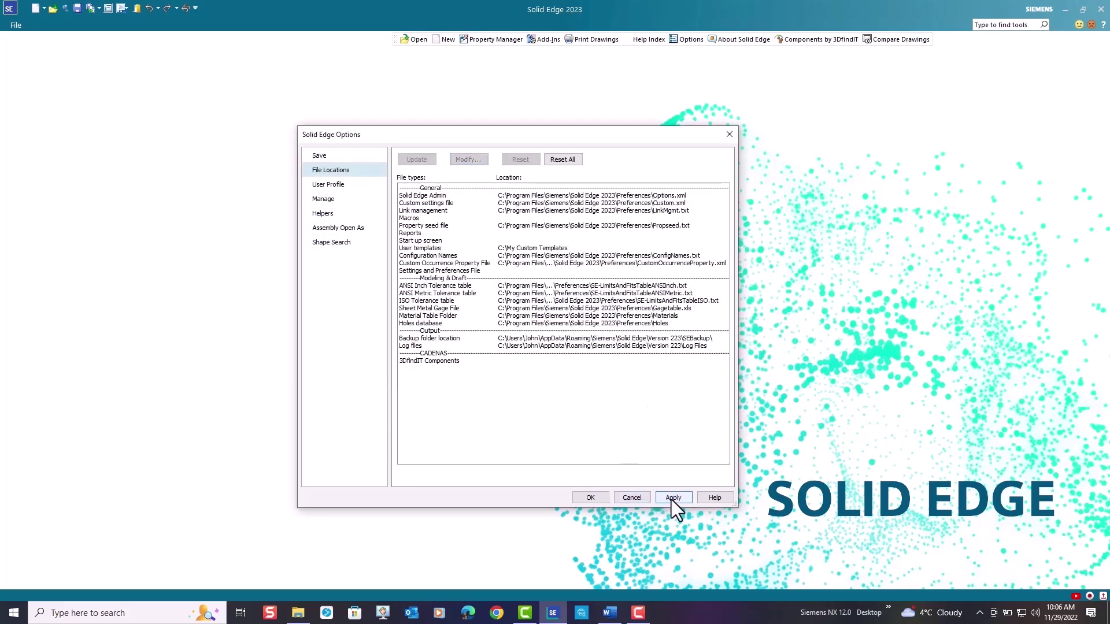
pyautogui.click(589, 498)
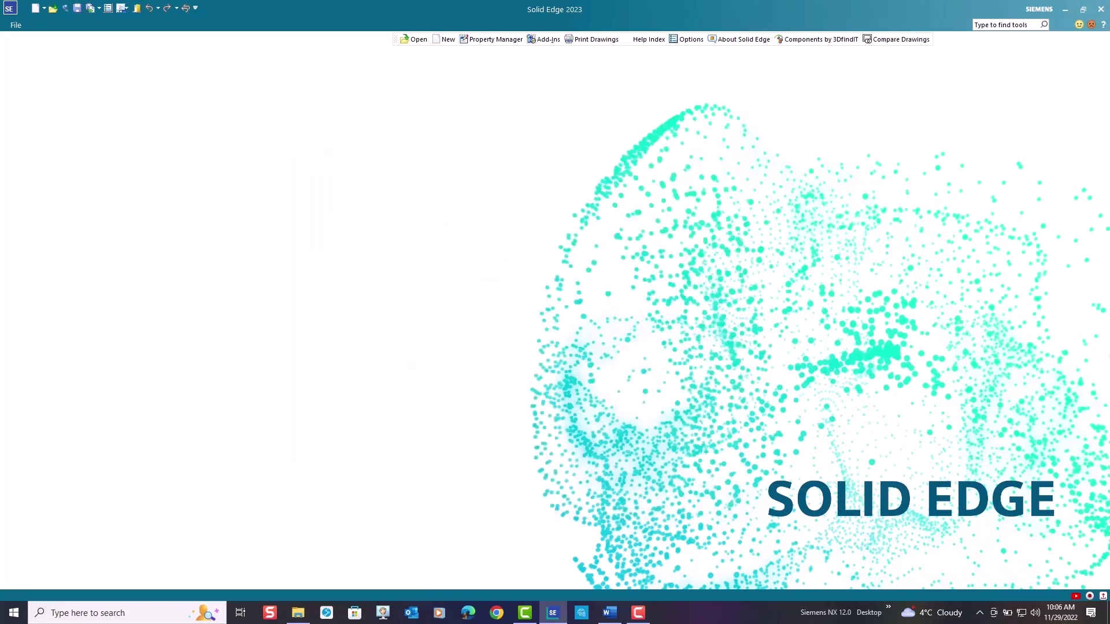
# Step: Show the File New page to confirm my_custom_draft_template_dft is listed
pyautogui.click(13, 26)
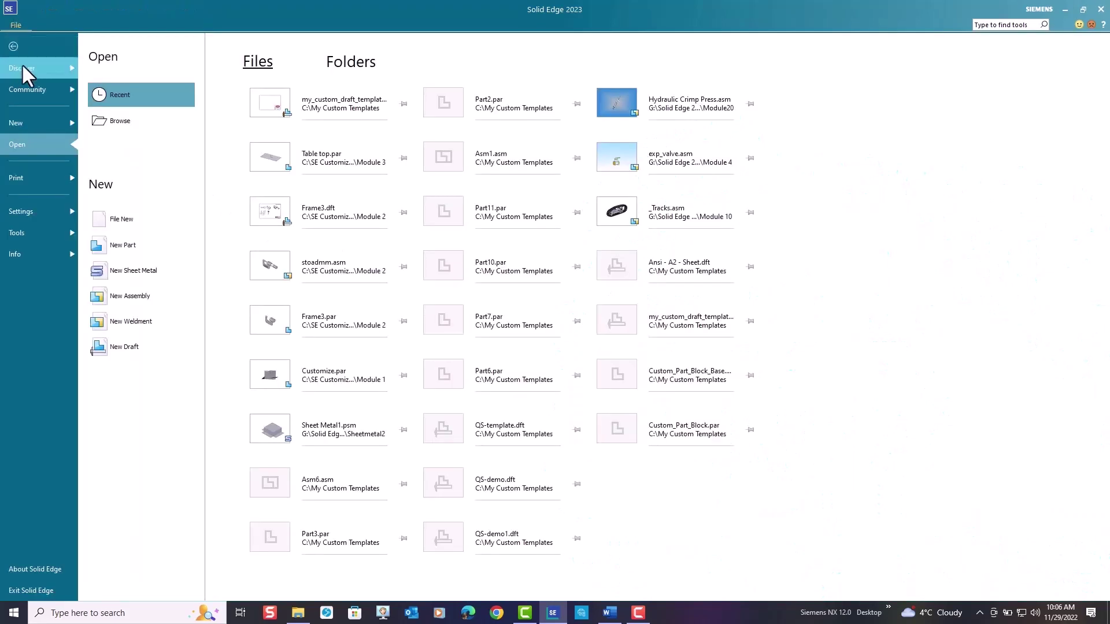
pyautogui.click(21, 123)
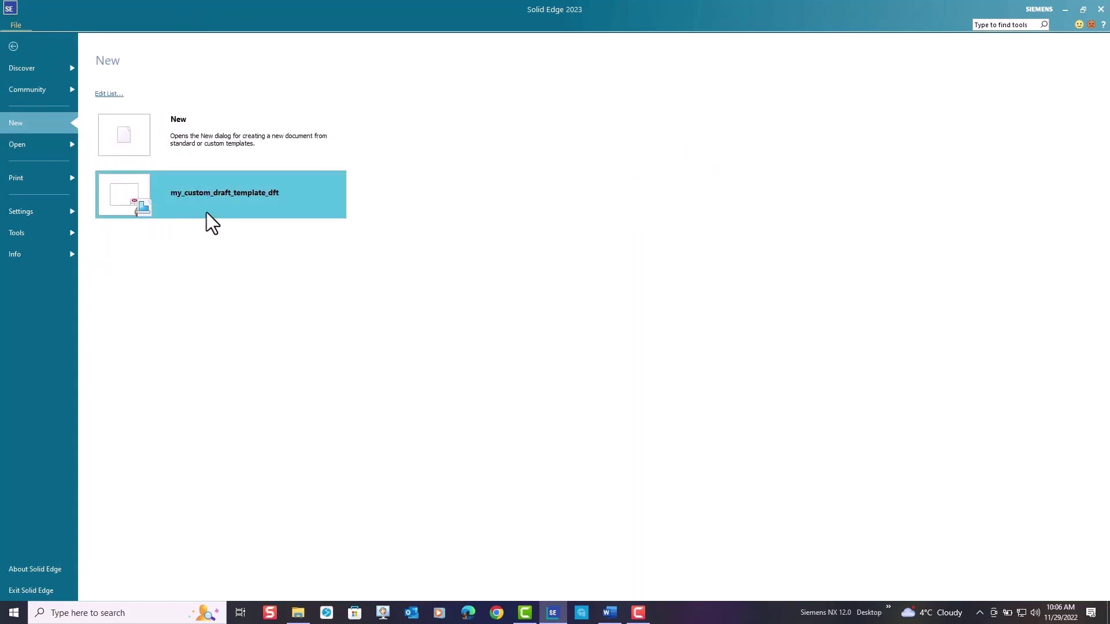